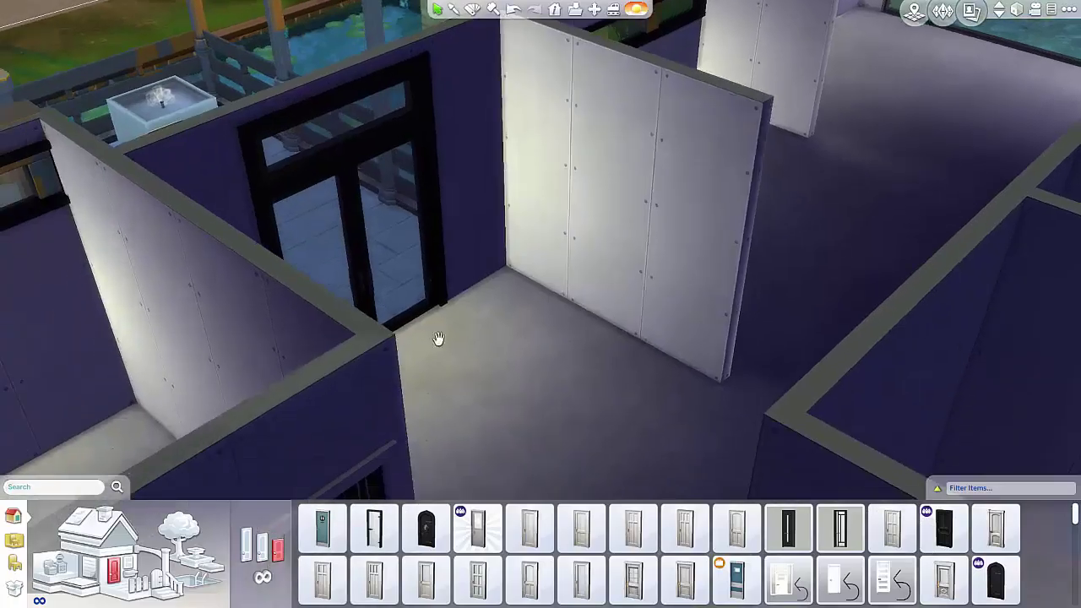
Step: Browse the display surfaces catalogue and try the Living Grace wall units for the entry hall
left_click_drag(438, 339, 471, 377)
left_click(14, 543)
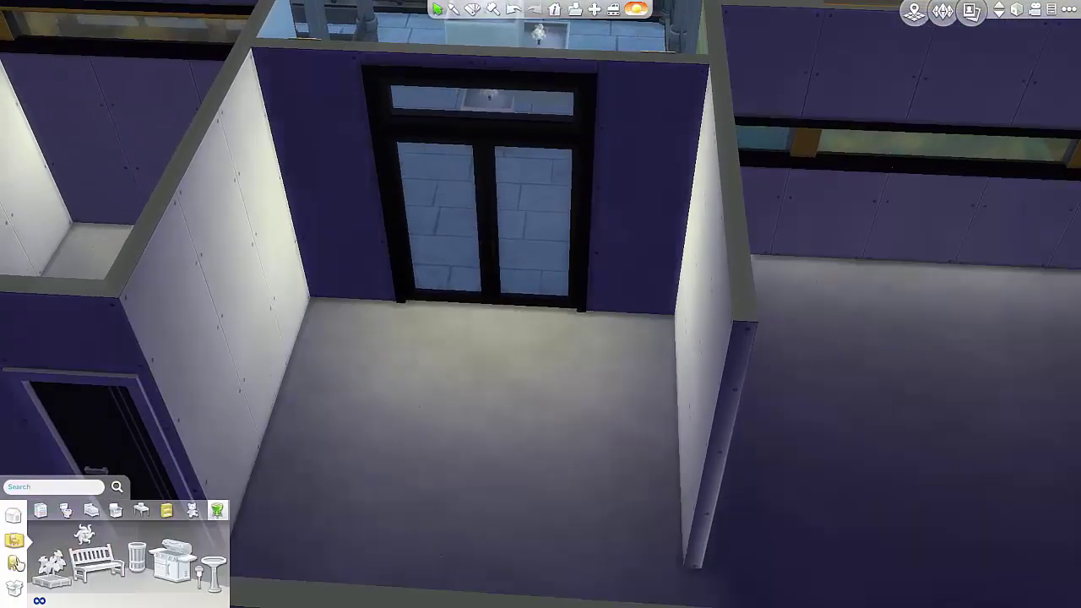
left_click(17, 564)
left_click(107, 514)
left_click(54, 385)
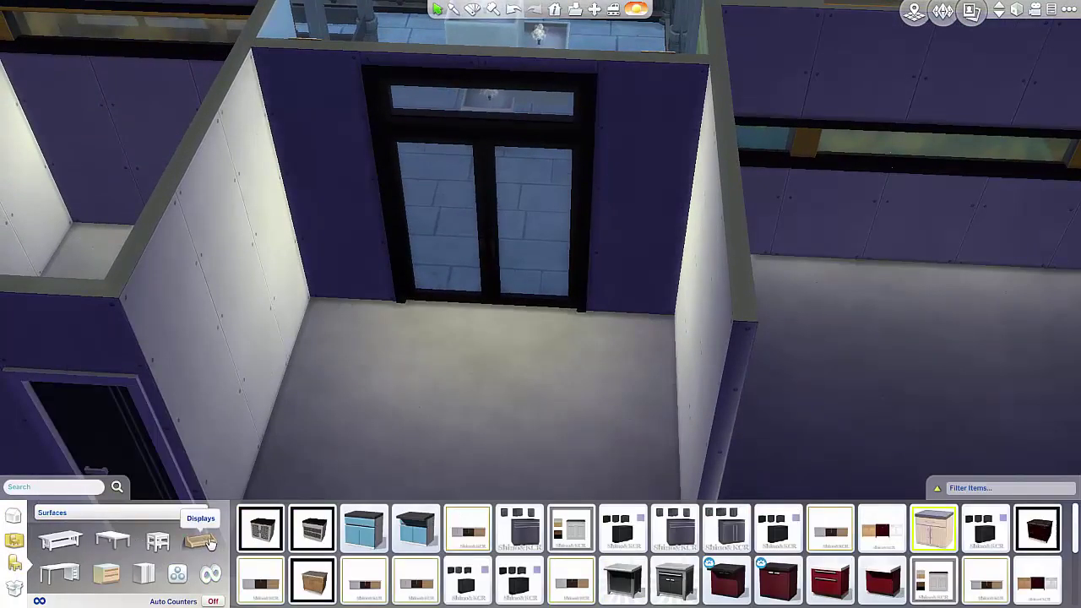
left_click(211, 543)
scroll(748, 581, "down", 4)
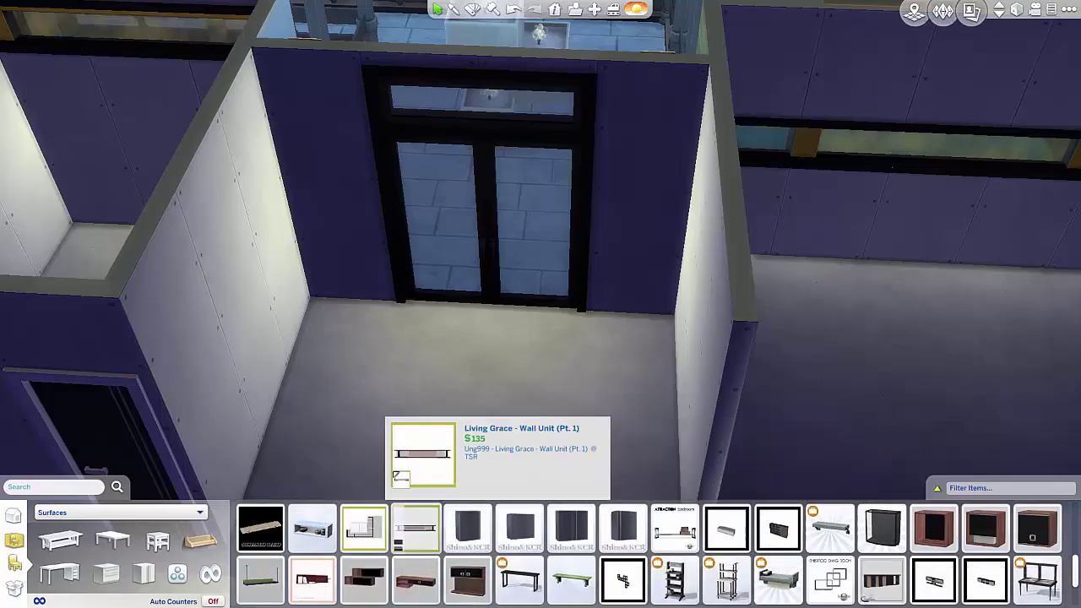
left_click(414, 532)
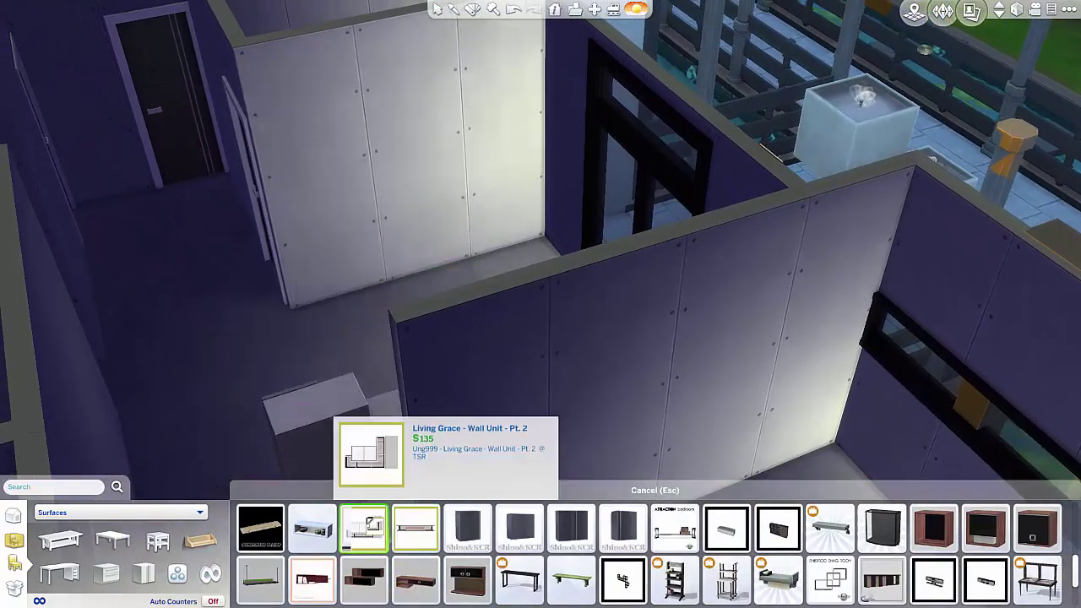
left_click(416, 528)
scroll(329, 532, "down", 1)
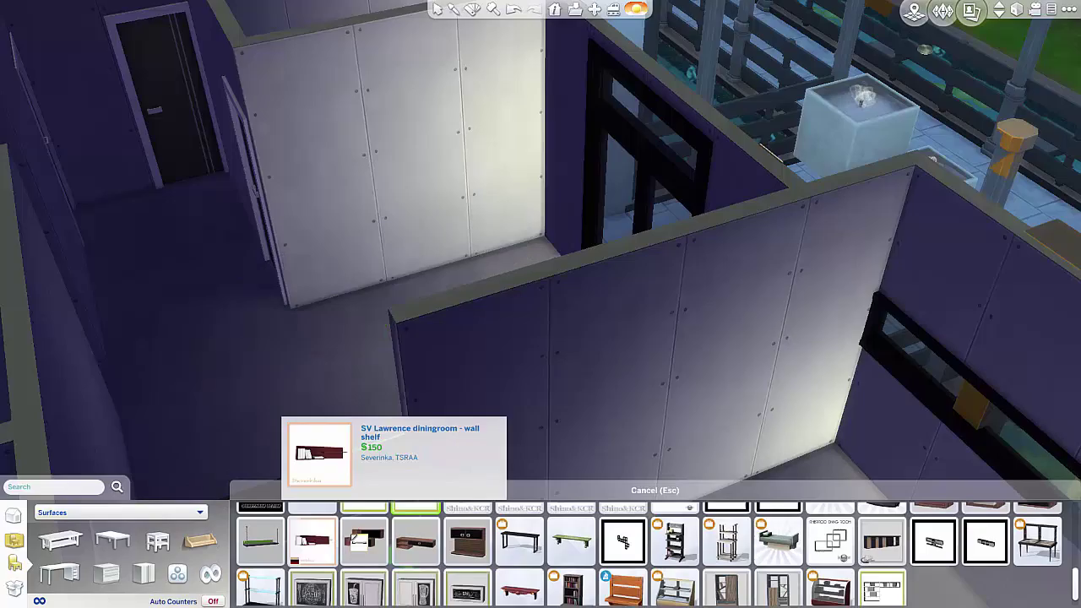
Step: Place the Dining Cedar Wall Cabinet 2 high on the white wall beside the double glass doors
left_click(933, 528)
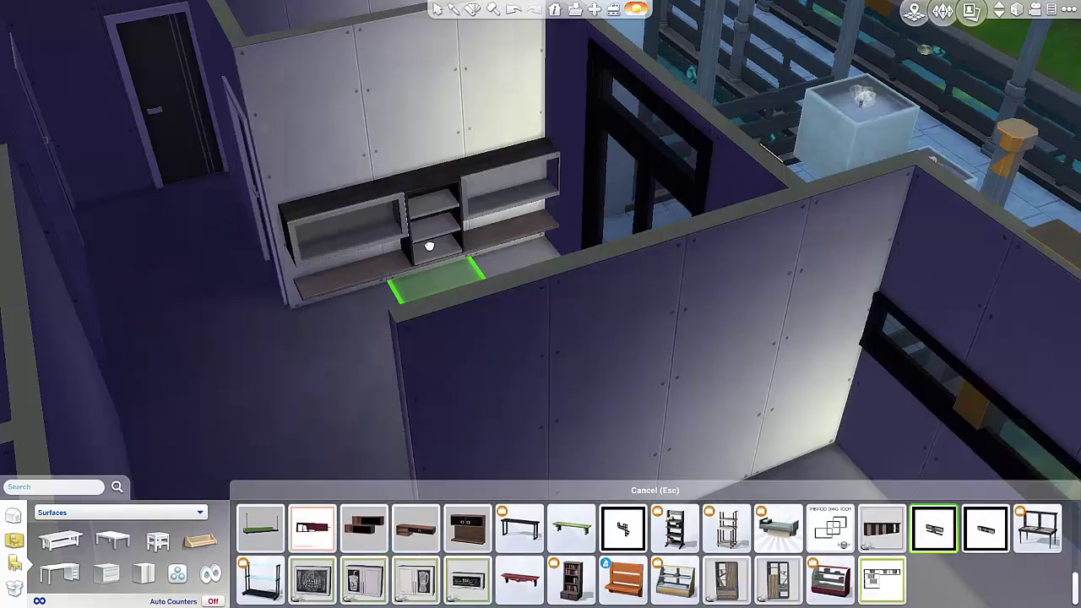
left_click(985, 528)
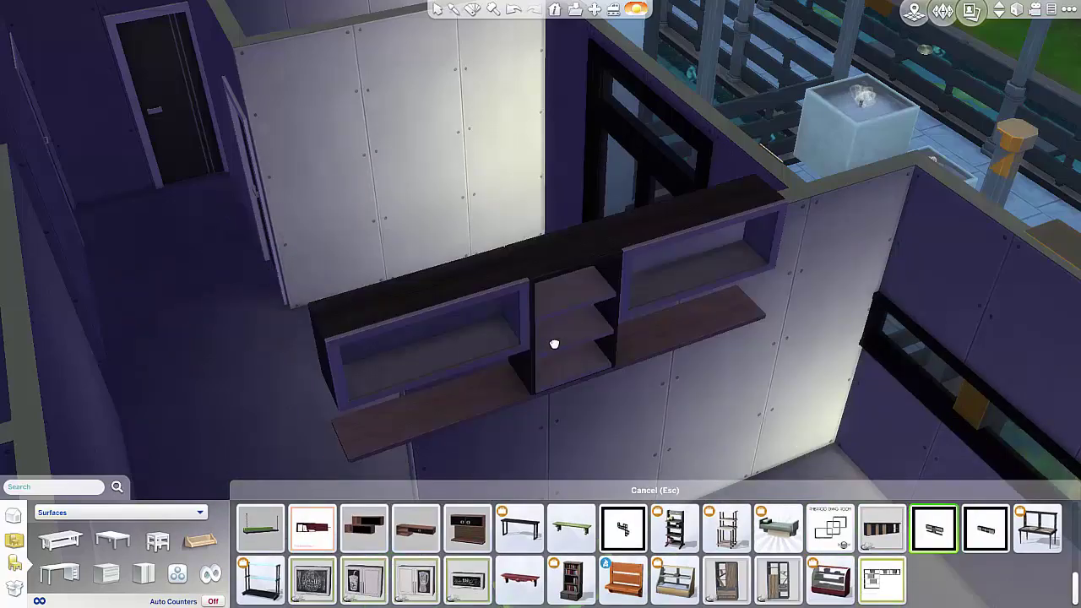
key("Escape")
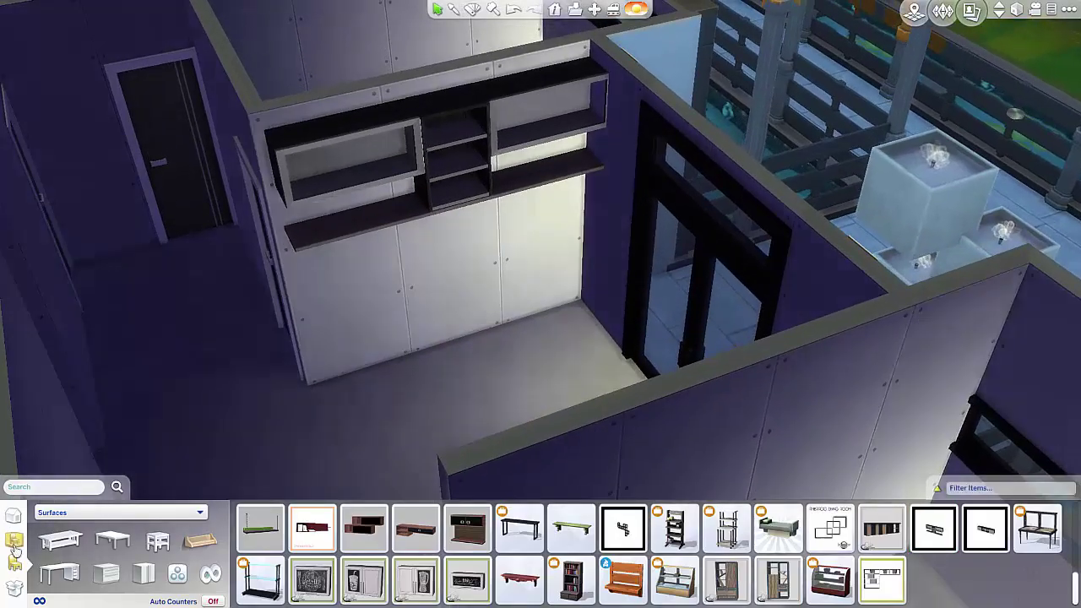
Step: Switch the lighting to daytime and place round black ceiling lamps in the entry, the hallway and the adjoining room
left_click(14, 562)
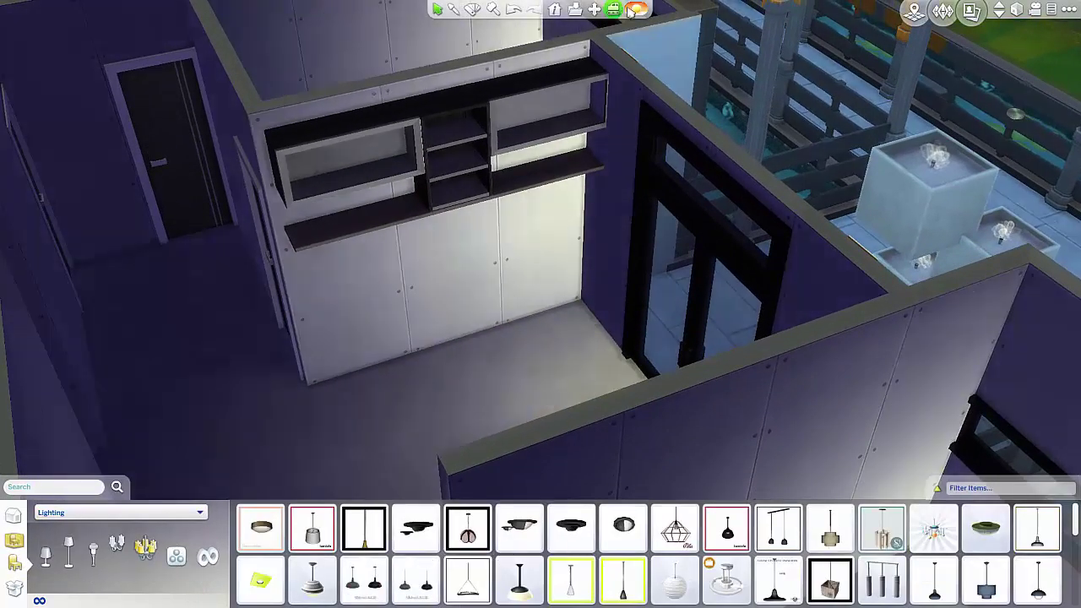
left_click(634, 9)
scroll(730, 589, "down", 10)
left_click(678, 574)
left_click(518, 405, "shift")
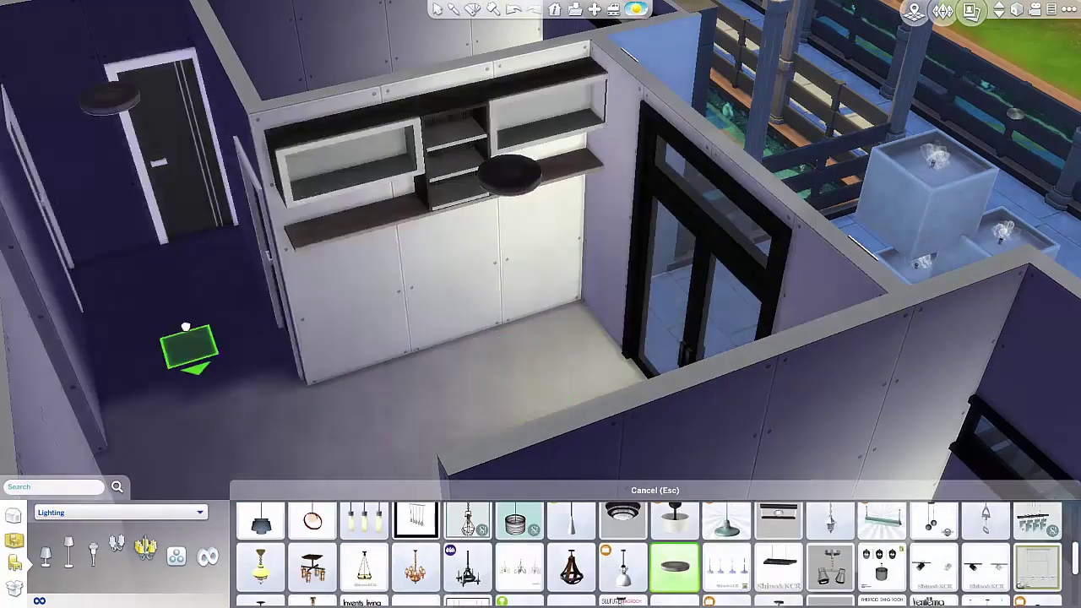
left_click(187, 326, "shift")
left_click(782, 351, "shift")
scroll(635, 374, "down", 3)
key("Escape")
scroll(490, 321, "up", 3)
scroll(519, 355, "down", 1)
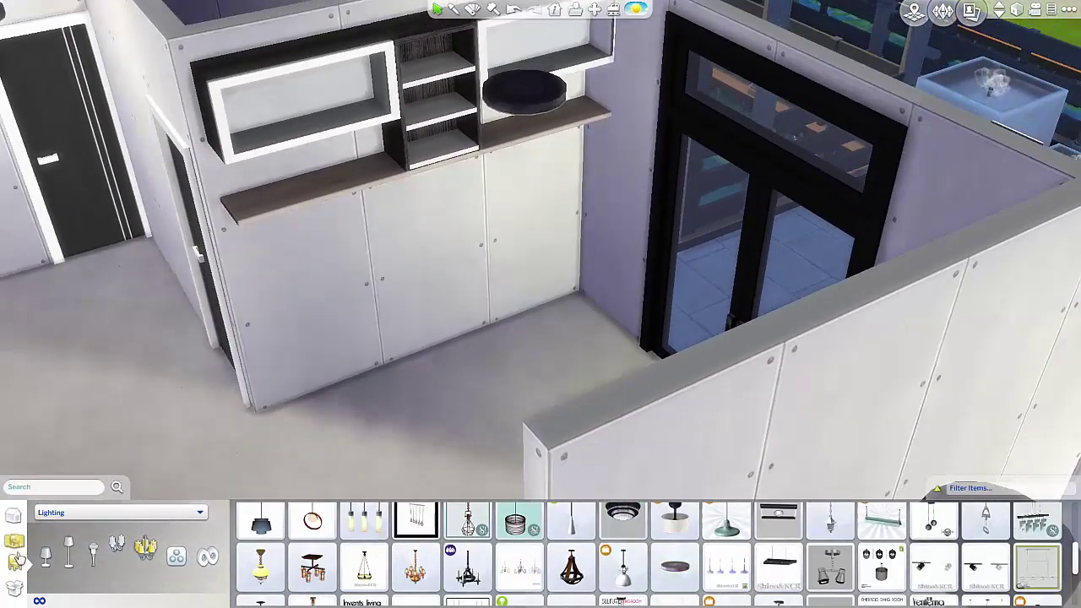
Step: Try a Living Grace wall unit from the display surfaces for the wall beneath the mounted cabinet
left_click(84, 512)
left_click(51, 382)
left_click(571, 541)
scroll(651, 553, "down", 1)
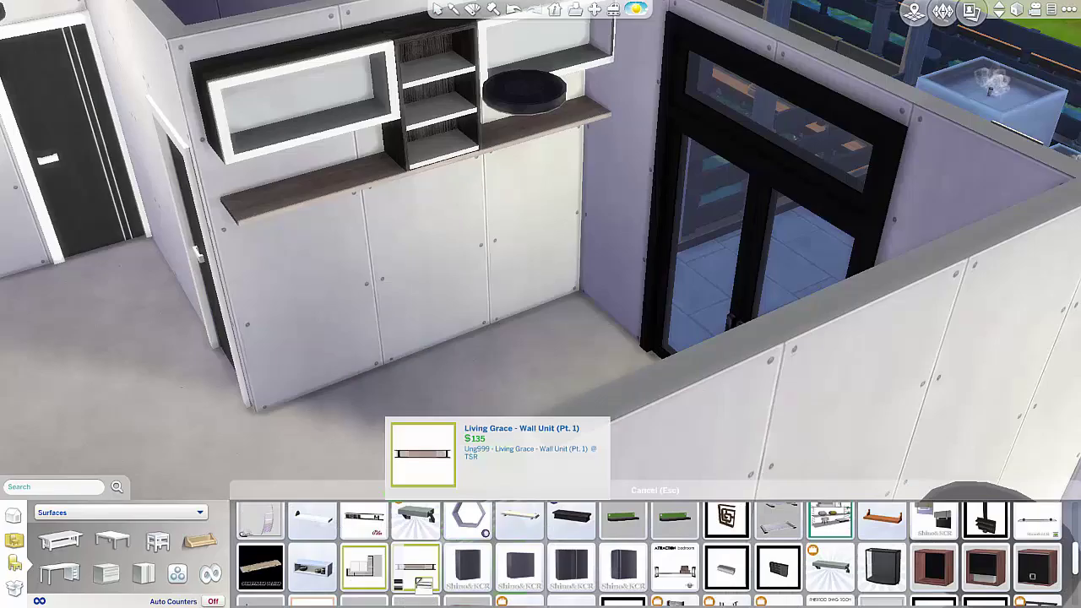
left_click(364, 566)
key("Escape")
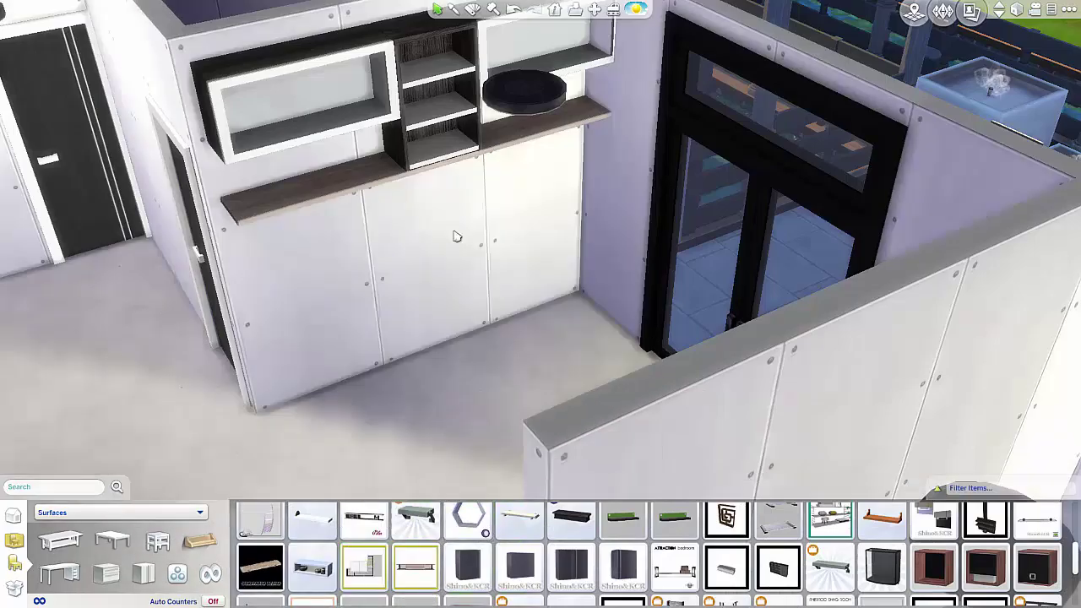
Step: Try the wall cabinet at a lower height and a matching low floor cabinet beneath it
left_click(441, 142)
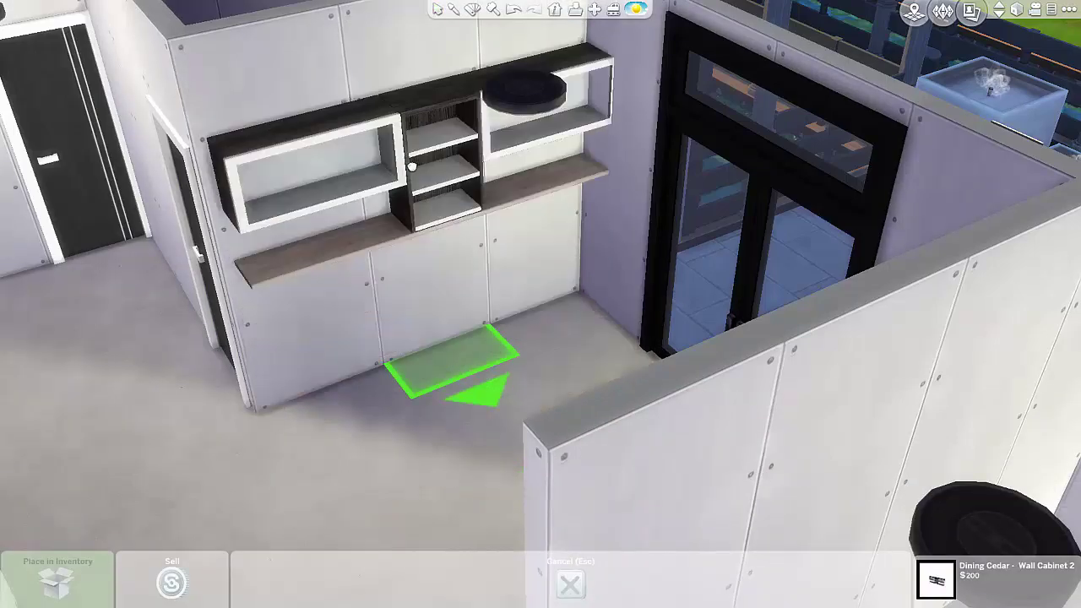
left_click(467, 343)
scroll(714, 557, "down", 1)
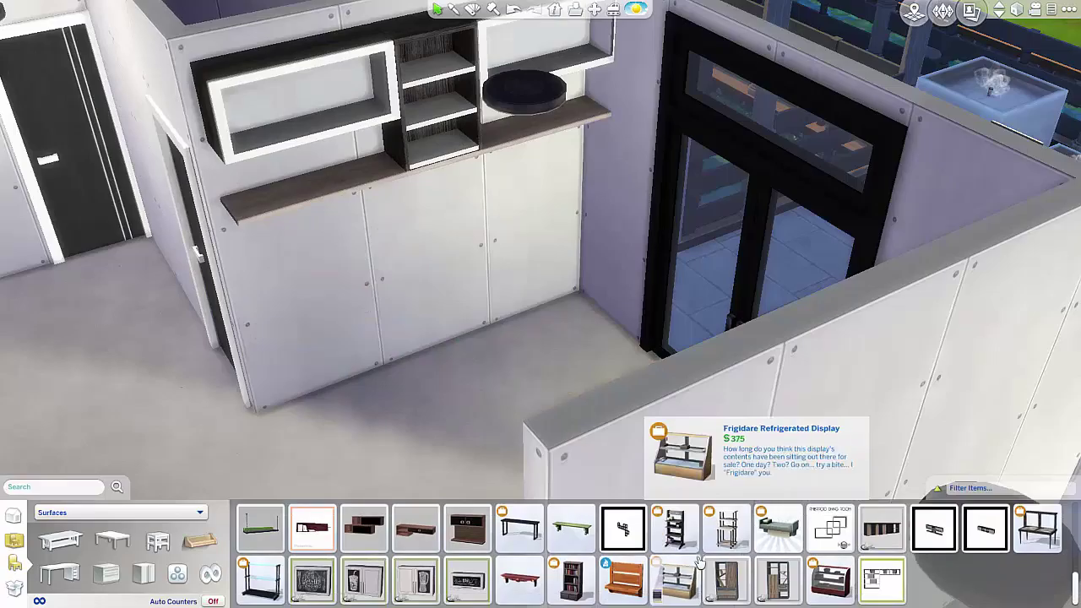
left_click(1002, 545)
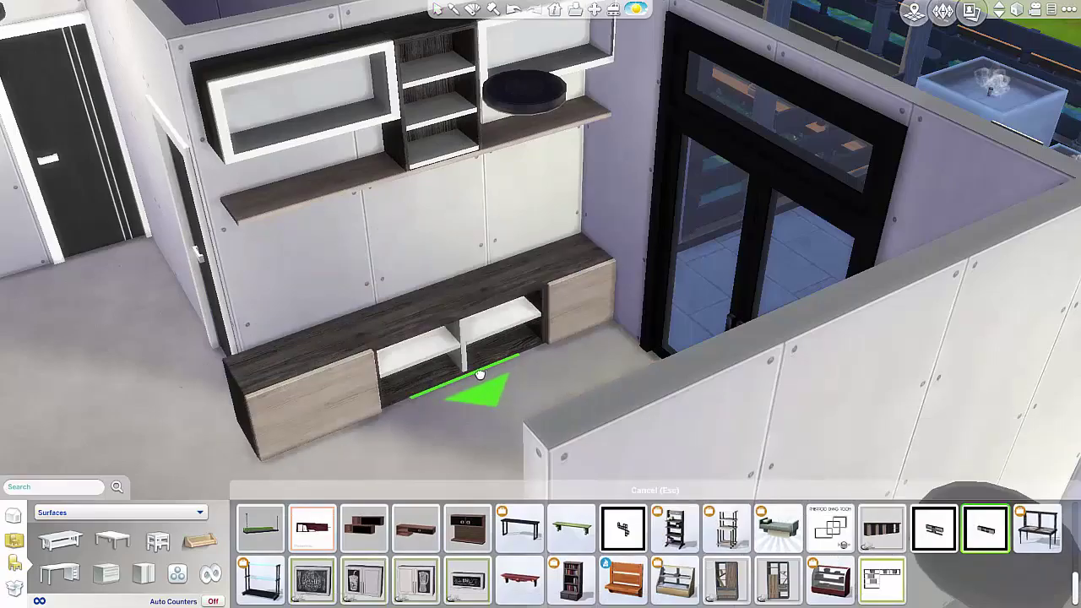
key("Escape")
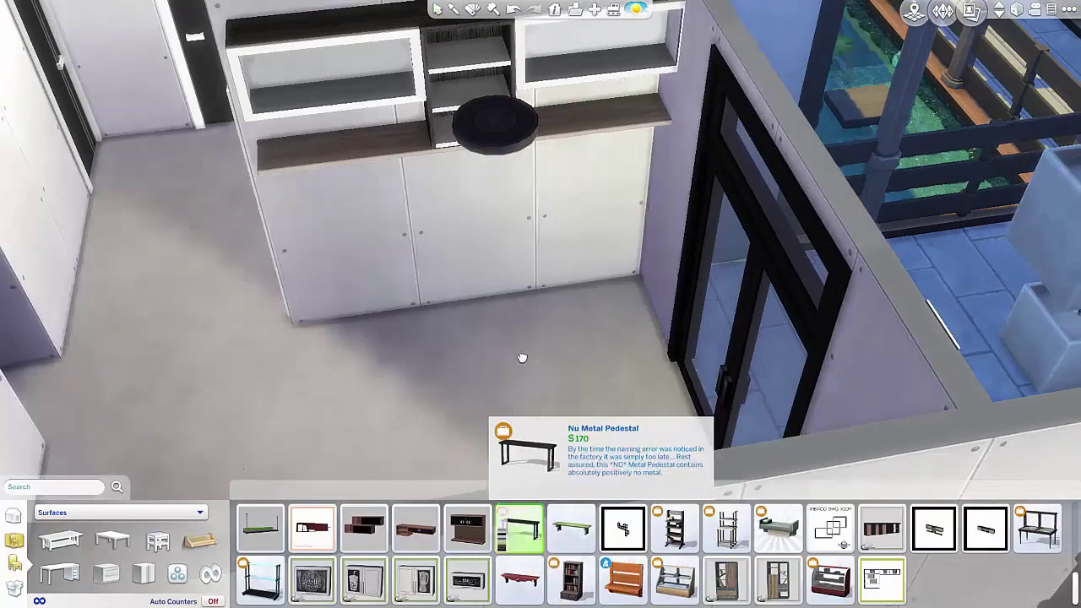
Step: Try a stepped wooden console and a black-and-wood hanging sideboard along the wall under the cabinet
left_click(364, 528)
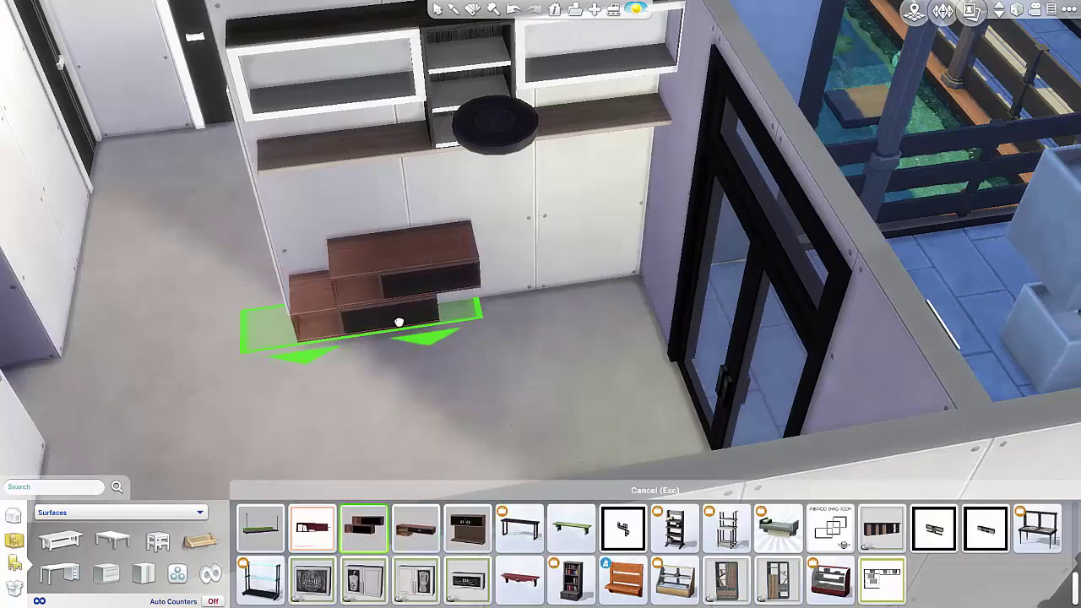
scroll(958, 583, "up", 1)
left_click(884, 568)
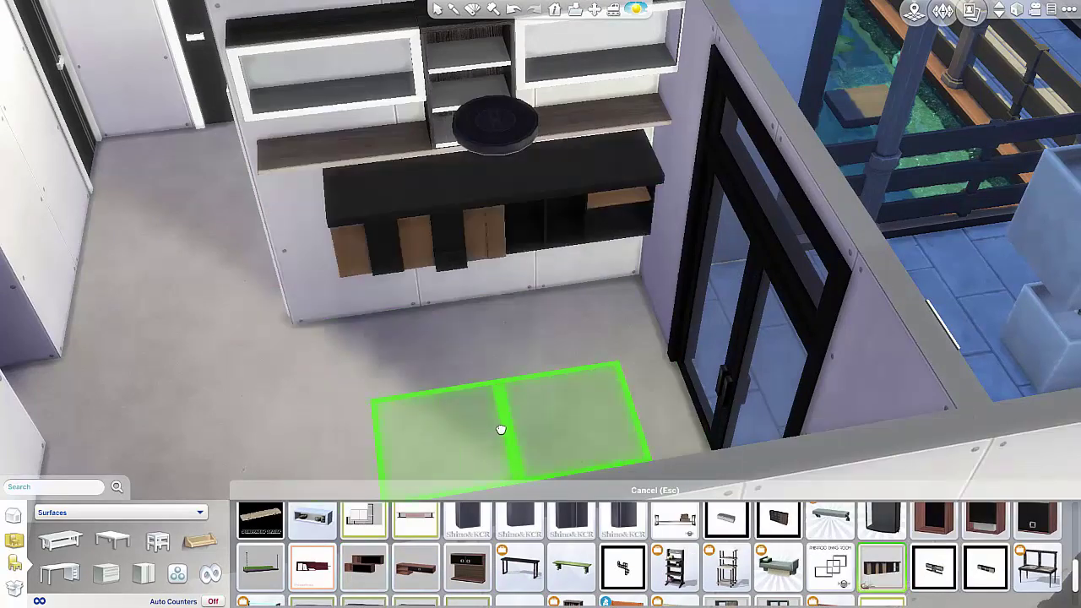
key("Escape")
Step: Try several display shelves in the entry, including the D2DBoxed in Display Shelf and a bracketed wooden plank
scroll(541, 553, "up", 1)
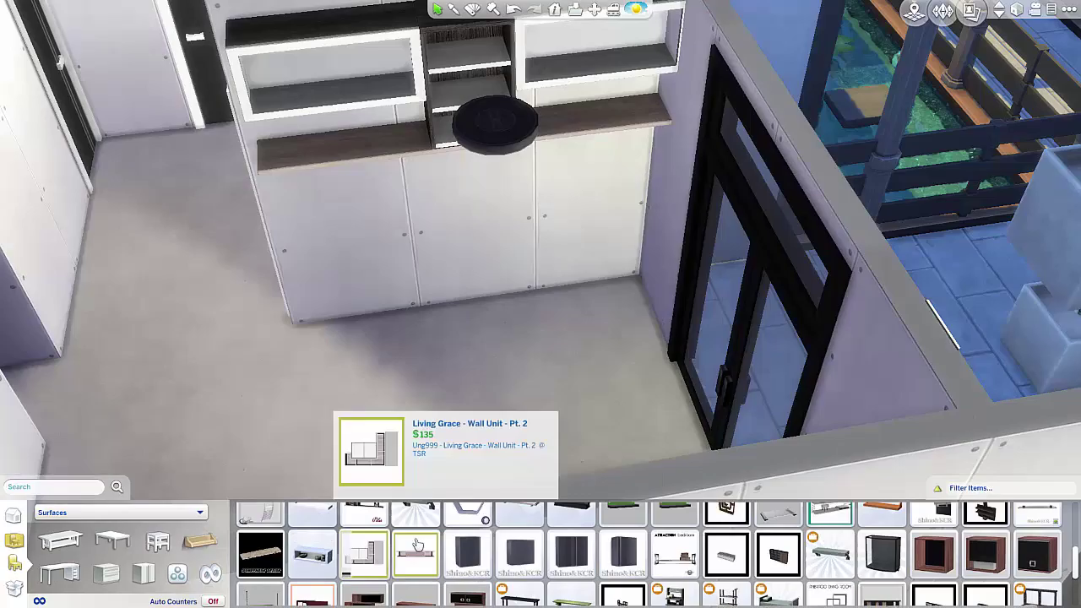
left_click(364, 540)
scroll(519, 541, "up", 1)
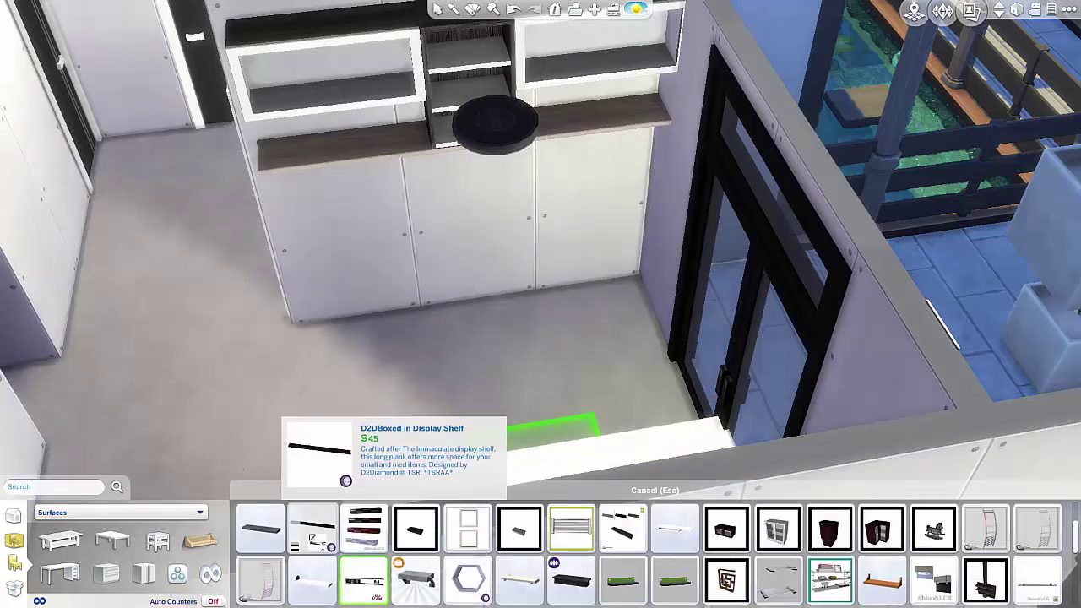
left_click(312, 530)
scroll(264, 551, "up", 1)
left_click(260, 557)
left_click(778, 519)
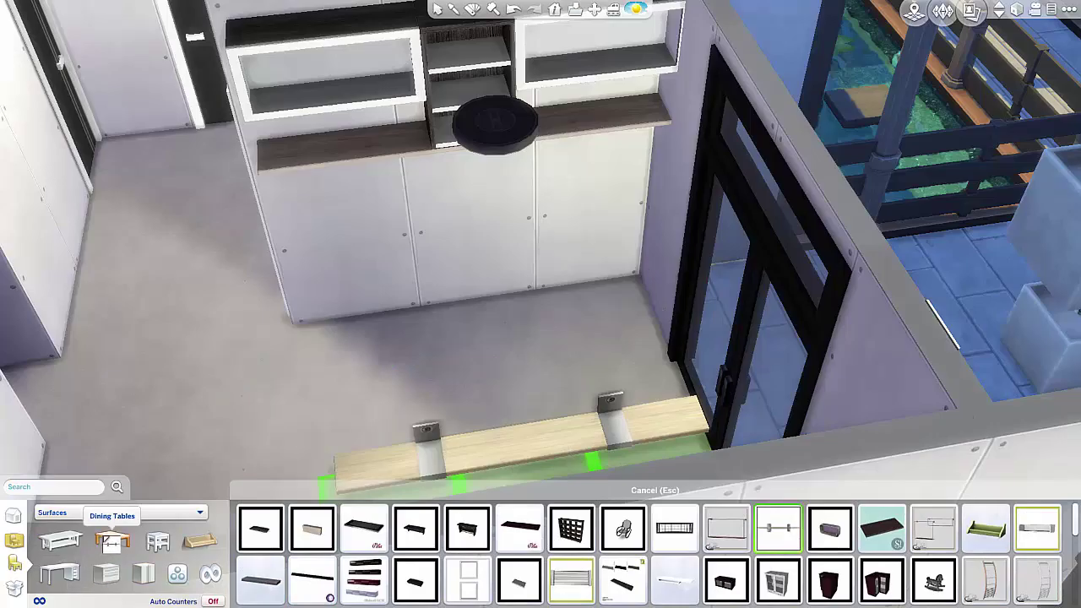
key("Escape")
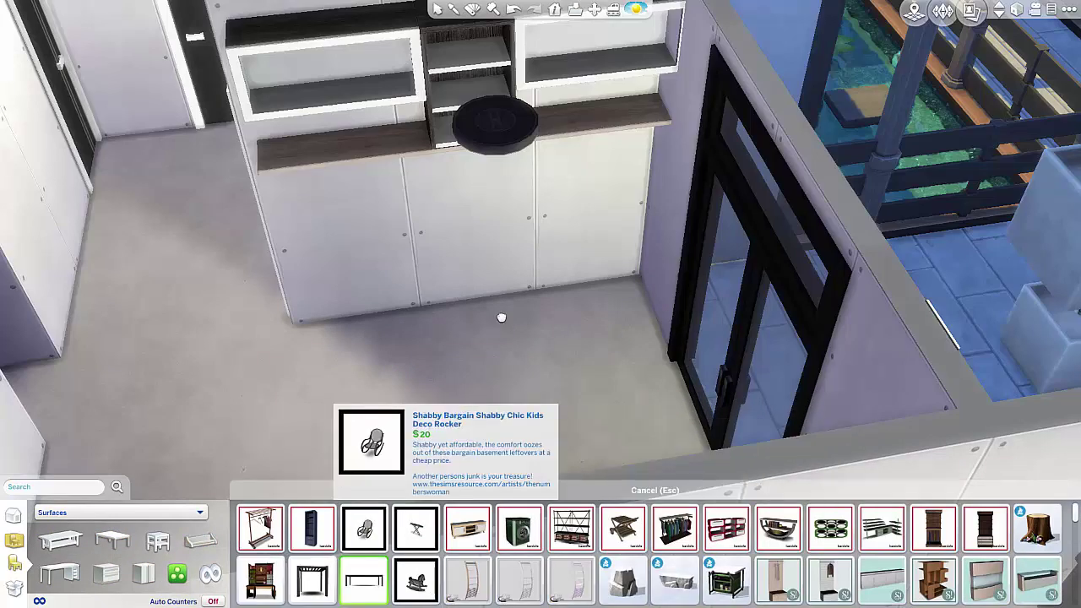
Step: Try two sideboards from the miscellaneous surfaces and undo the wall cabinet's placement
left_click(1038, 581)
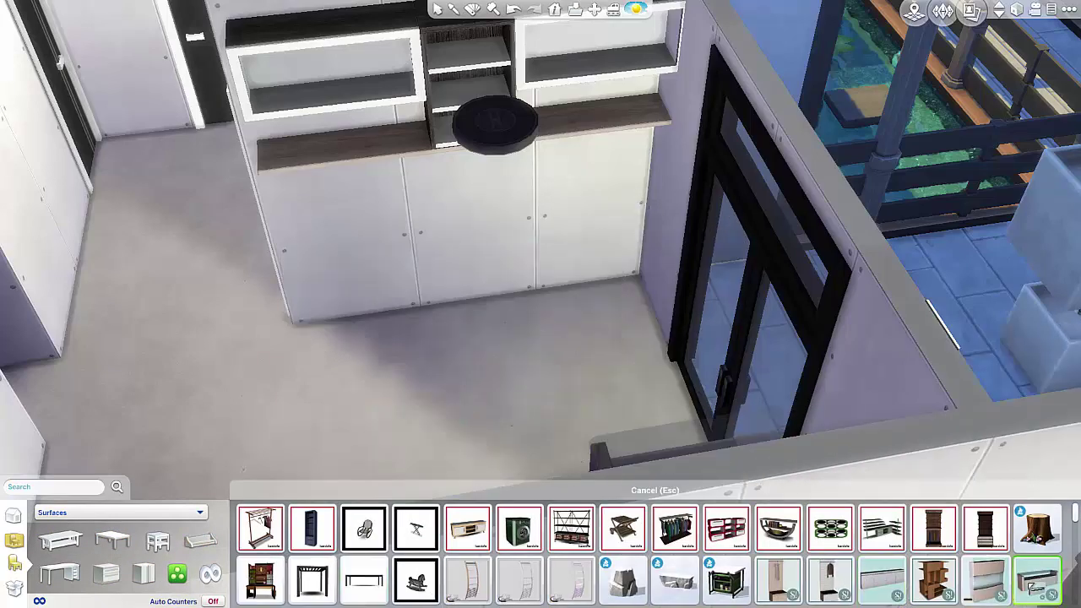
left_click(985, 581)
key("Escape")
key("ctrl+z")
Step: Try the Suddenly Classic sideboard and the Tacitum Shelf *Dress* in the entry
scroll(870, 538, "down", 1)
left_click(876, 539)
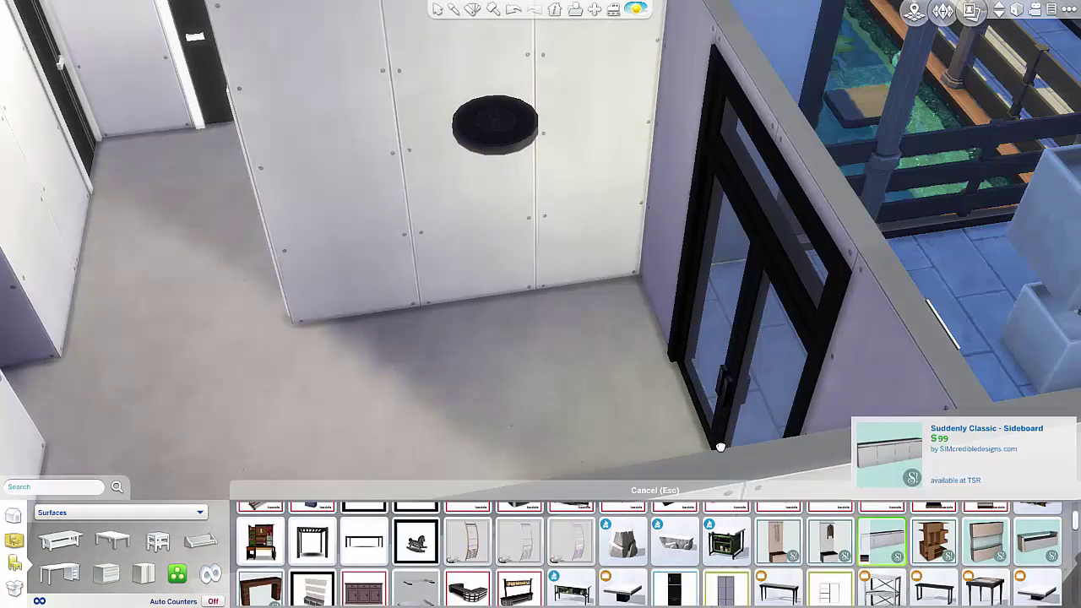
left_click(838, 544)
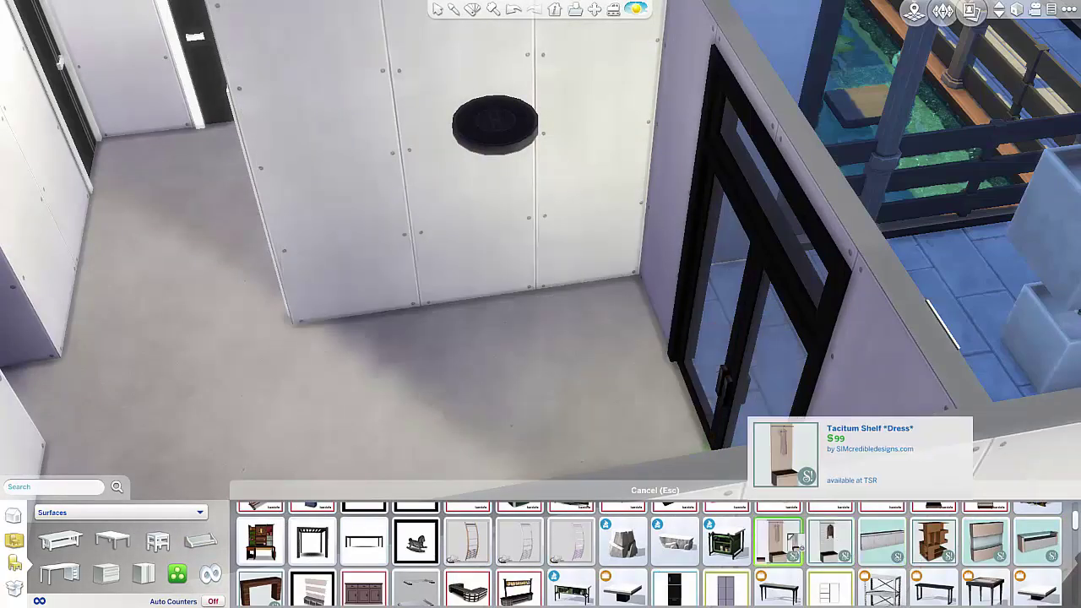
scroll(522, 575, "down", 1)
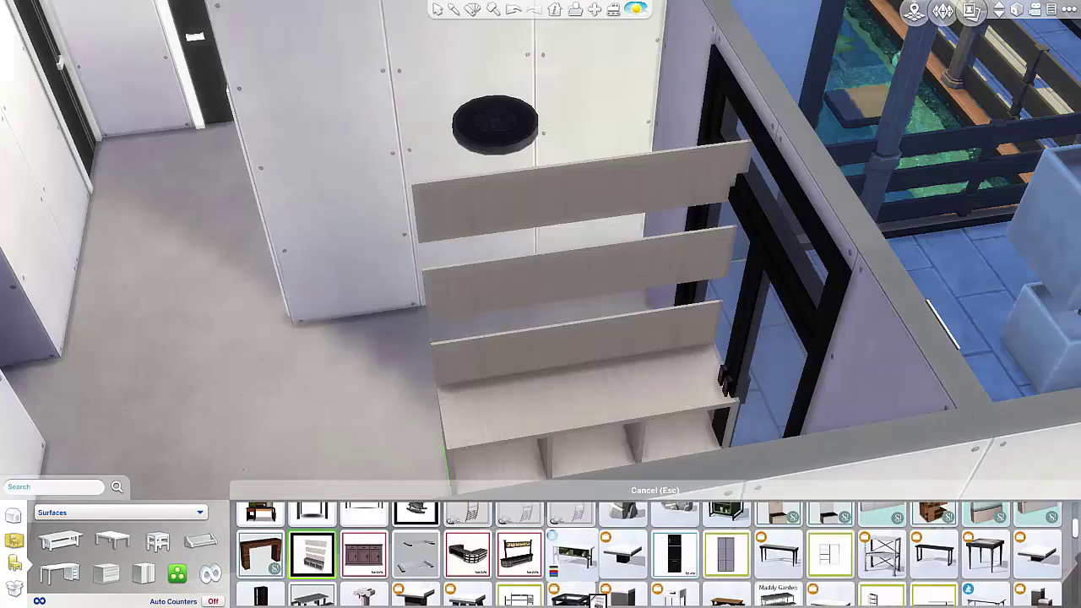
Step: Try a long bench-like surface with a light wood top across the entry floor
scroll(723, 578, "down", 1)
left_click(934, 571)
scroll(726, 583, "down", 1)
left_click(365, 581)
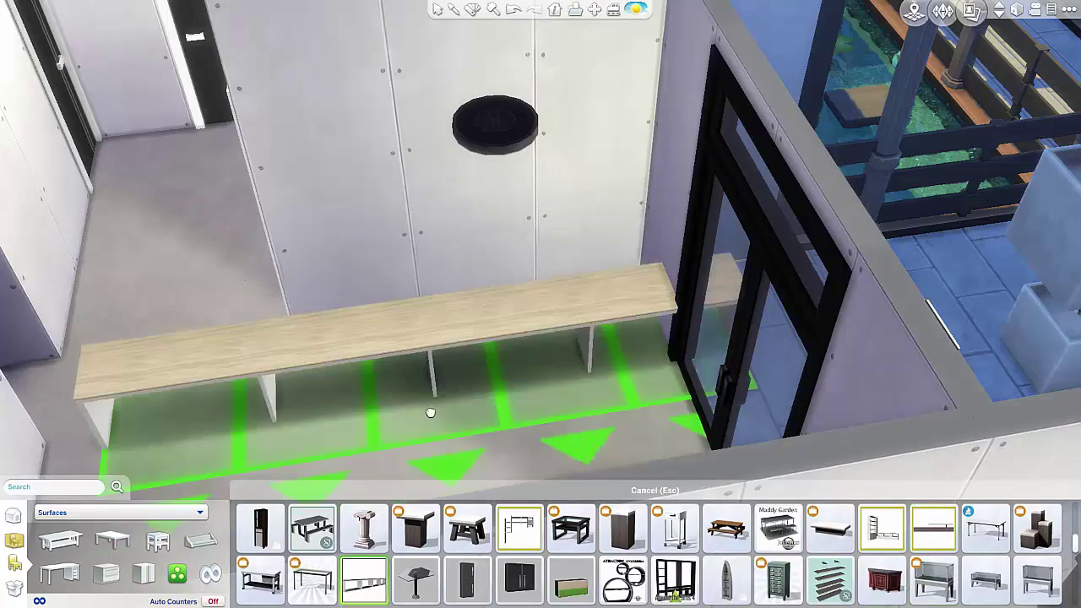
Step: Try a low floating console with slatted doors against the white wall beside the double doors
scroll(365, 574, "down", 1)
left_click(520, 588)
left_click(815, 594)
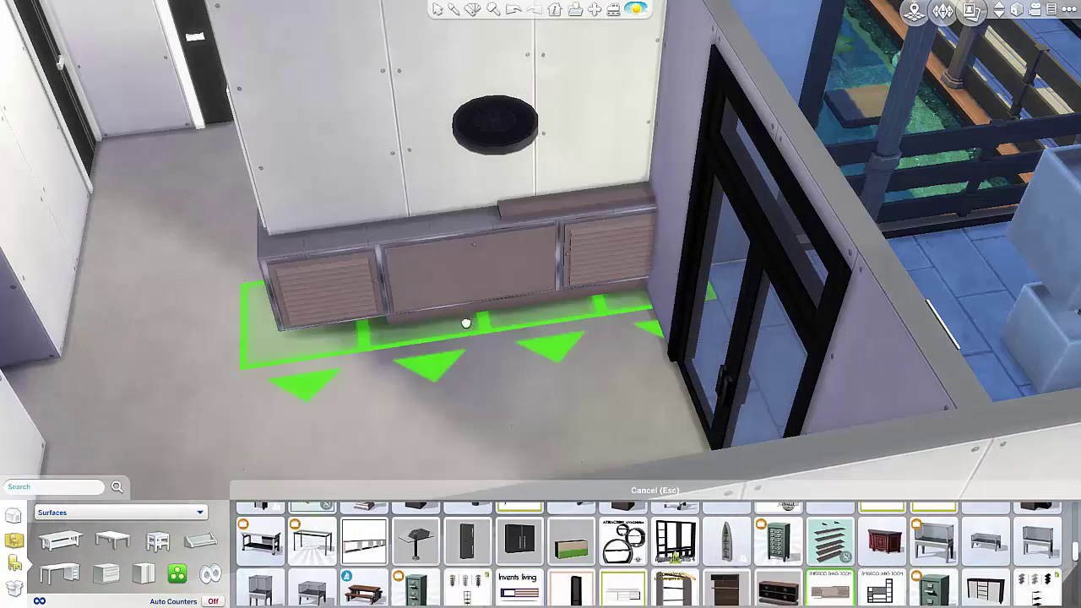
key("Escape")
Step: Try other miscellaneous surfaces in the entry, including a wide floating open shelf unit
scroll(795, 591, "down", 1)
scroll(849, 571, "down", 1)
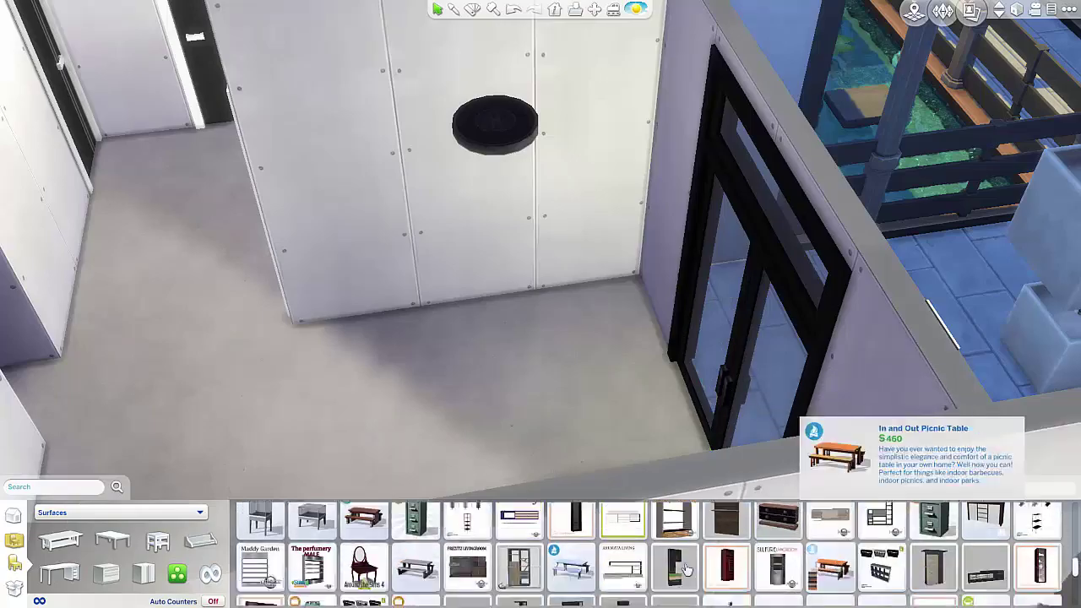
left_click(468, 569)
key("Escape")
left_click(622, 569)
scroll(524, 575, "down", 4)
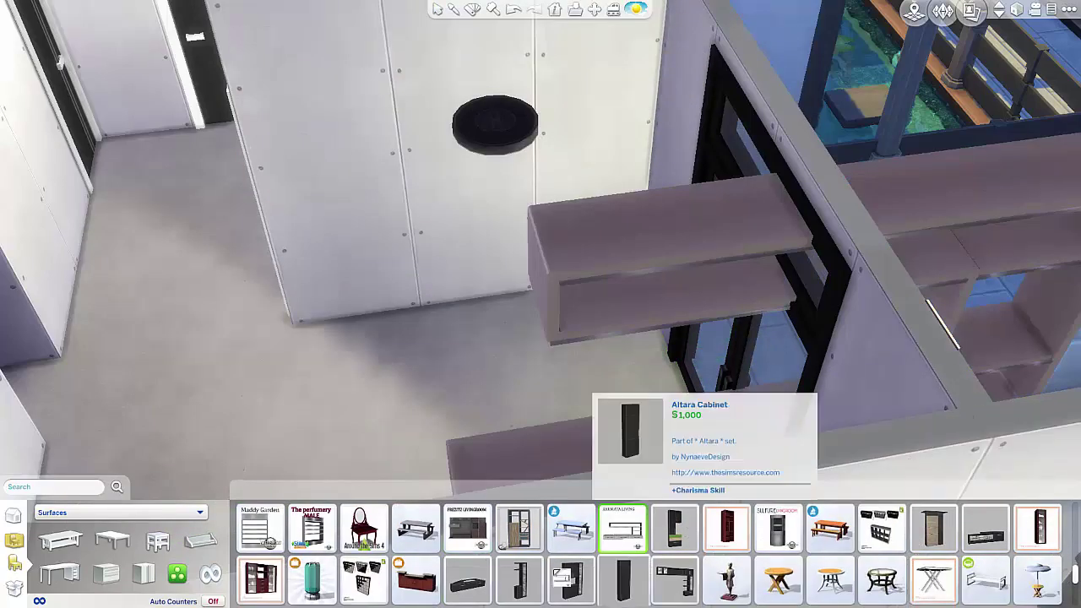
Step: Try a white-topped wooden sideboard, a coat rack bench, a curved wall unit and a marble-topped floating cabinet beside the double doors
left_click(467, 528)
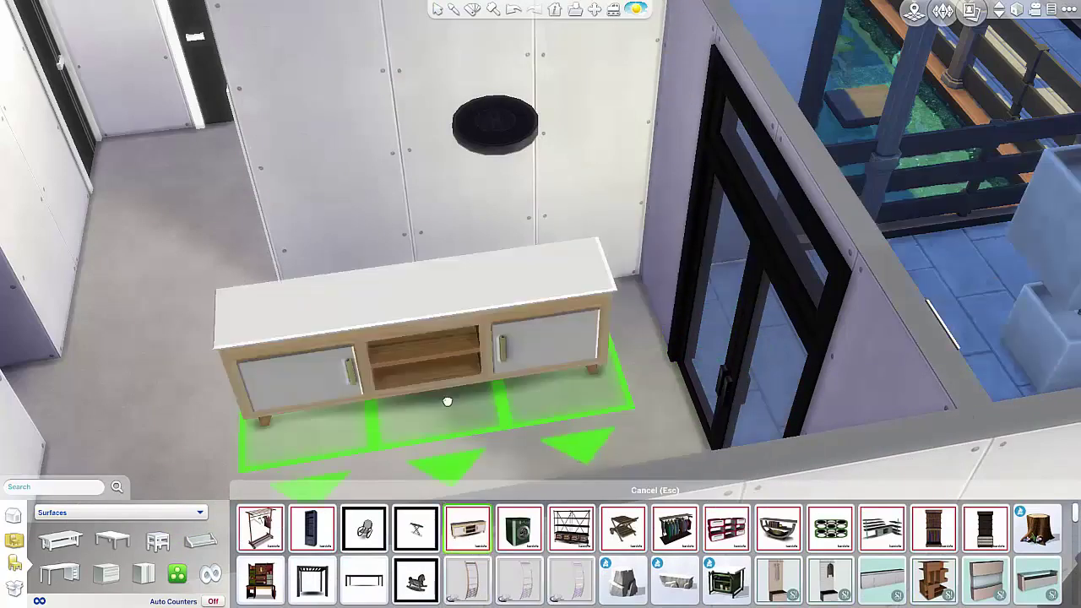
left_click(934, 529)
left_click(778, 581)
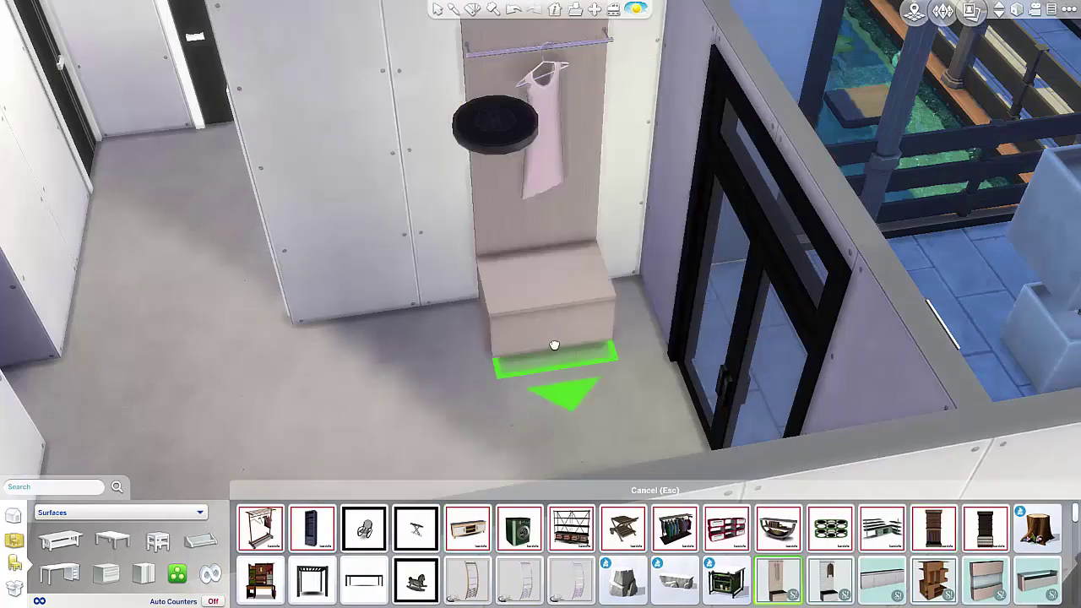
left_click(985, 580)
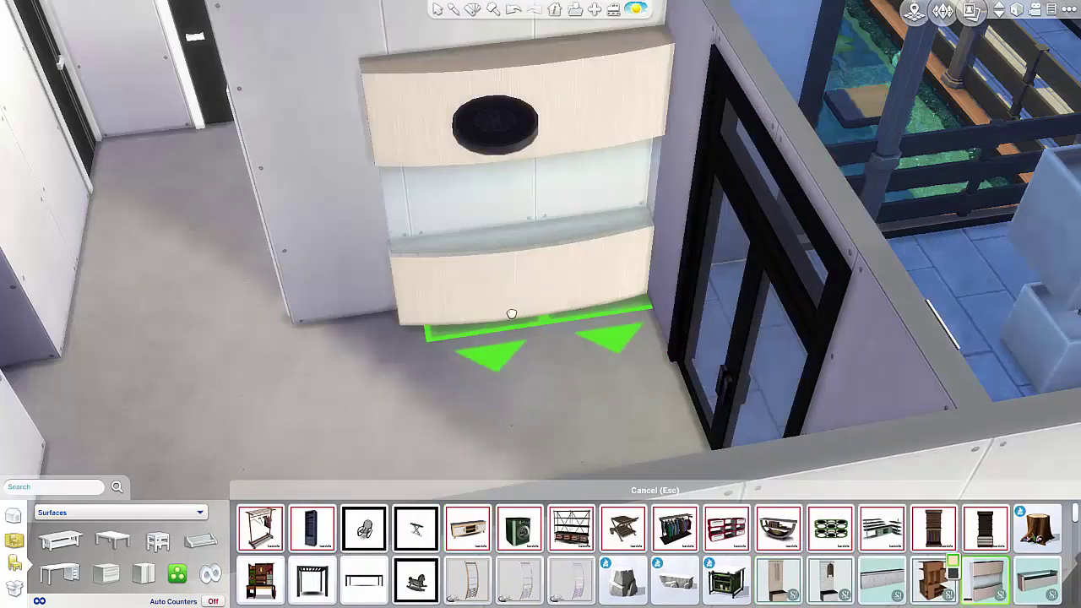
left_click(364, 581)
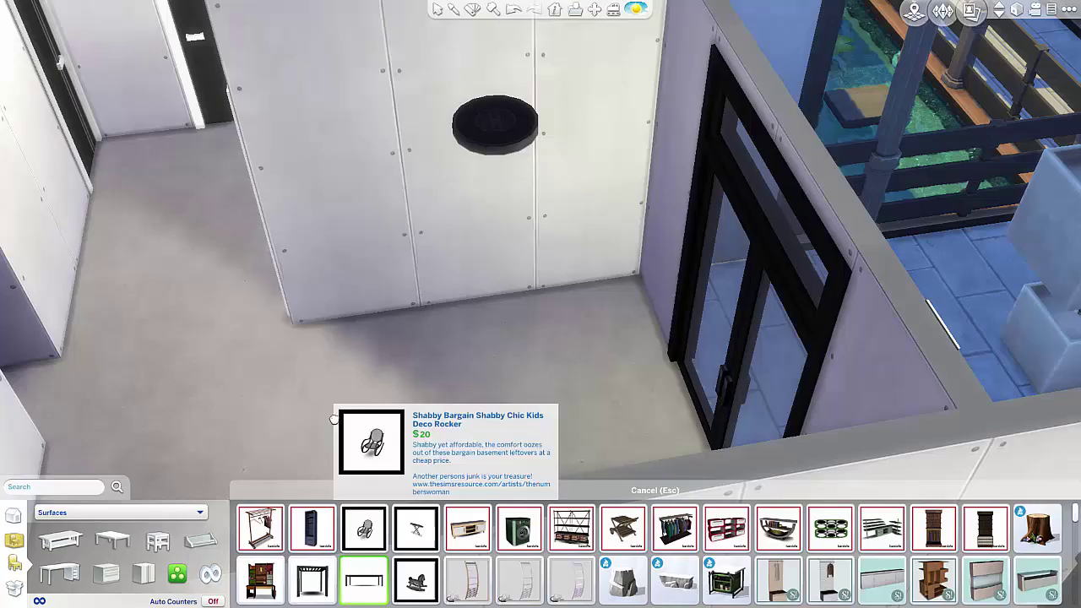
left_click(883, 580)
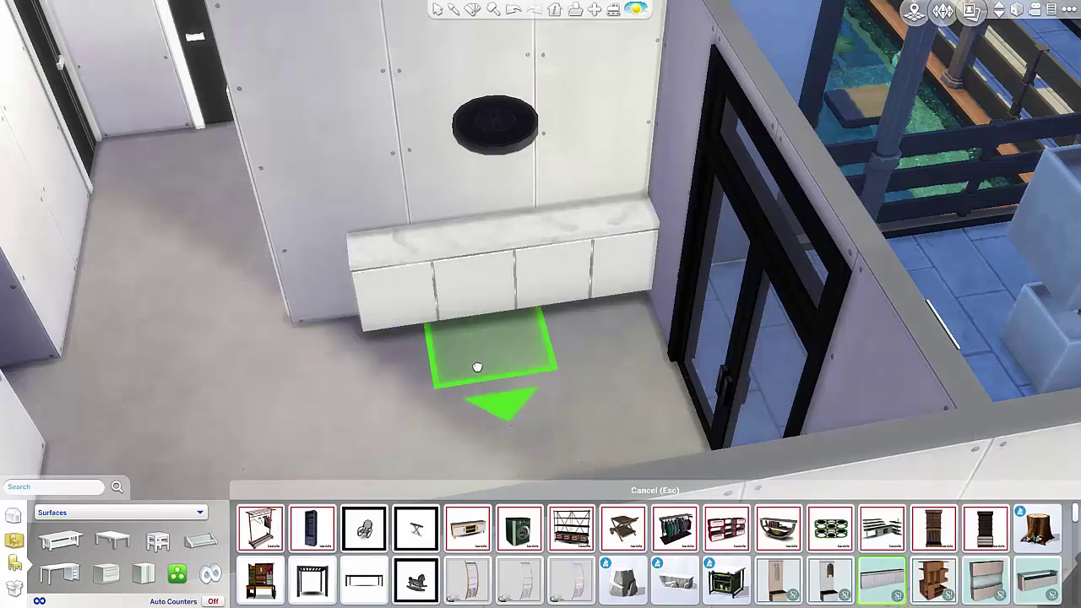
Step: Try a white cubby bench with back panels, the Campanelli Sideboard and a stepped shelving unit in the entry
scroll(311, 583, "down", 1)
left_click(311, 592)
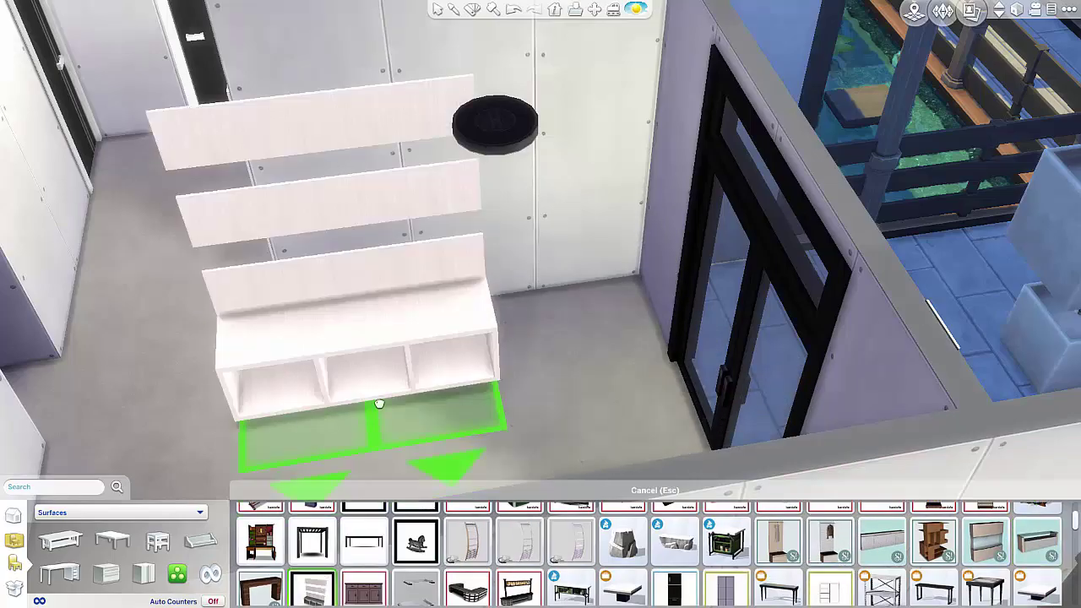
left_click(416, 589)
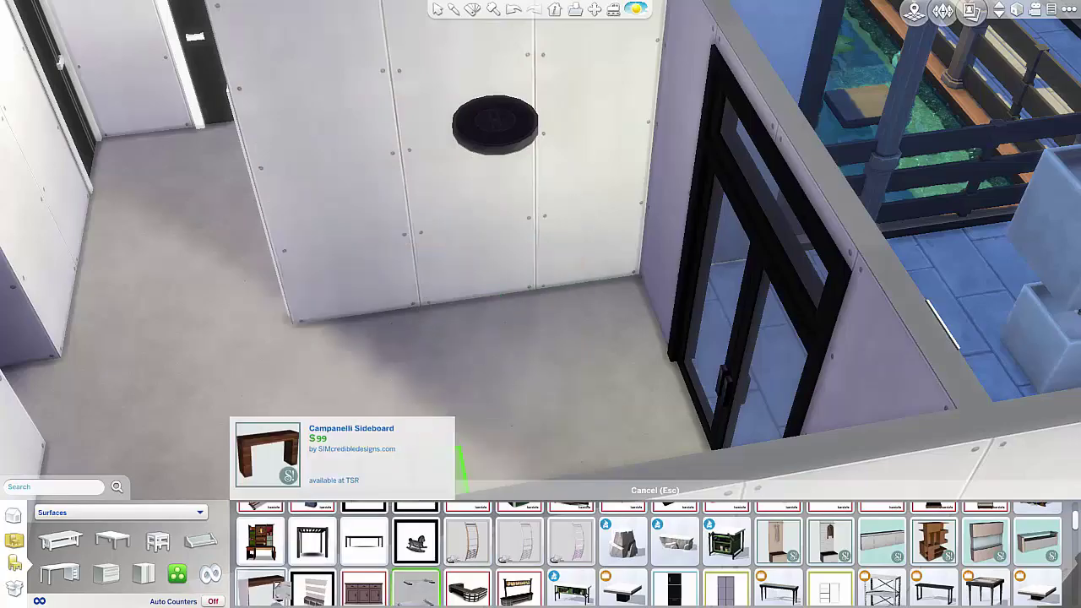
scroll(520, 561, "down", 1)
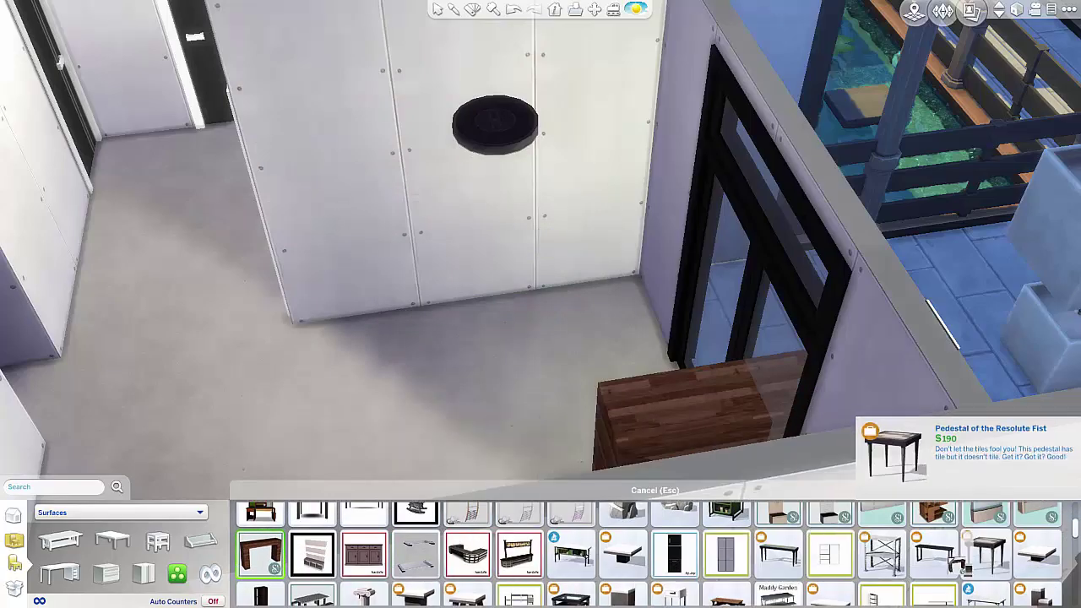
scroll(782, 578, "down", 1)
left_click(524, 567)
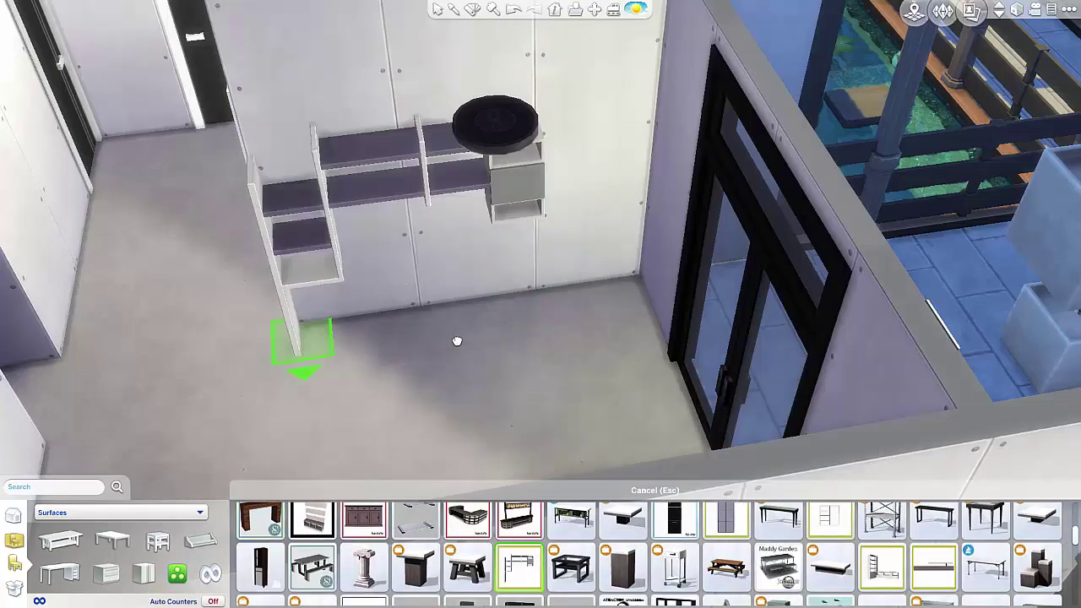
Step: Try a low dark media unit with a white shelf, a long wood-topped bench, a small green-fronted cabinet and the Elora Shelves
left_click(883, 568)
left_click(933, 568)
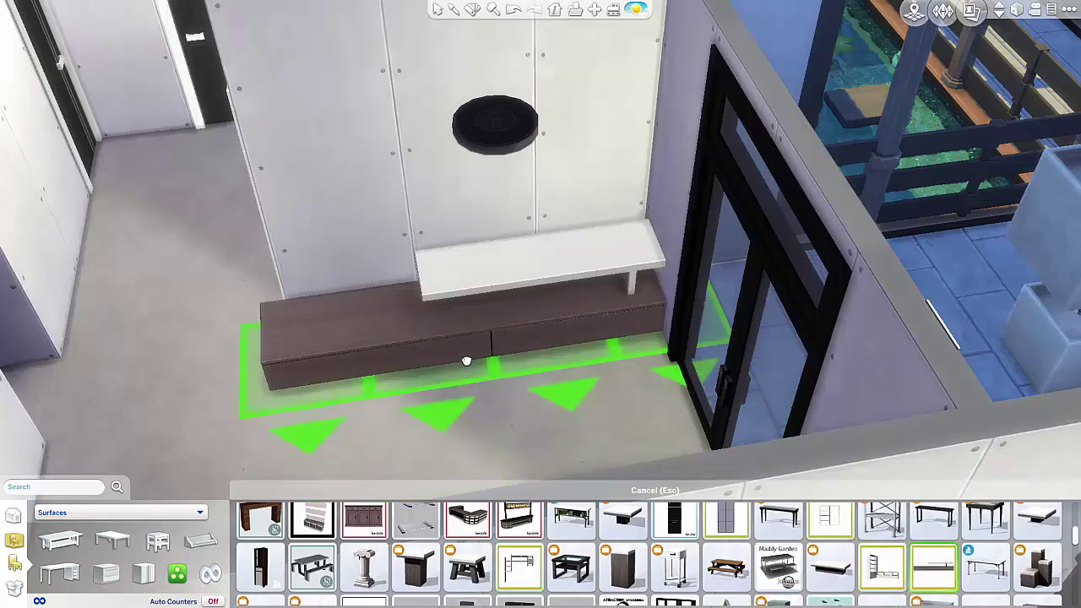
scroll(364, 566, "down", 1)
left_click(363, 576)
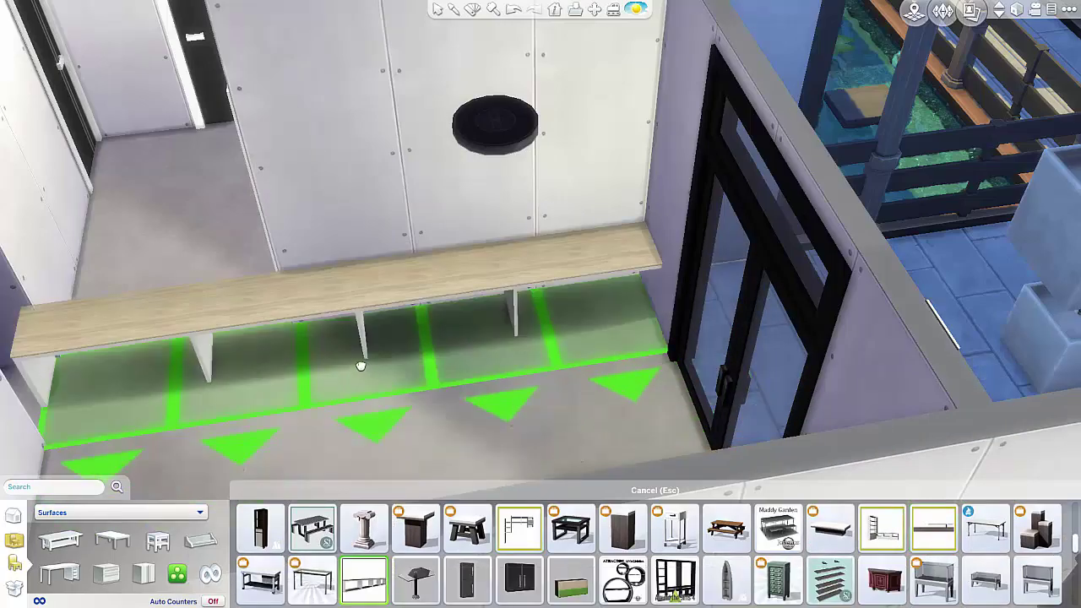
left_click(559, 590)
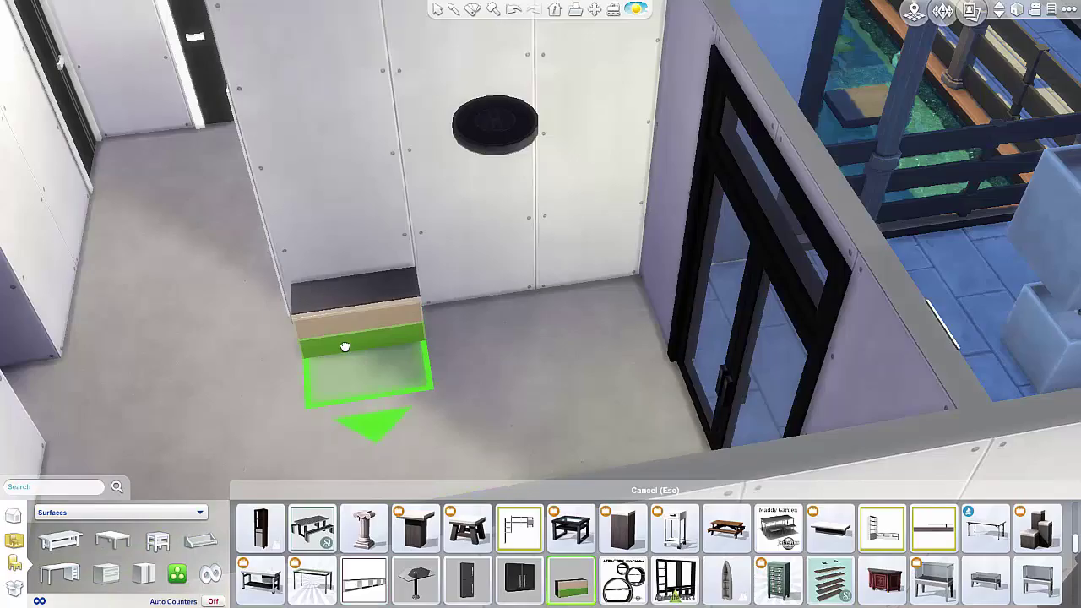
left_click(675, 579)
left_click(830, 579)
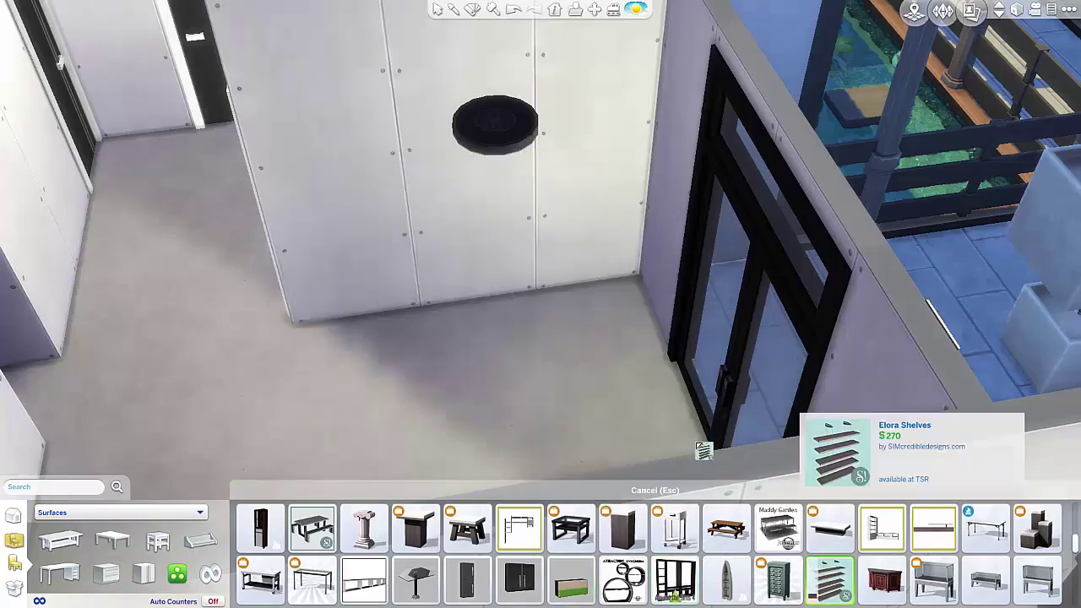
Step: Try the black floating sideboard with pale drawers, the Bedroom Juniper - Sideboard and a dark wood wall shelf beside the double doors
scroll(415, 550, "down", 1)
left_click(518, 589)
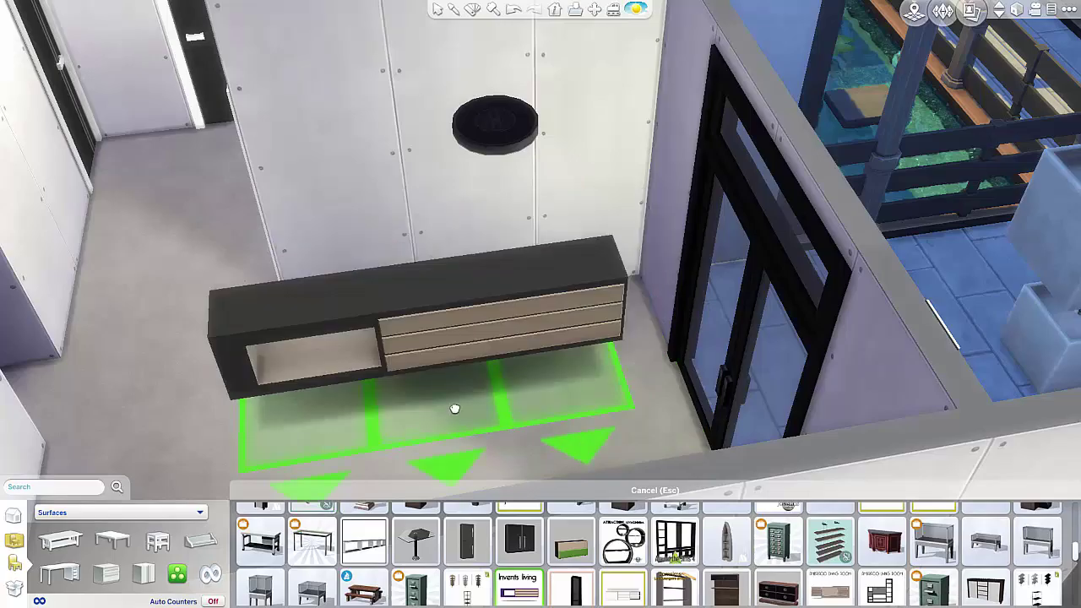
key("Escape")
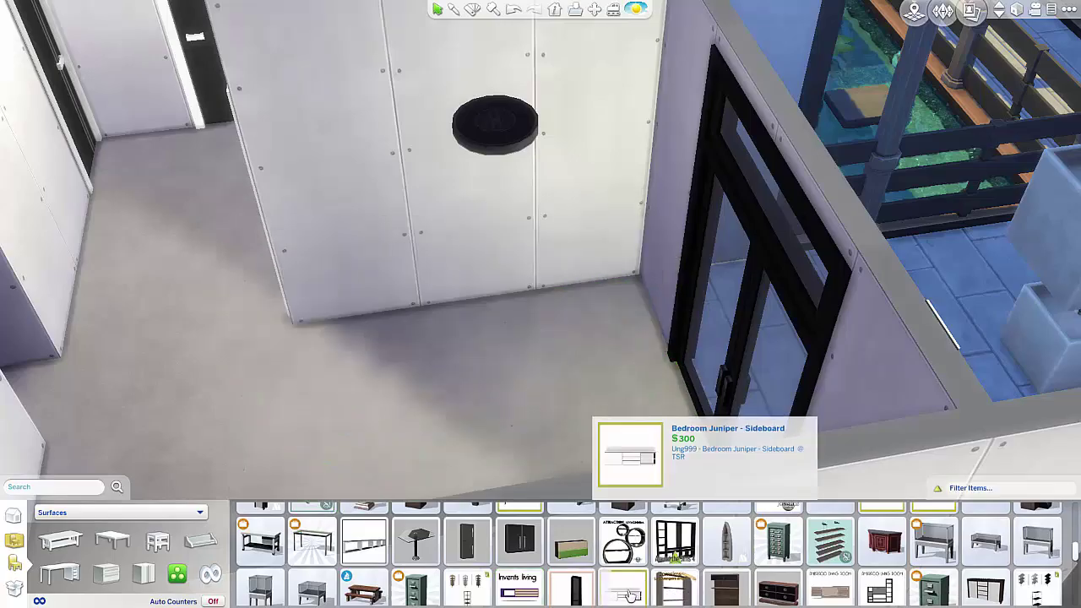
left_click(620, 601)
left_click(726, 587)
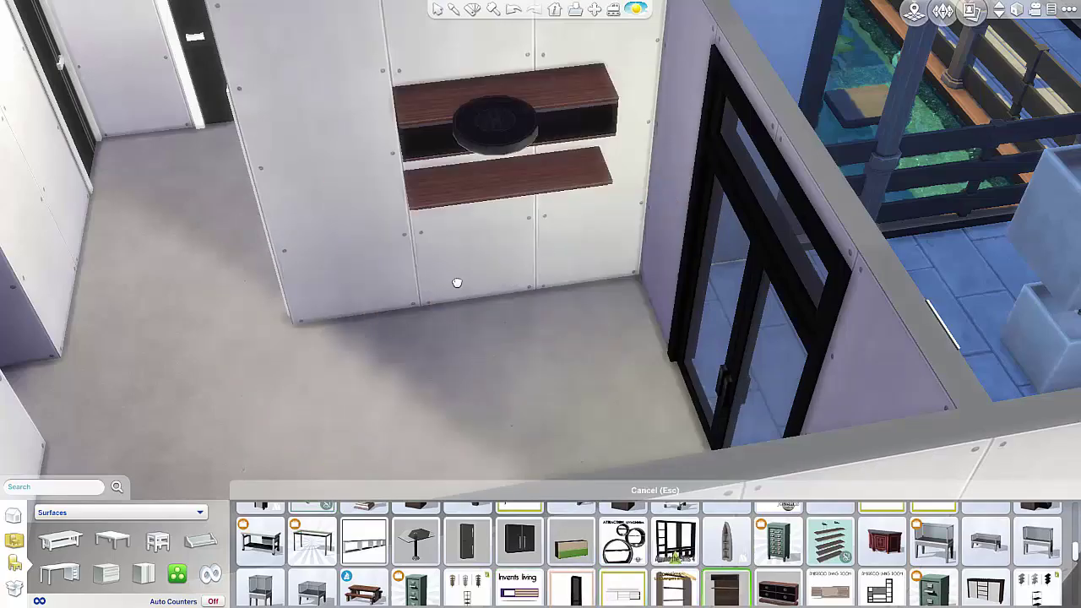
Step: Try a tall black cabinet and a wide sideboard with slatted doors against the entry wall
left_click_drag(434, 344, 541, 341)
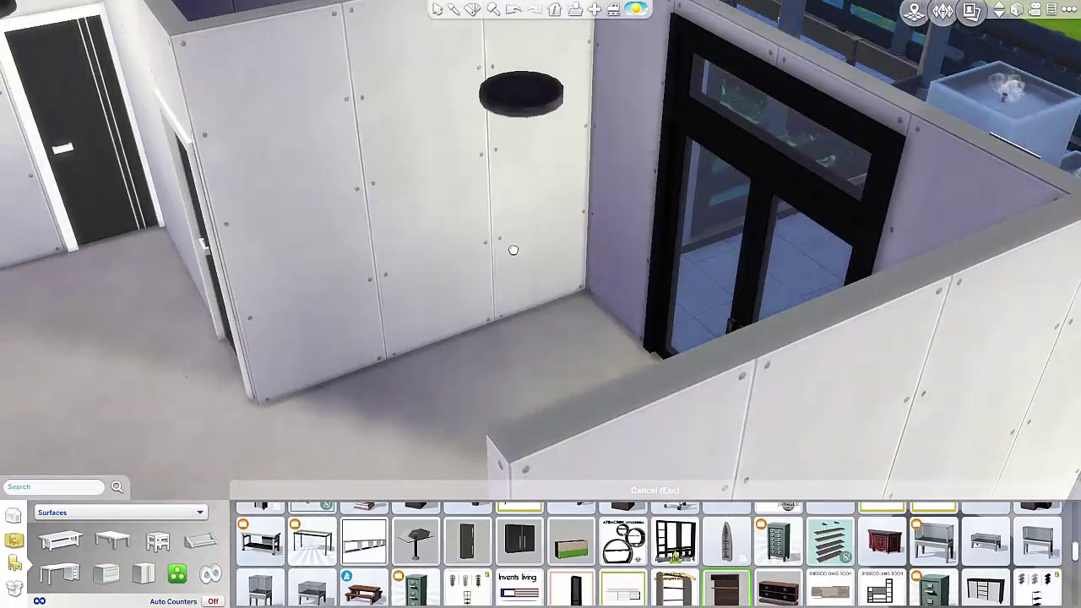
left_click(575, 589)
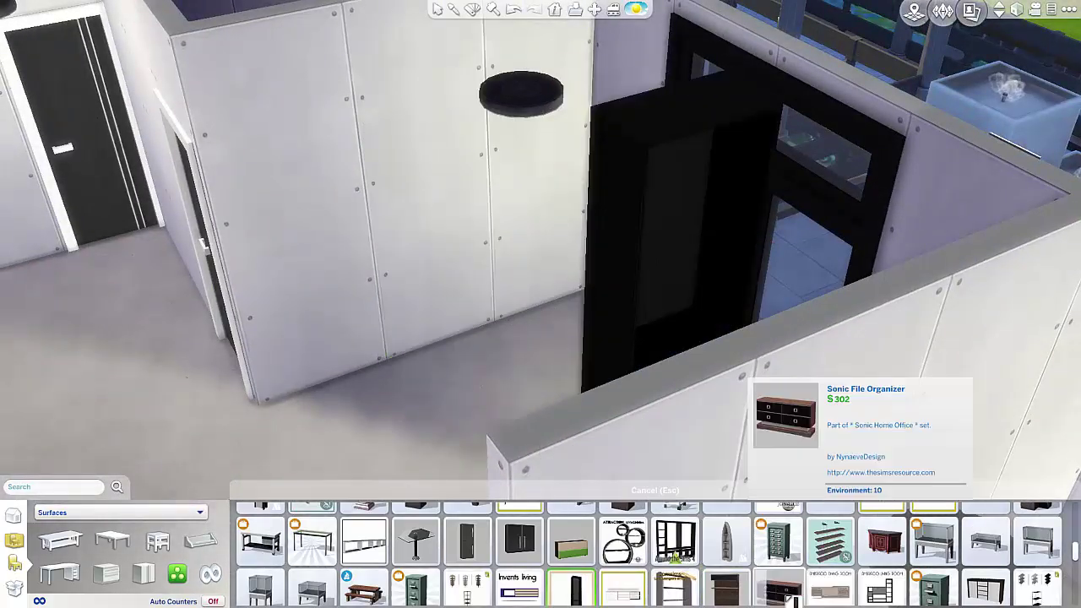
left_click(833, 589)
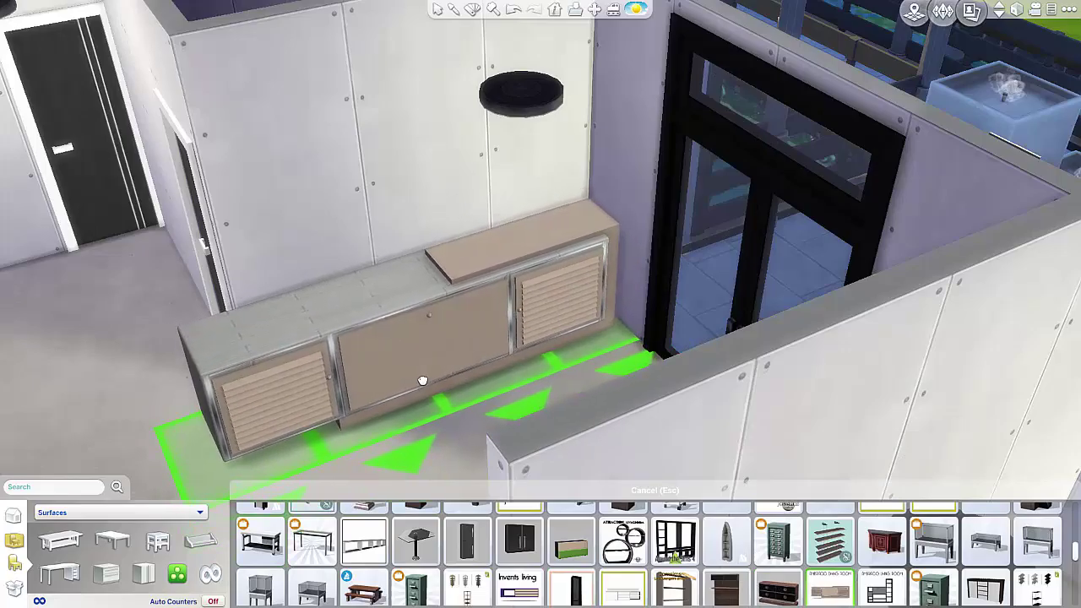
left_click(883, 590)
left_click(986, 590)
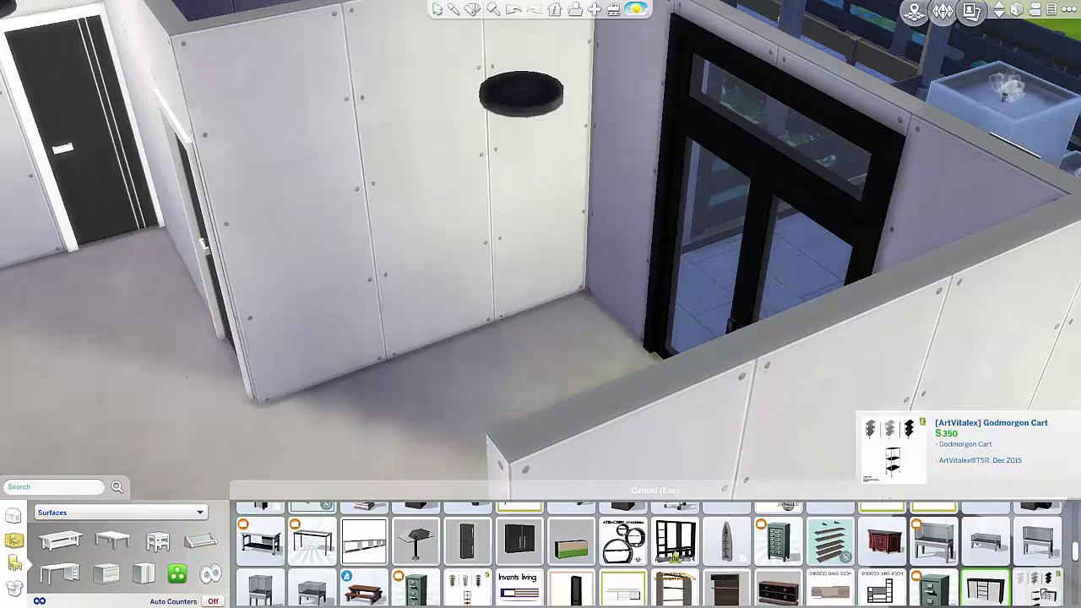
Step: Try two wide multi-part wall units and a large brown bookcase with white drawers in the entry
scroll(929, 558, "down", 2)
left_click(467, 564)
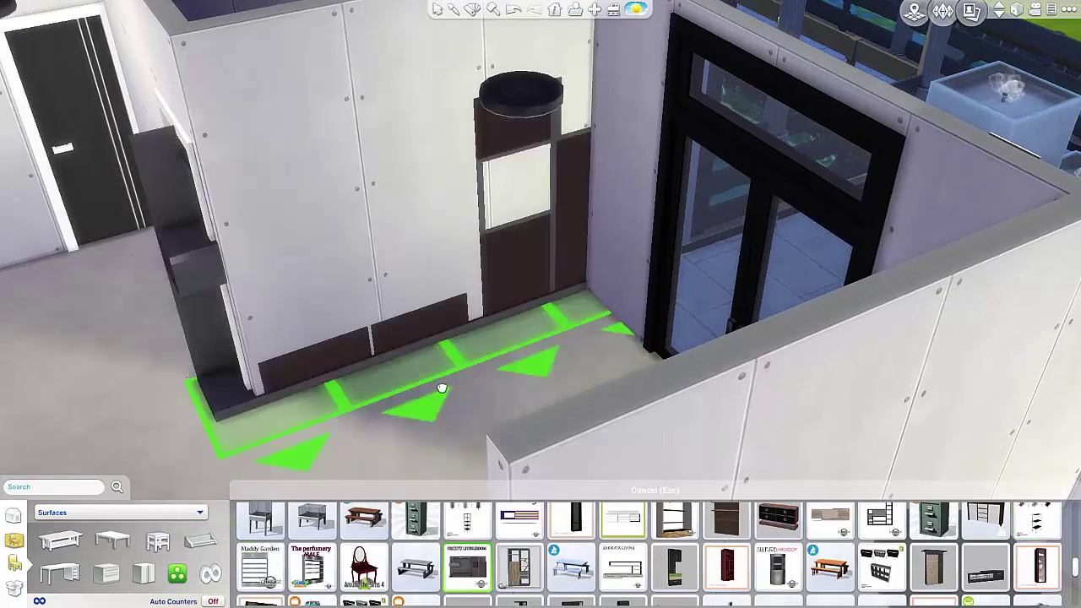
left_click(622, 564)
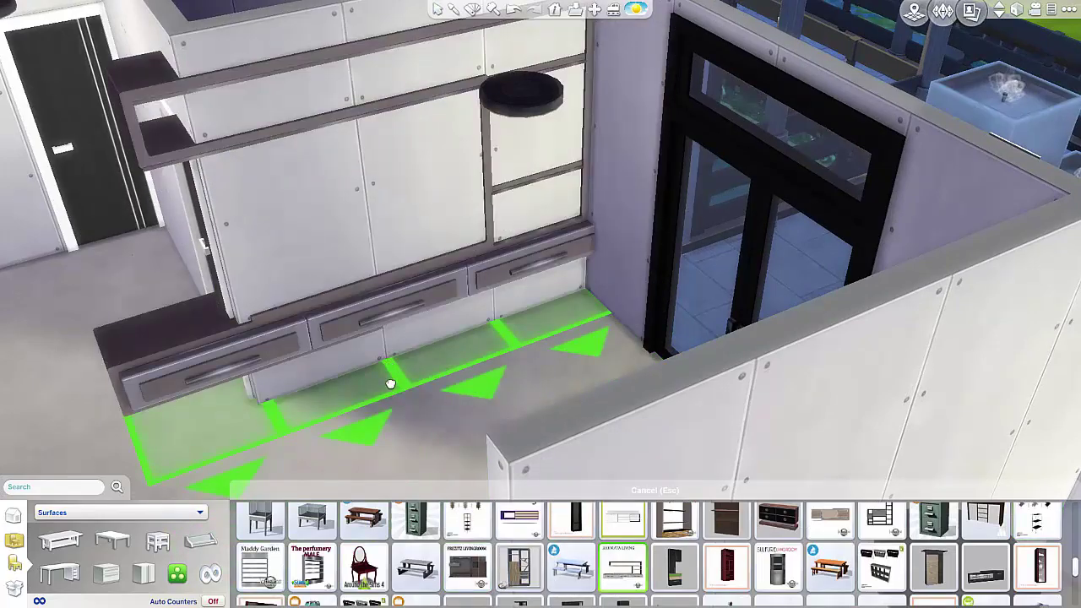
key("Escape")
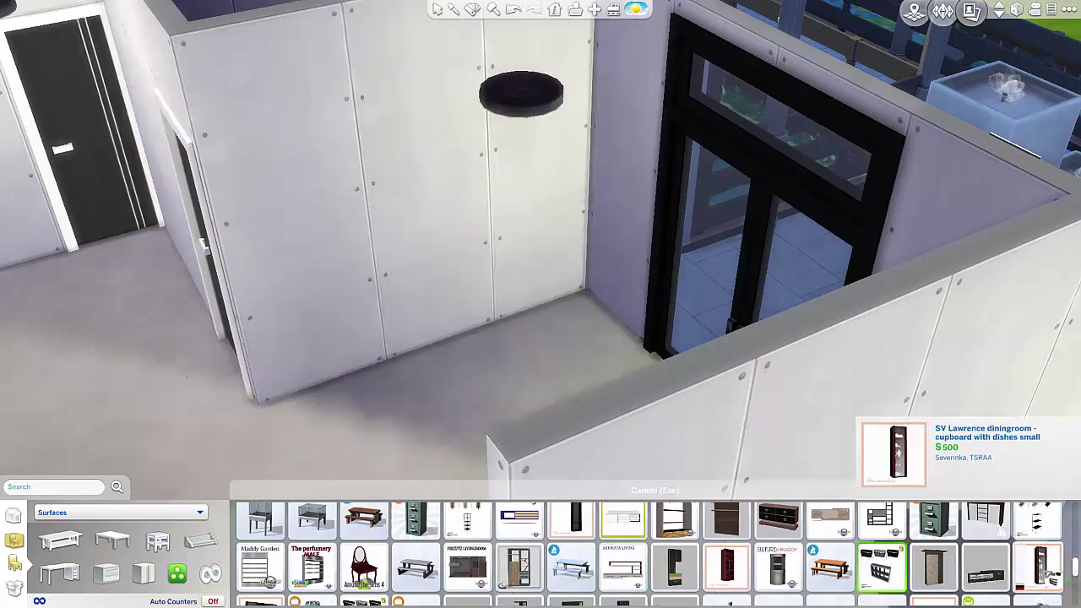
scroll(1050, 574, "down", 1)
left_click(364, 580)
scroll(539, 580, "down", 1)
scroll(538, 579, "down", 3)
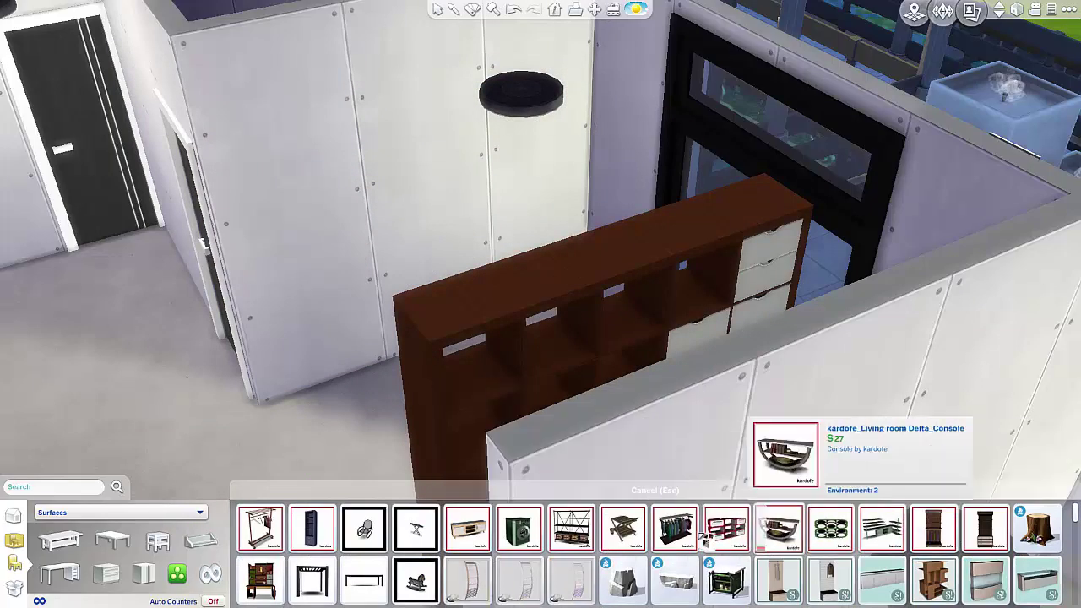
Step: Step back through the recent changes to restore the dark wall shelf unit with white frames beside the double doors
left_click(514, 10)
left_click(514, 9)
left_click(535, 10)
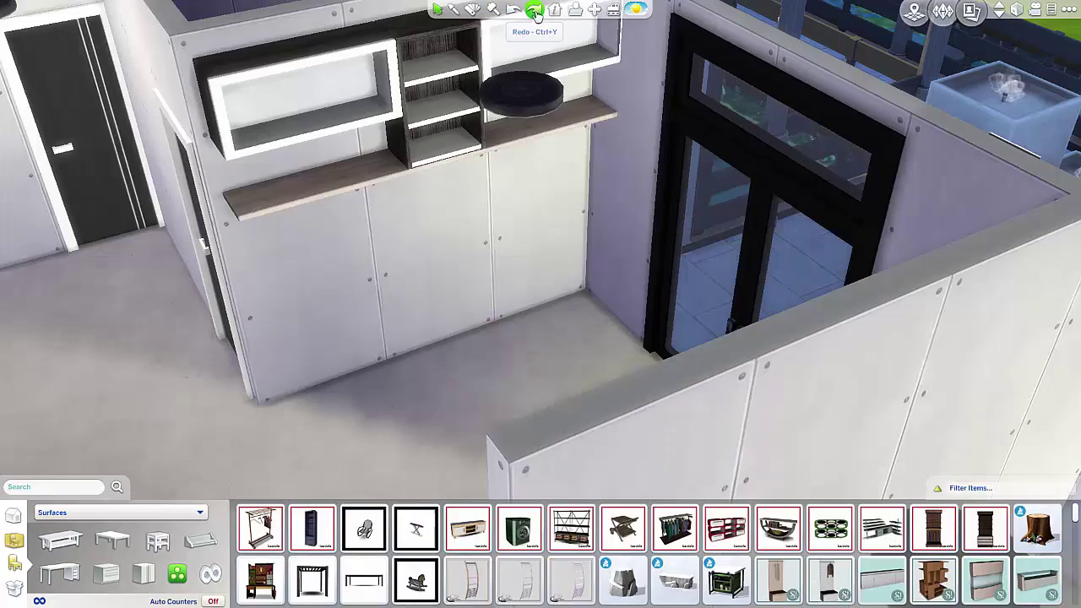
Step: Place a long wood-topped table with an angled metal base against the wall beneath the shelf unit
scroll(727, 580, "down", 1)
left_click(210, 575)
scroll(601, 588, "down", 8)
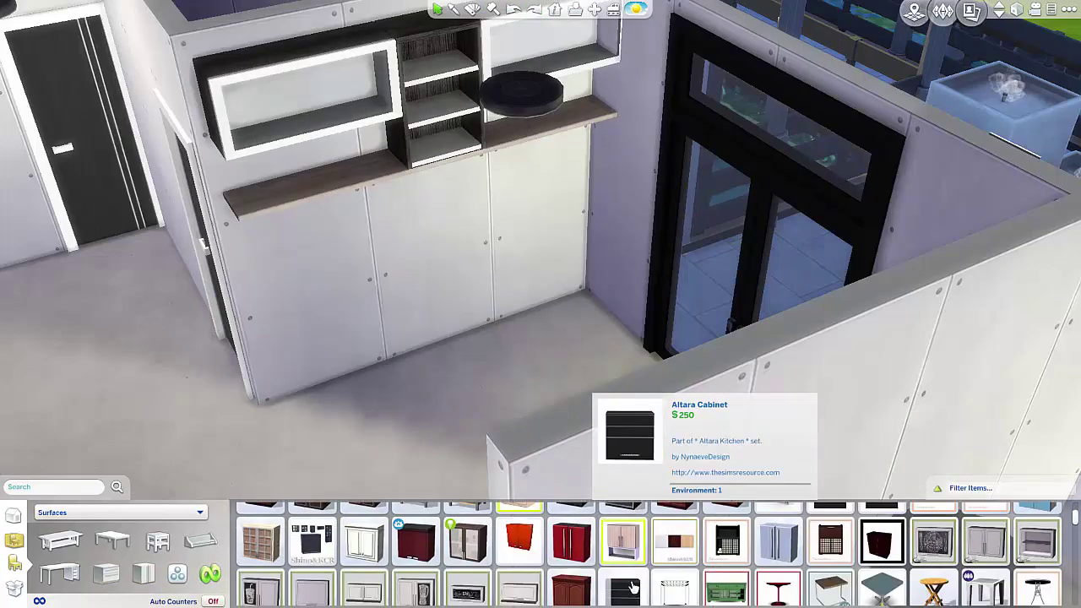
left_click(601, 588)
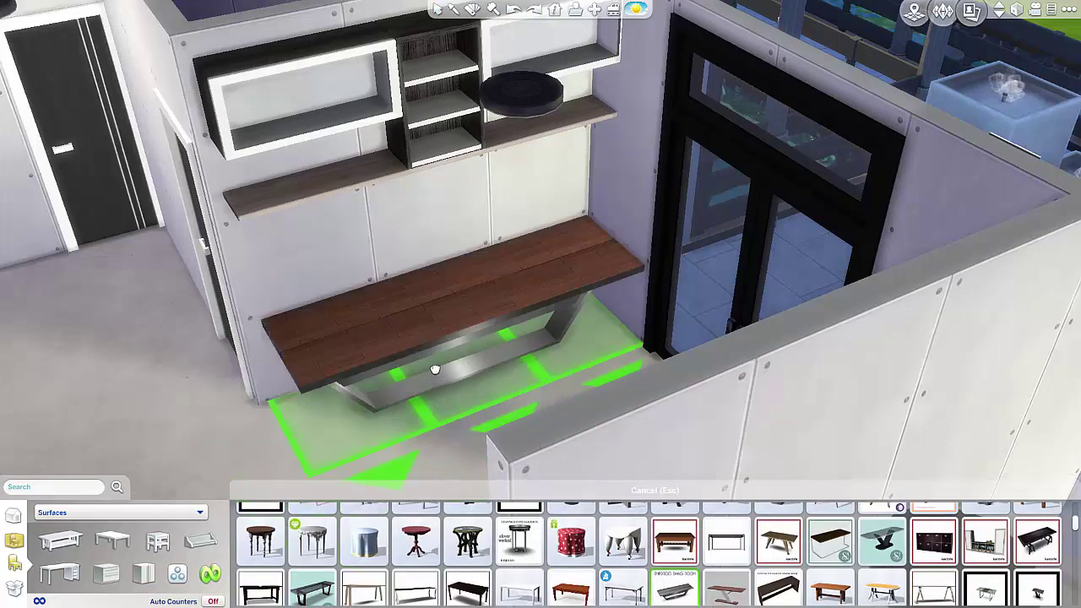
left_click(435, 369)
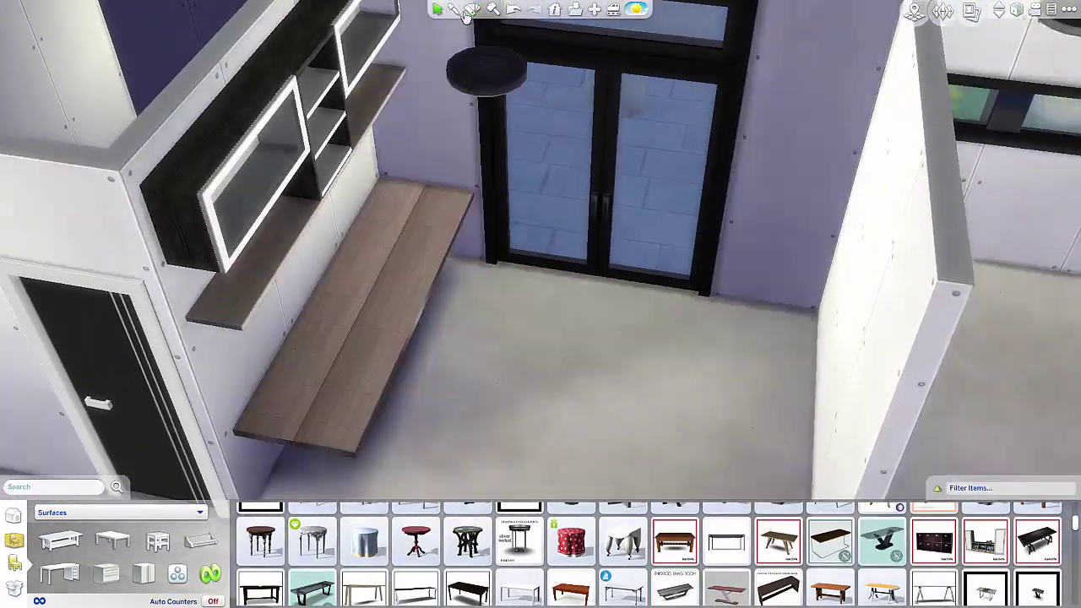
Step: Try a rotated copy of the wooden table against the opposite entry wall
left_click(458, 11)
left_click(377, 367)
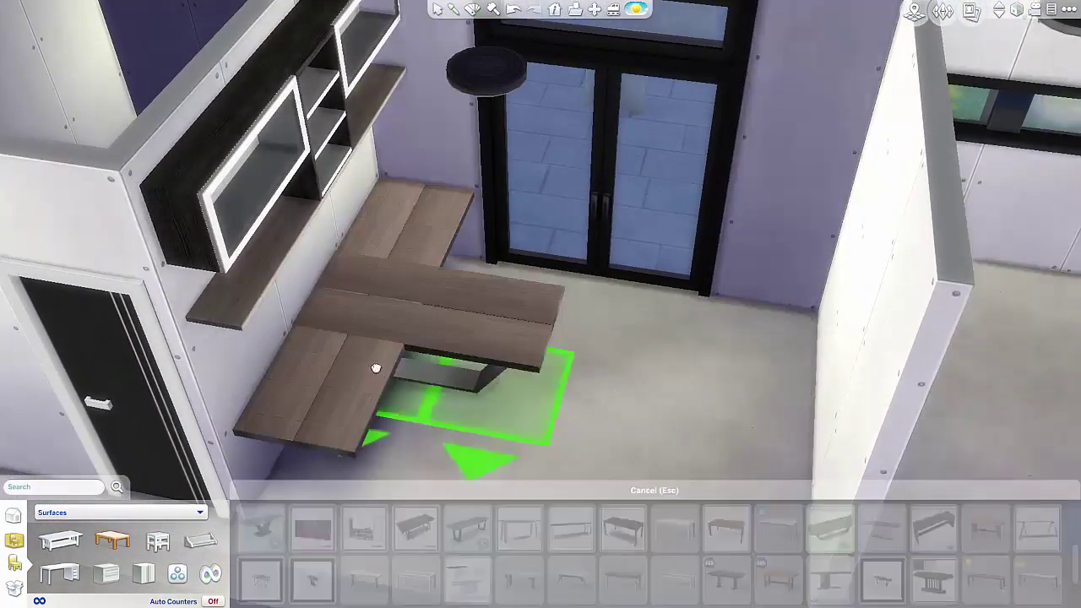
key("period")
key("period")
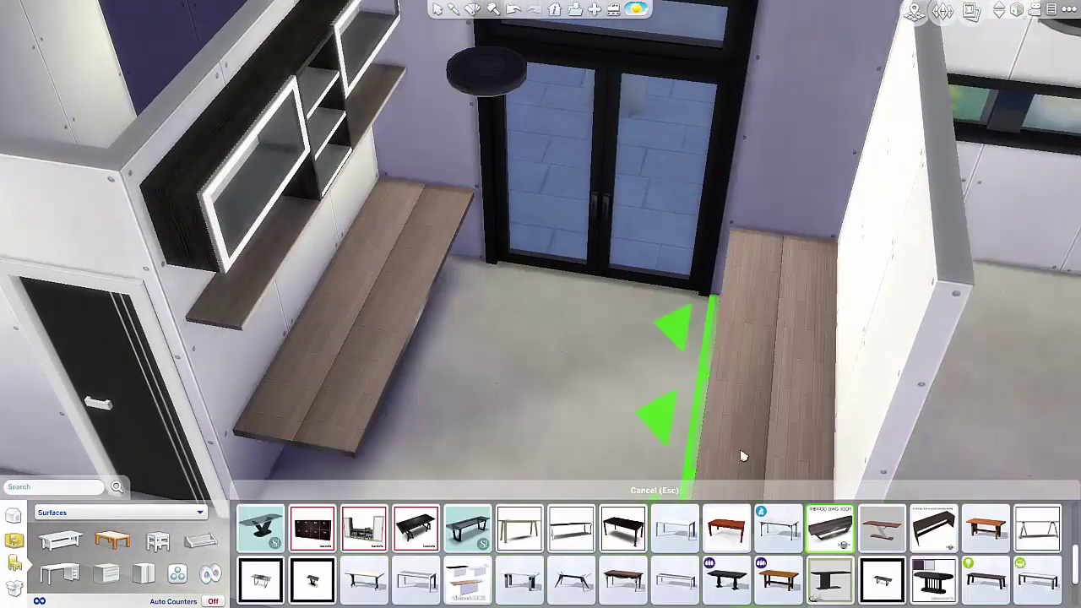
key("Escape")
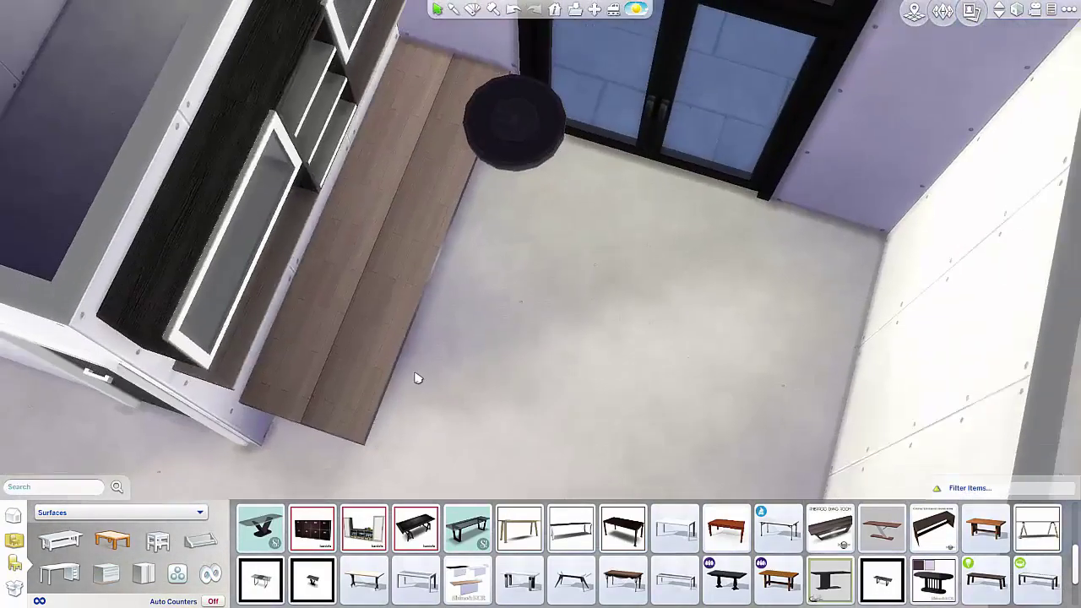
Step: Delete the round black ceiling light hanging in the entry
scroll(415, 377, "down", 3)
left_click(533, 172)
key("Delete")
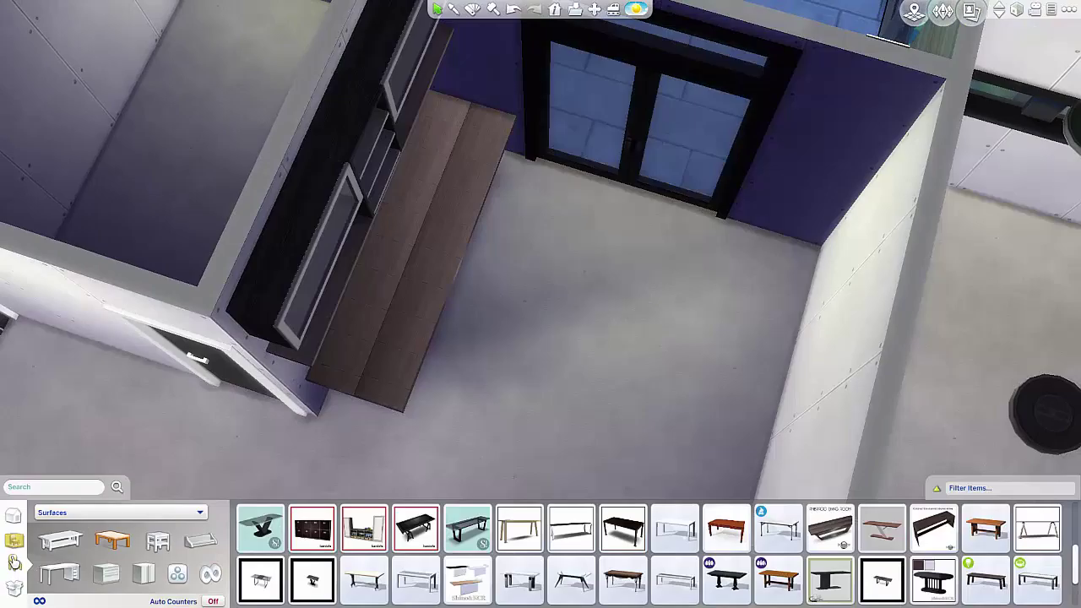
Step: Try several hanging ceiling lights in the entry, including a multi-bulb bar pendant and the sulfure metal ceiling light
left_click(89, 521)
left_click(75, 466)
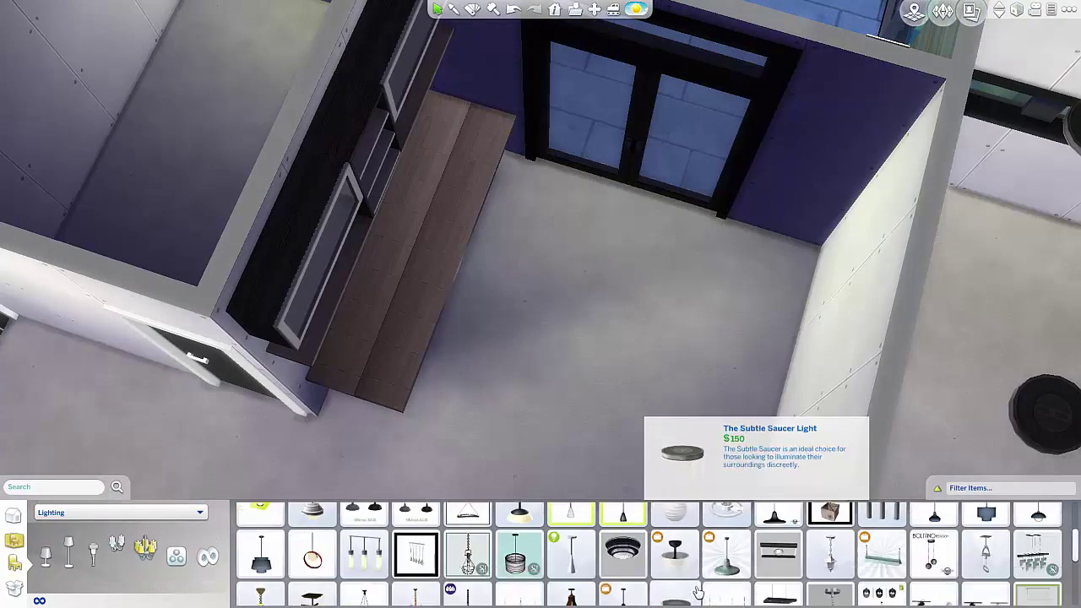
left_click(408, 576)
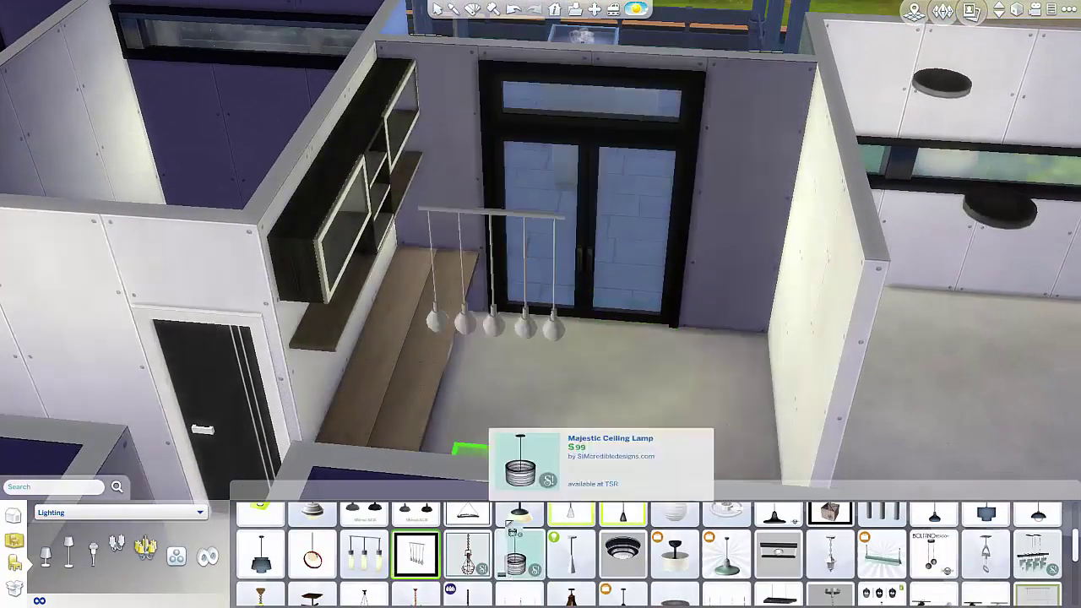
left_click(514, 541)
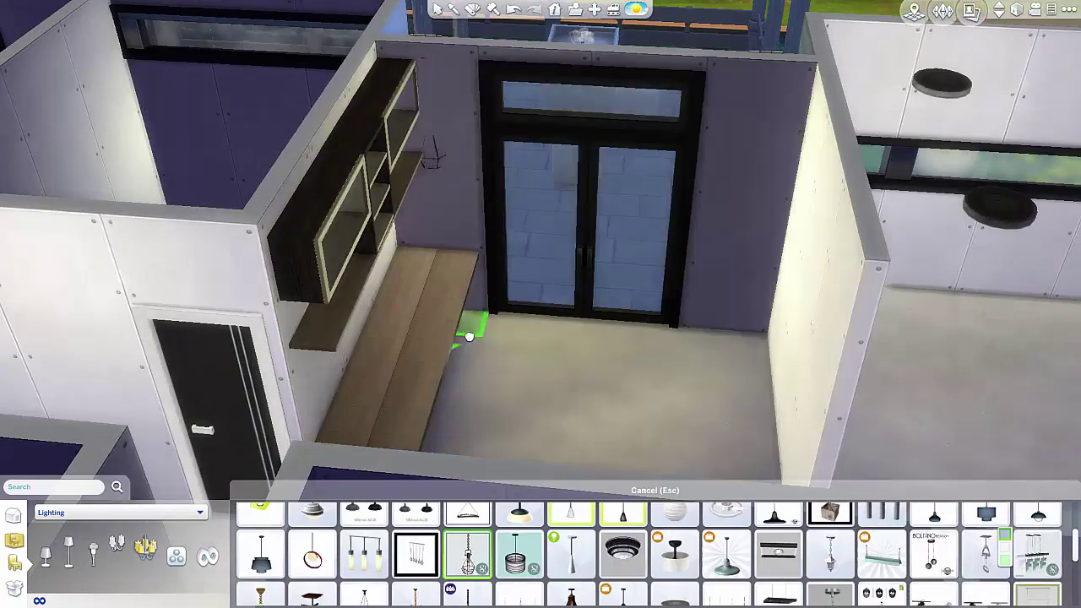
scroll(624, 570, "down", 1)
scroll(779, 570, "down", 1)
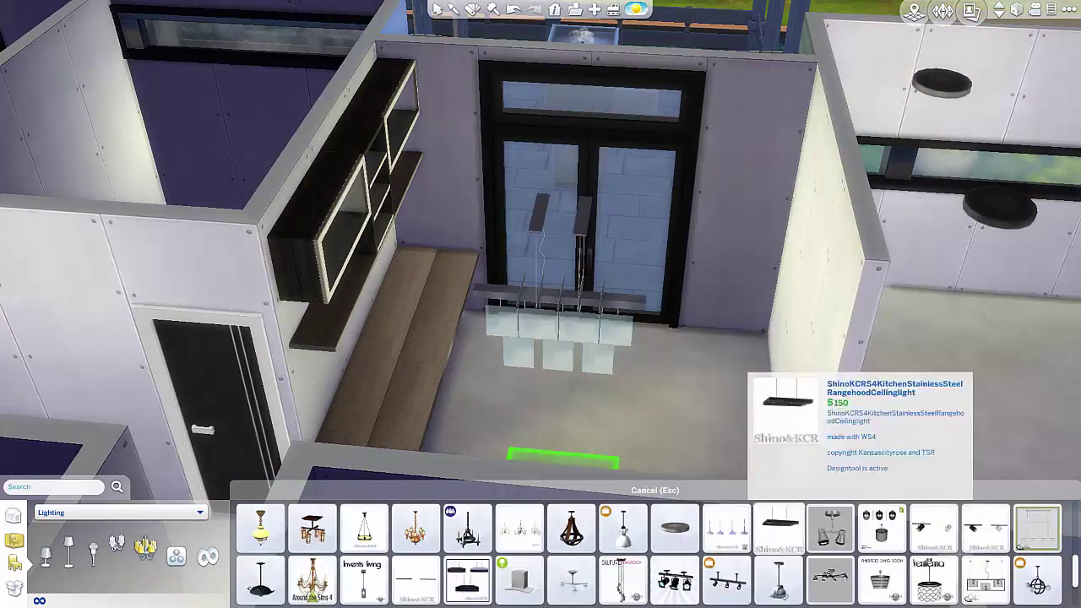
left_click(1038, 530)
left_click(565, 403)
left_click(619, 555)
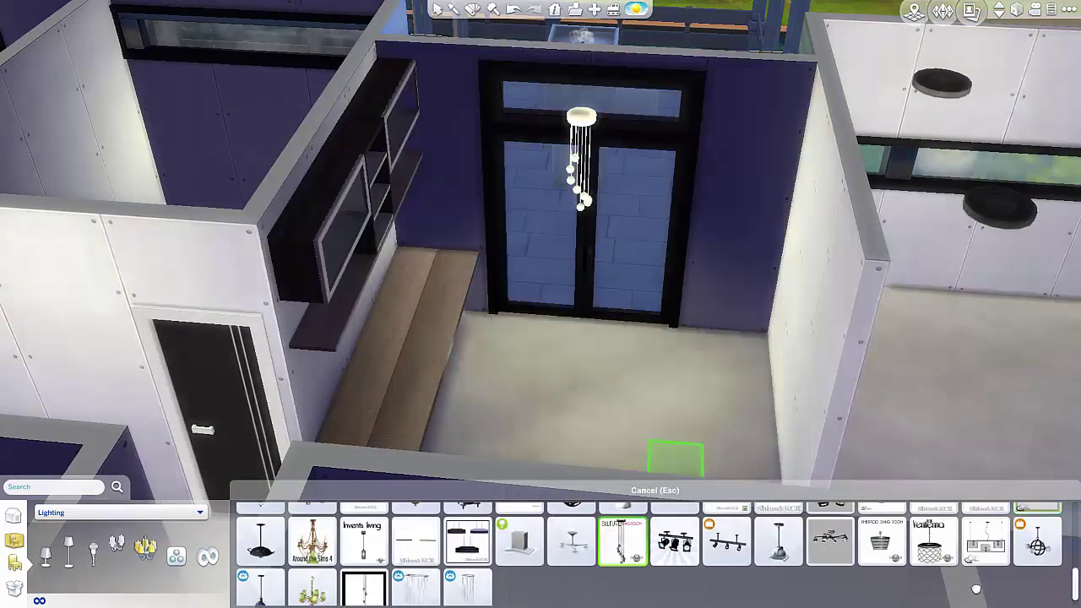
Step: Hang a square, tiered crystal chandelier in the entry in front of the double doors
left_click(936, 554)
left_click(883, 555)
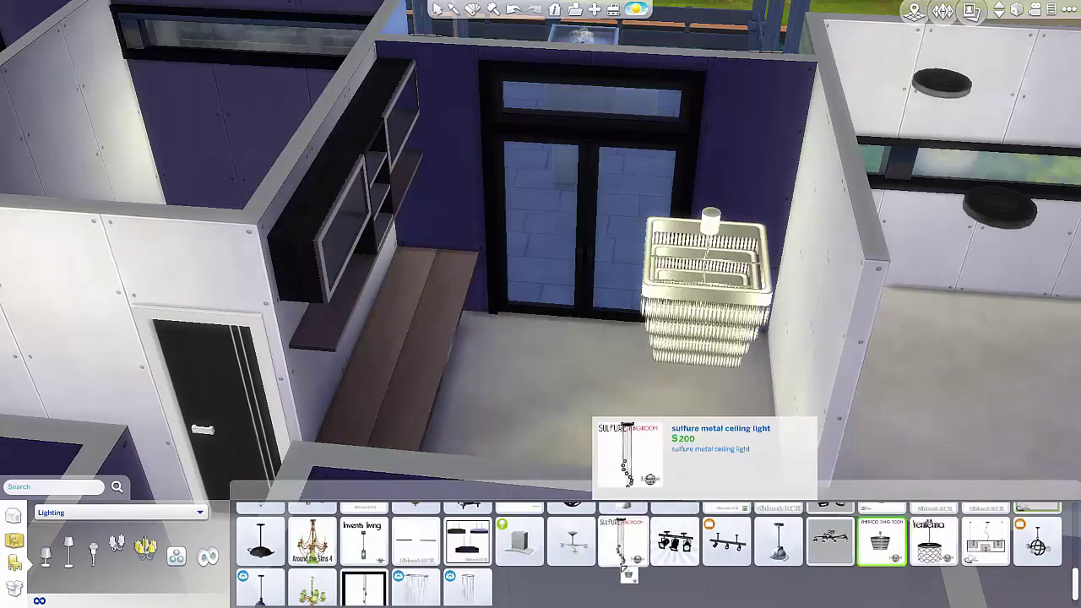
scroll(631, 573, "down", 1)
left_click_drag(586, 425, 671, 415)
left_click(587, 428)
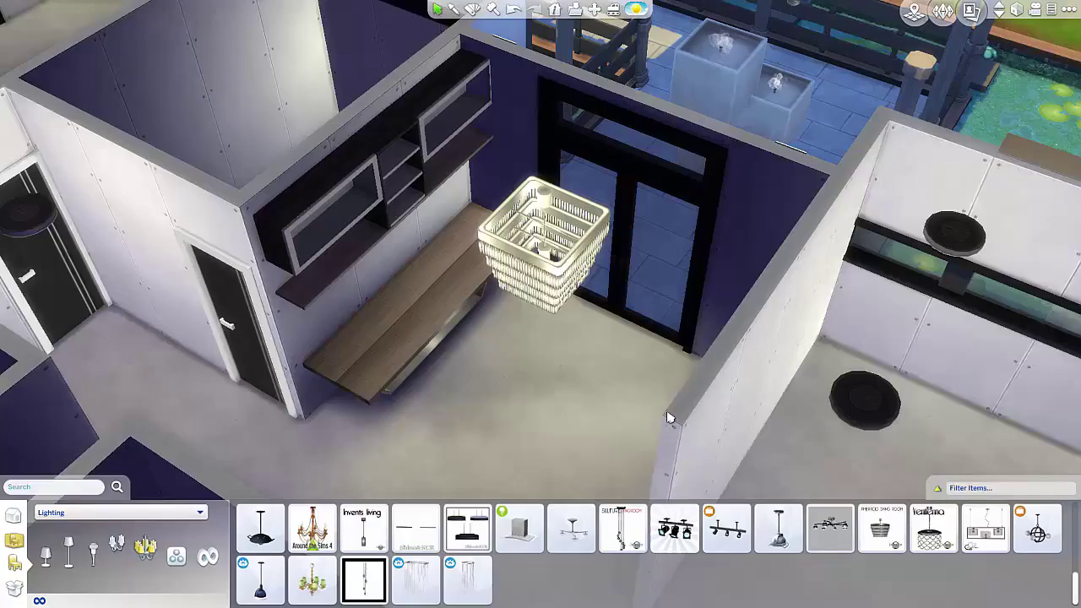
Step: Place a white cylindrical table lamp with a cut-out pattern on the end of the wooden table farthest from the double doors
scroll(671, 415, "up", 3)
left_click(46, 556)
scroll(612, 578, "down", 2)
scroll(612, 577, "down", 3)
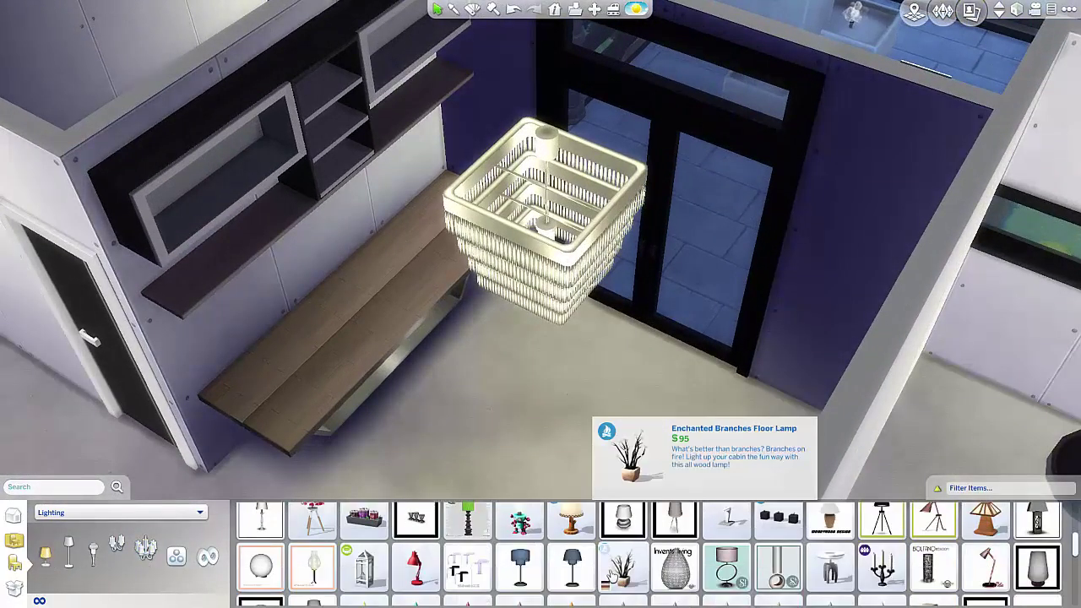
left_click(673, 567)
left_click(954, 567)
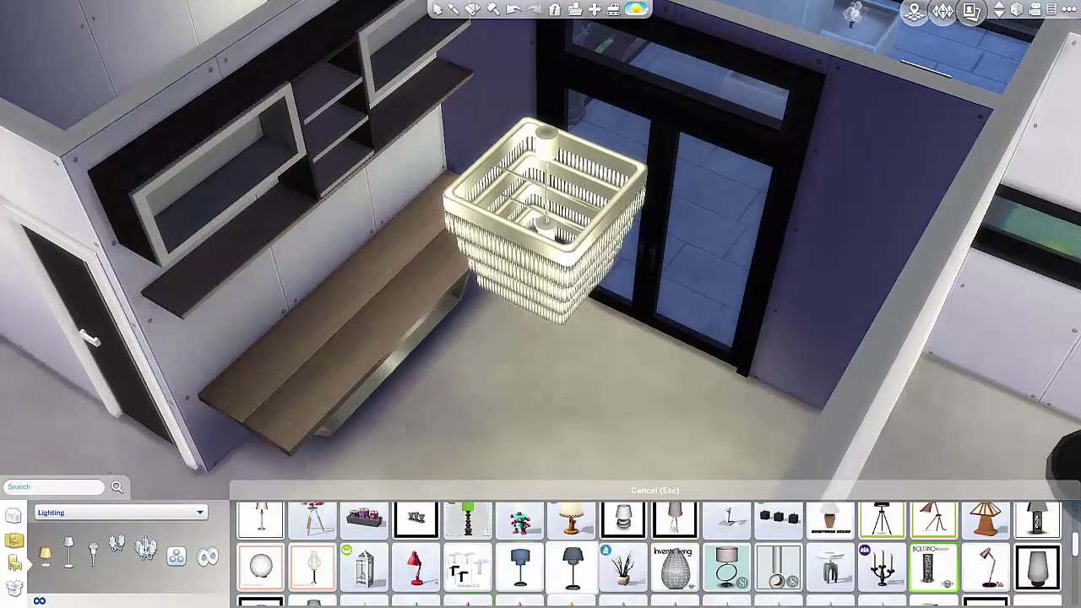
scroll(794, 566, "down", 6)
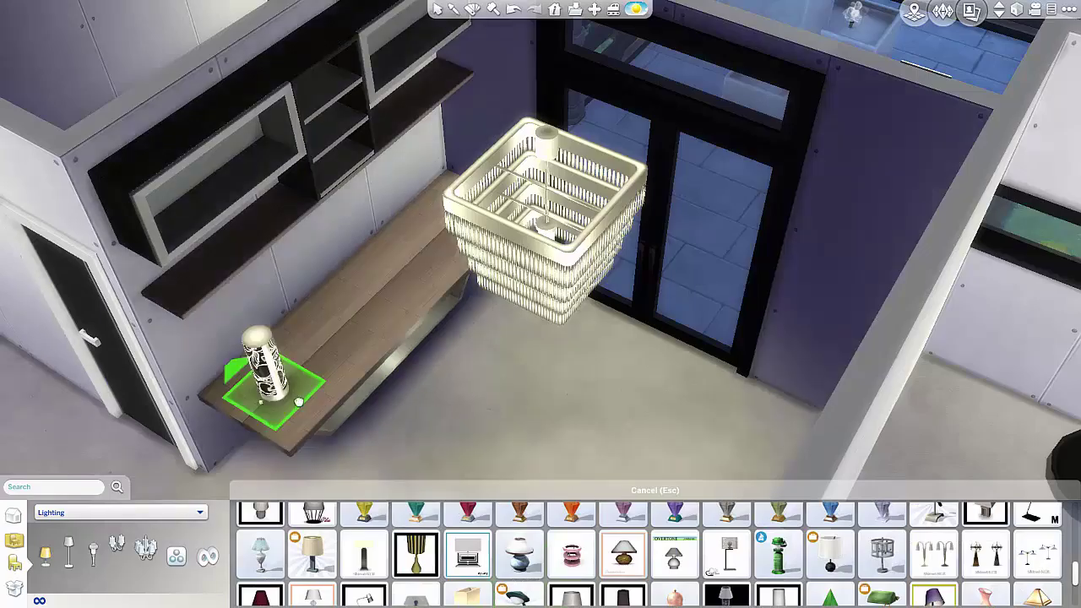
left_click(306, 392, "shift")
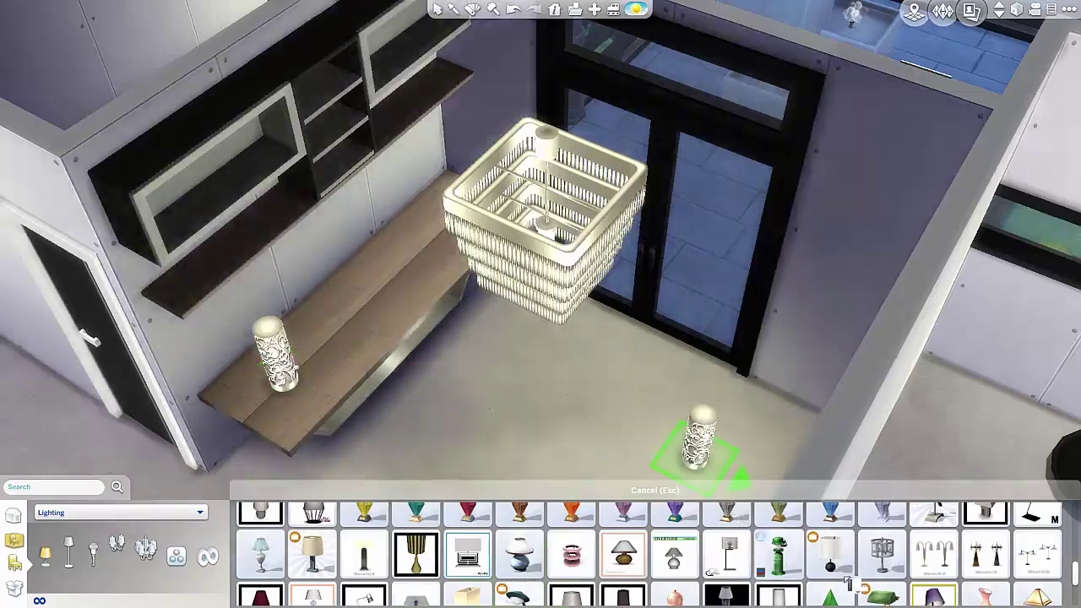
Step: Place a Campanelli Nail Polish Lamp on the end of the wooden table nearest the double doors
scroll(861, 574, "up", 3)
left_click(779, 567)
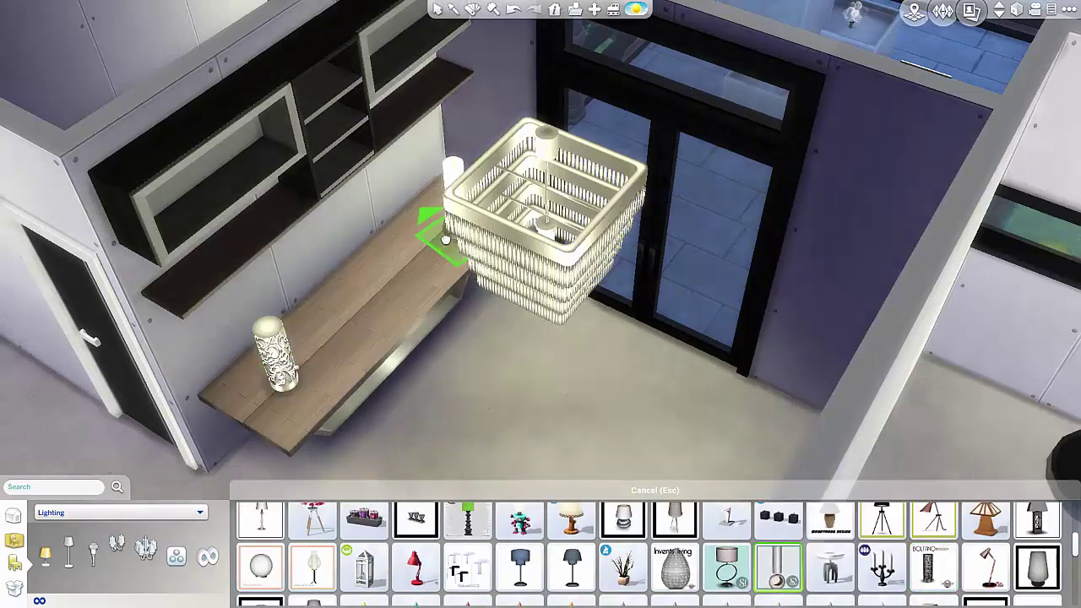
left_click(446, 240, "shift")
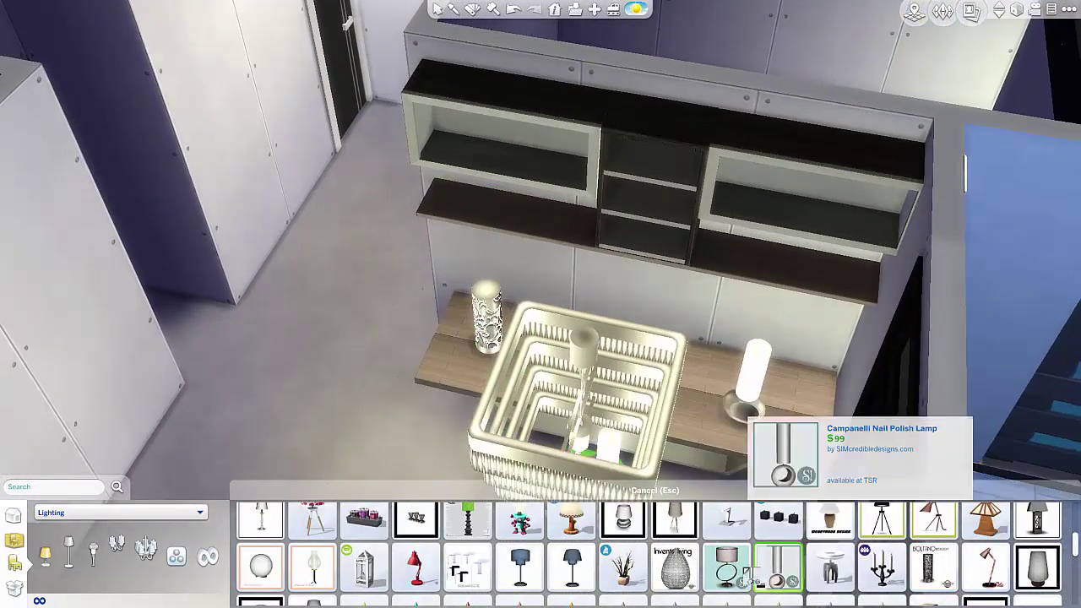
Step: Try a dark ring-shaped table lamp on the wooden table beside the Campanelli lamp
left_click(727, 569)
key("Escape")
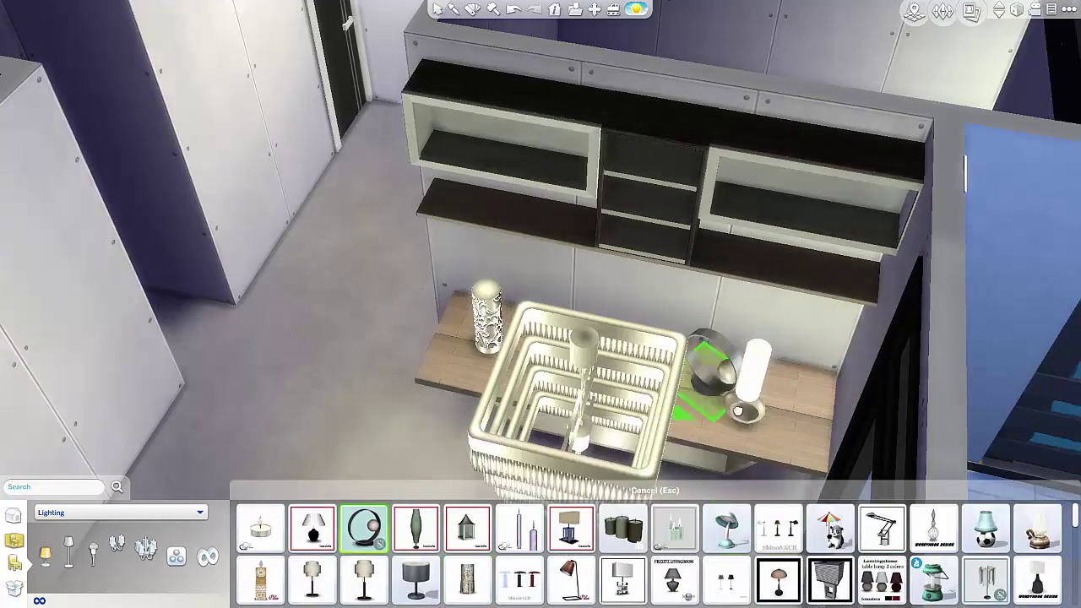
left_click(364, 528)
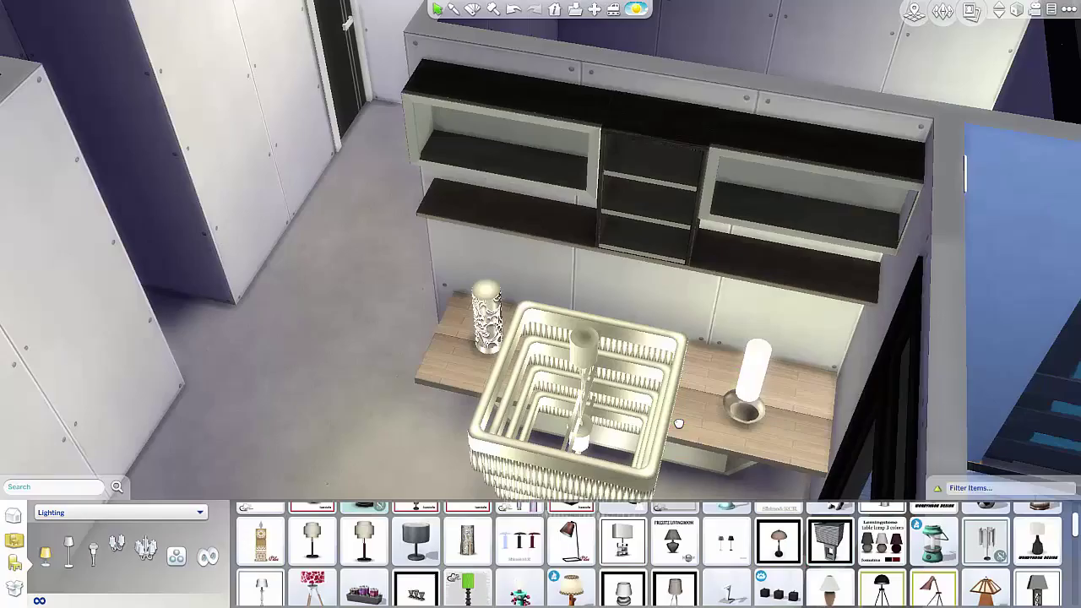
Step: Replace the patterned cylindrical lamp on the table with a second Campanelli Nail Polish Lamp
key("Escape")
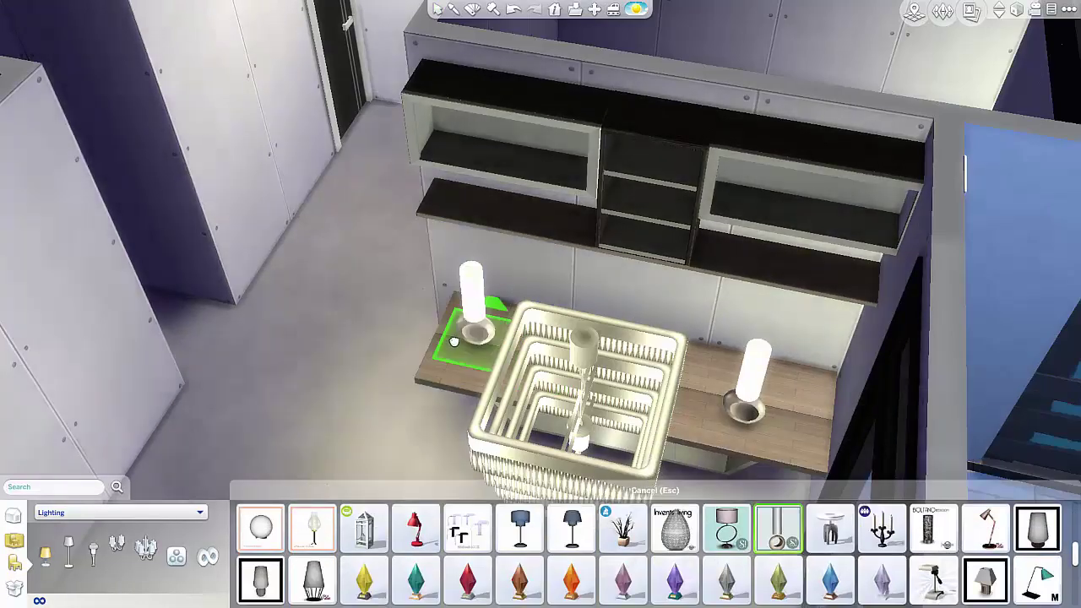
left_click(796, 401)
left_click_drag(719, 427, 498, 455)
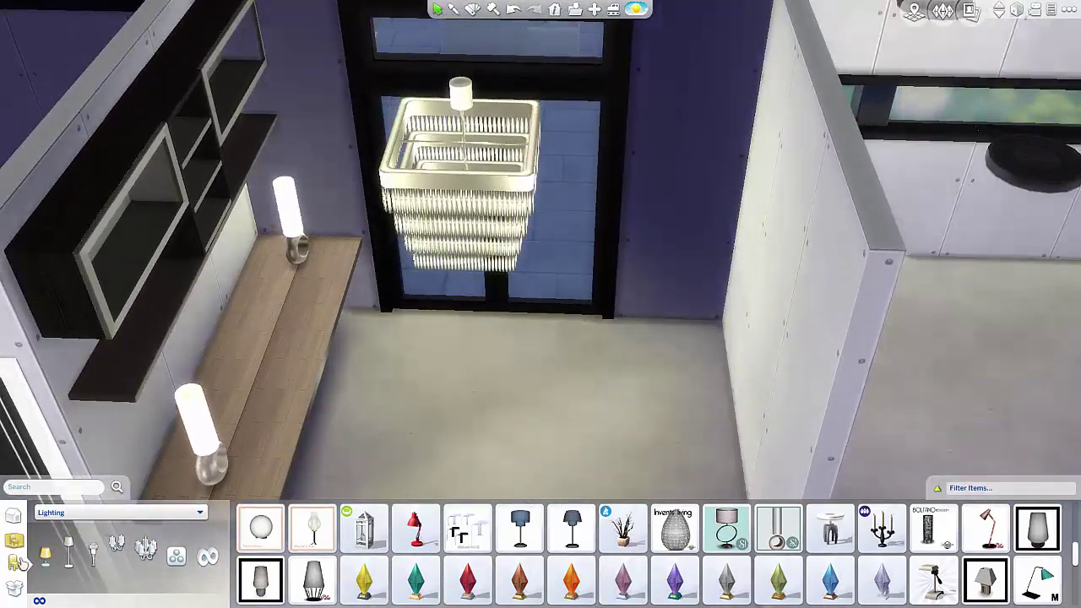
Step: Place a small dark wooden crate from the decorations on the table between the two lamps
left_click(118, 513)
left_click(61, 427)
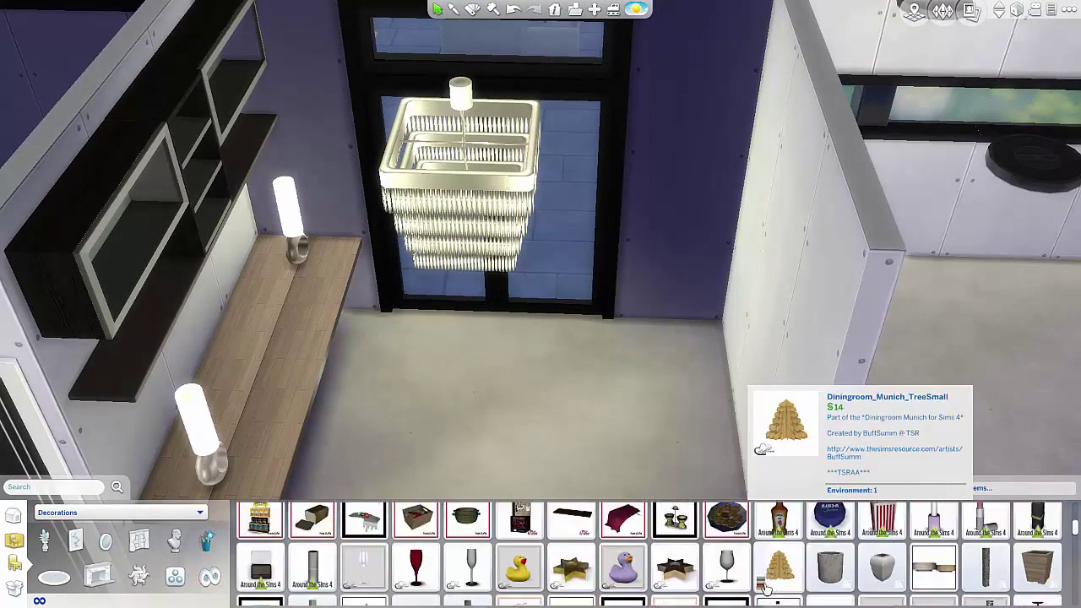
scroll(765, 592, "down", 3)
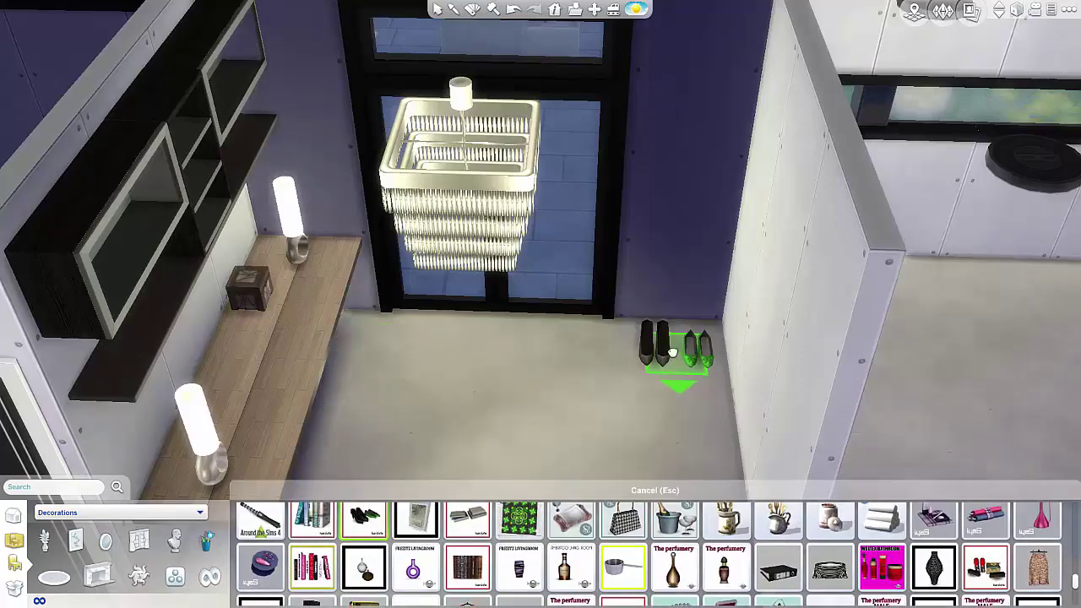
Step: Place a Men's Shoe Rack and a Women's Shoe Rack by the white partition wall opposite the table
left_click_drag(706, 343, 592, 369)
left_click(704, 381)
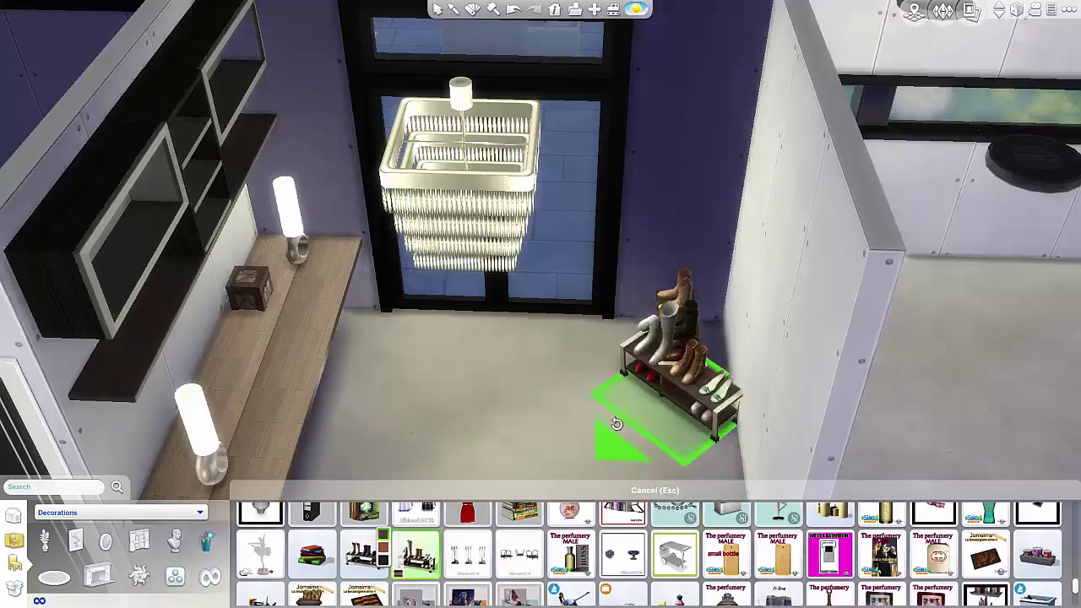
left_click(696, 459)
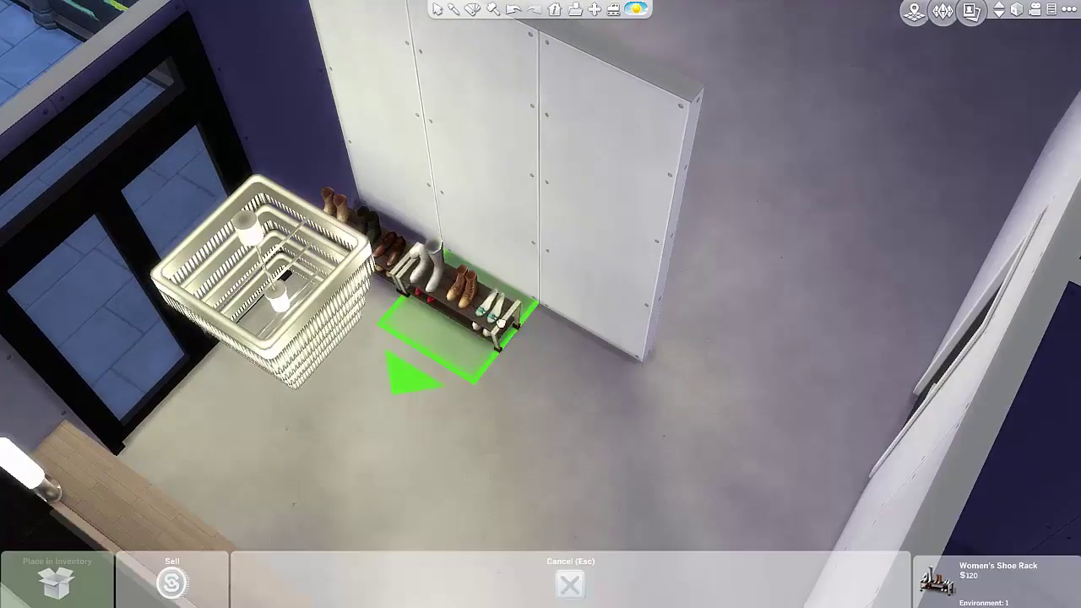
Step: Line up the two shoe racks end to end, flush against the white partition wall
left_click(558, 332)
left_click(397, 257)
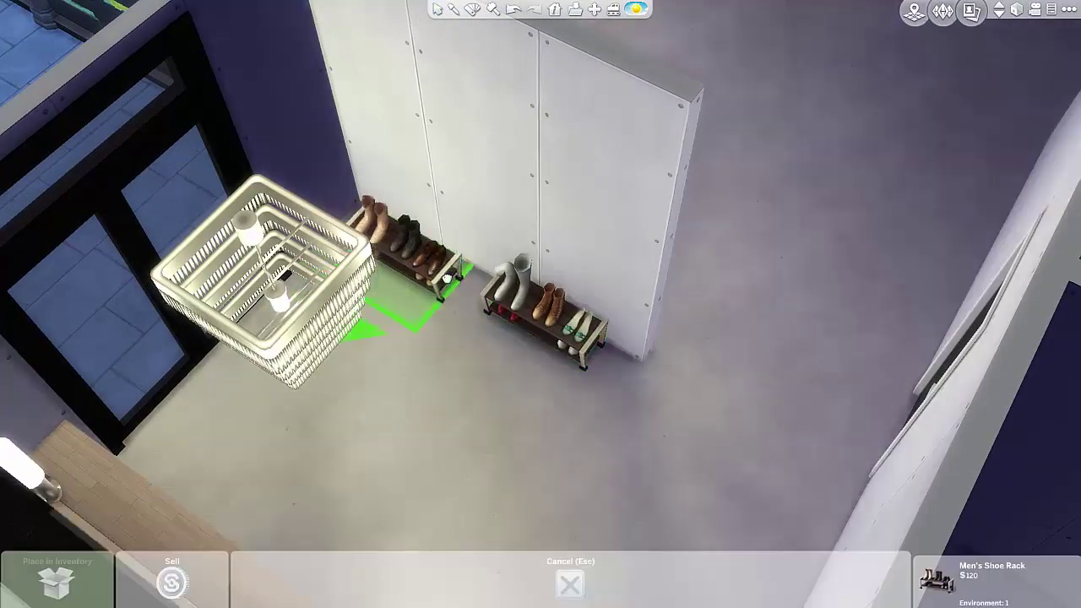
left_click(472, 281)
left_click_drag(472, 281, 529, 350)
left_click(439, 345)
left_click(437, 342)
scroll(529, 349, "up", 3)
left_click(370, 449)
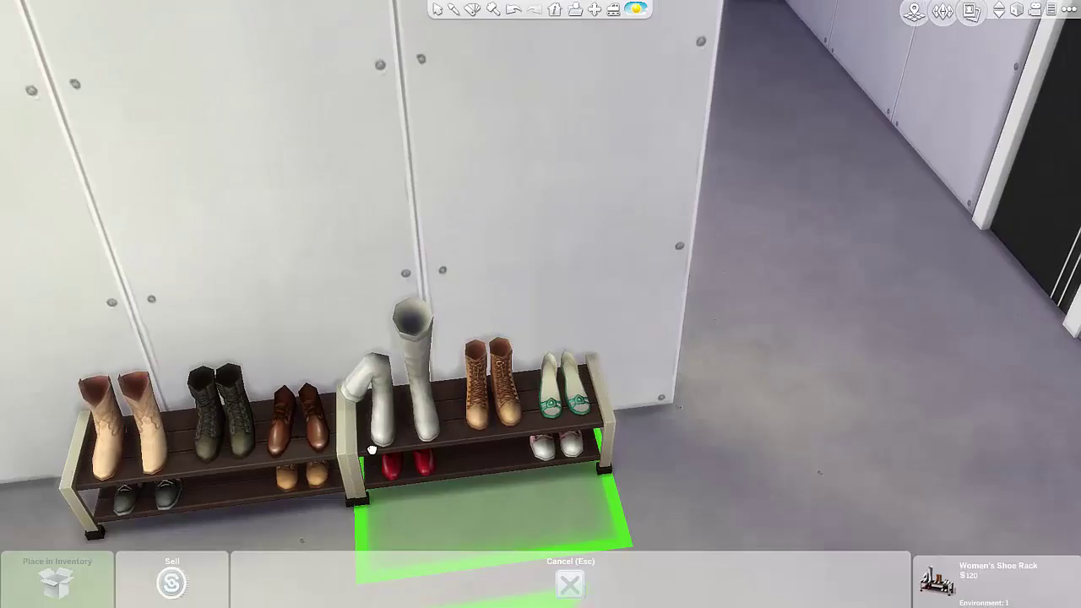
left_click(372, 449)
left_click_drag(372, 449, 379, 333)
Step: Try several rugs on the entry floor, including a circle-patterned rug, a patchwork rug and a round green rug
scroll(379, 333, "down", 3)
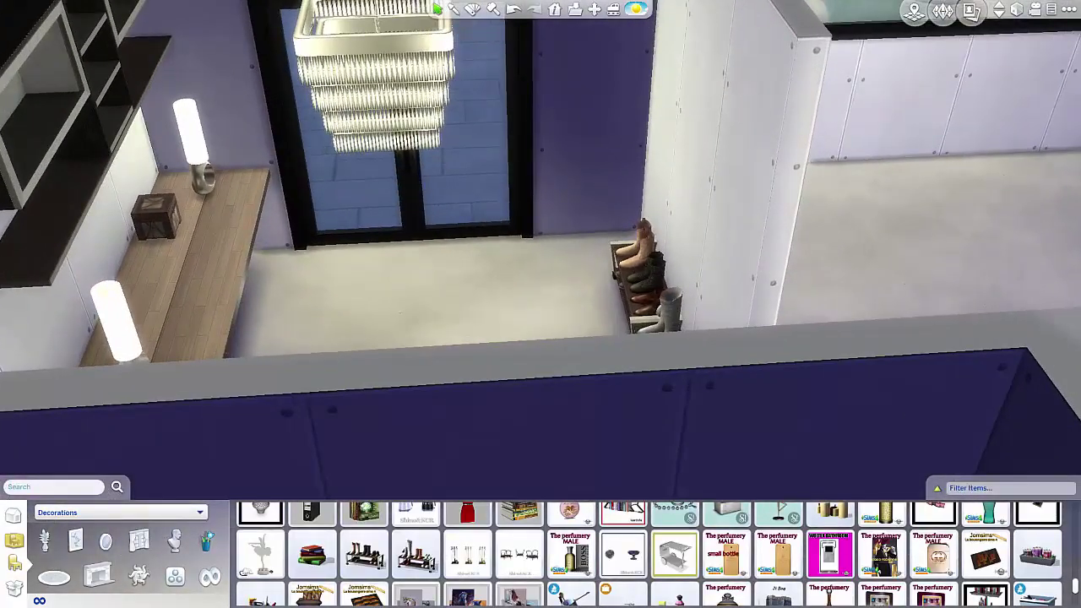
scroll(712, 534, "down", 3)
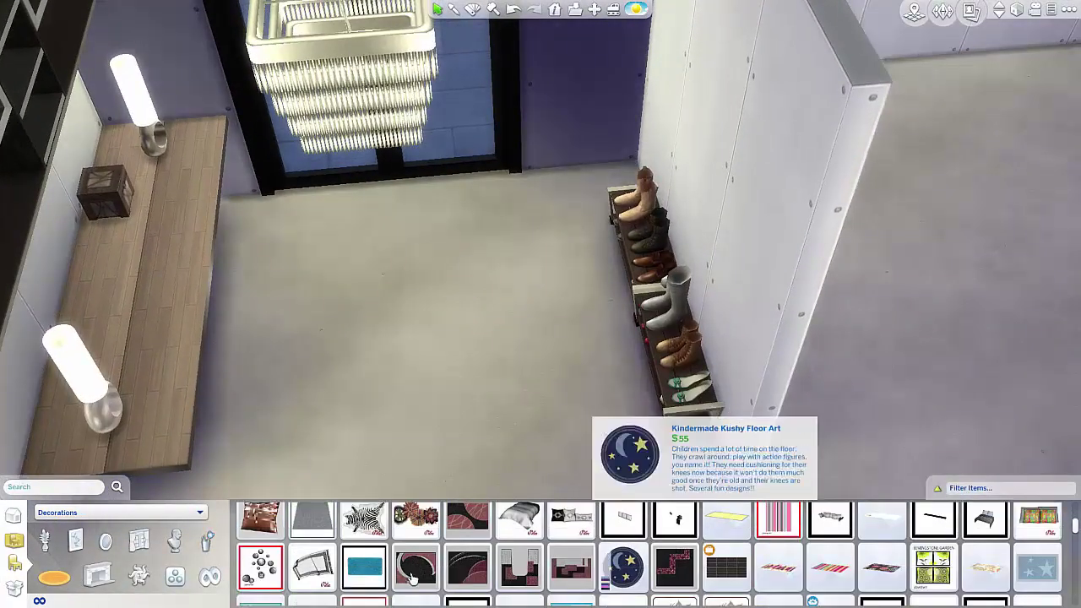
left_click(416, 566)
scroll(858, 575, "down", 5)
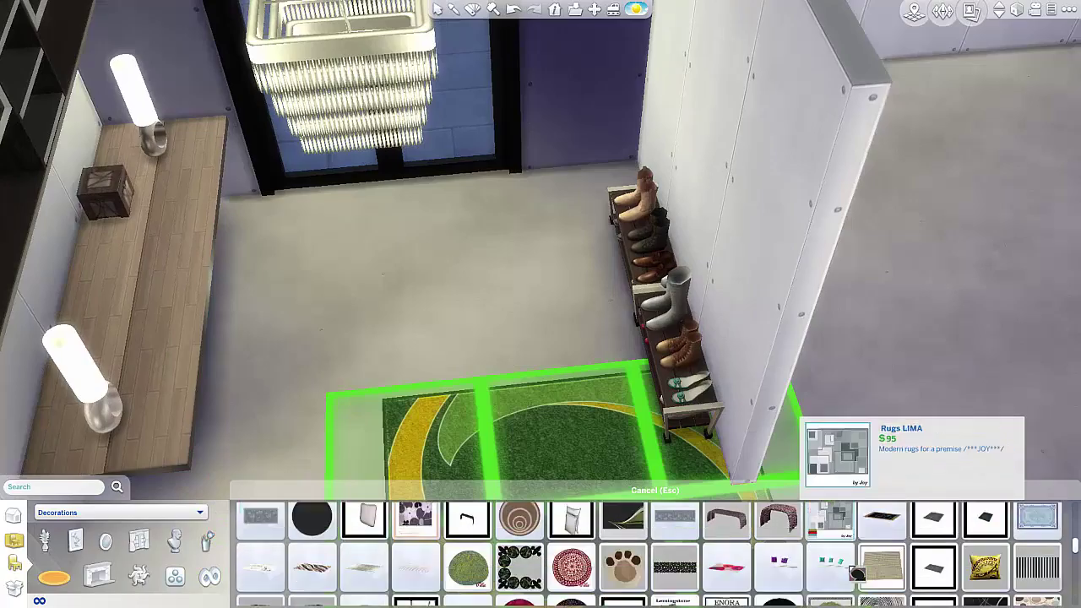
left_click(1038, 580)
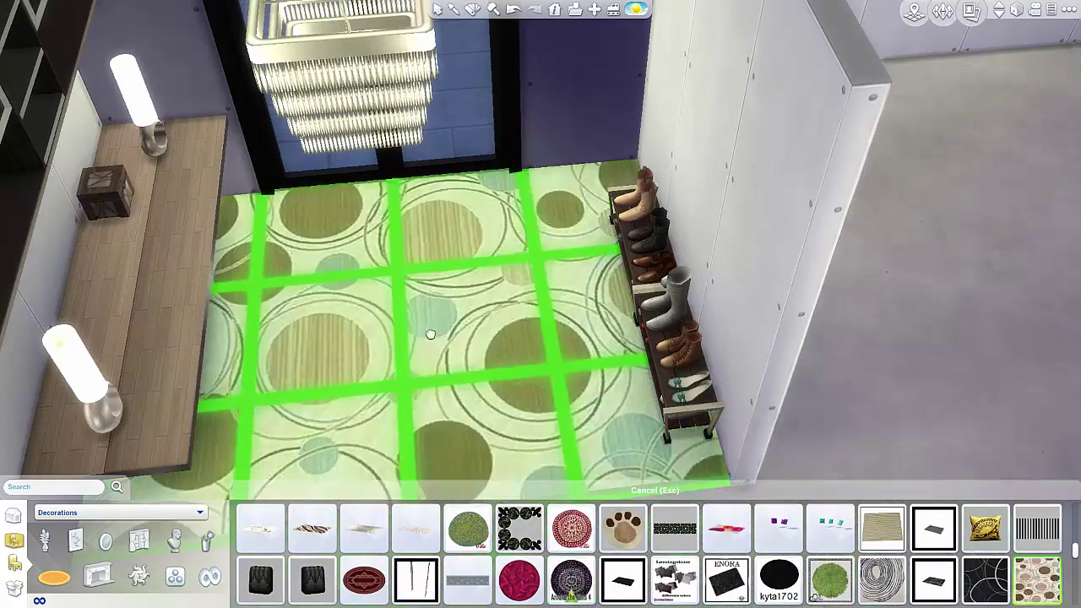
scroll(882, 554, "down", 1)
left_click(883, 543)
scroll(676, 558, "down", 4)
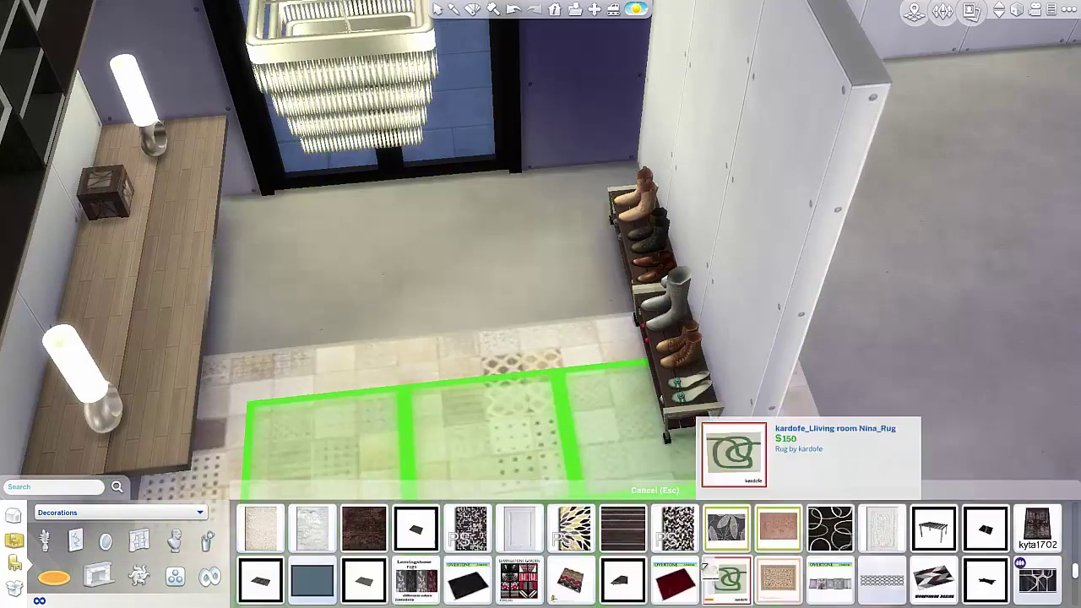
scroll(676, 562, "down", 6)
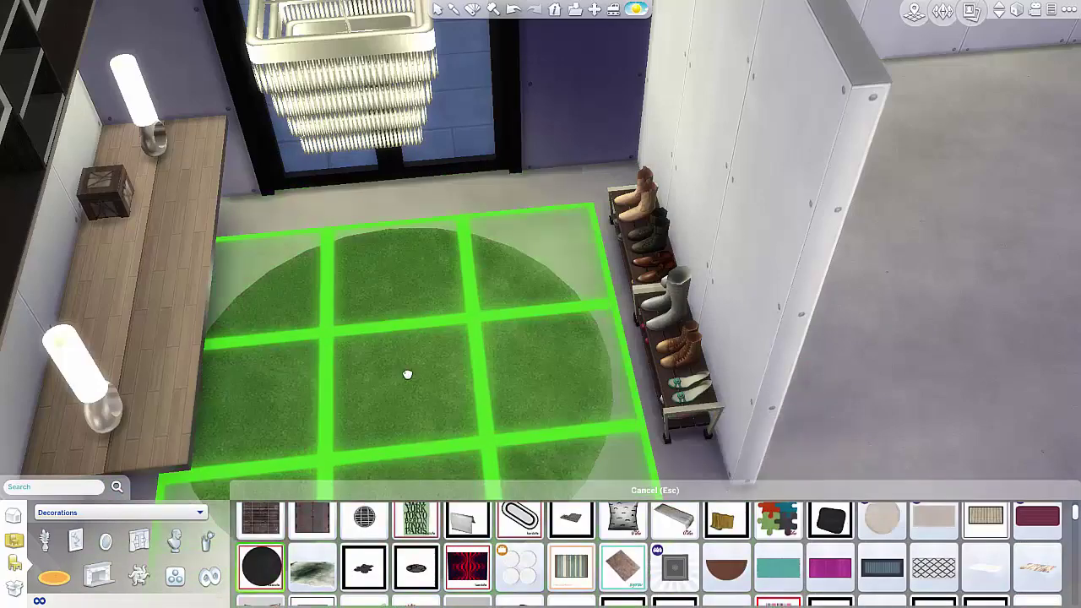
key("Escape")
Step: Lay a large round brown rug on the entry floor between the wooden table and the shoe racks
scroll(668, 575, "down", 4)
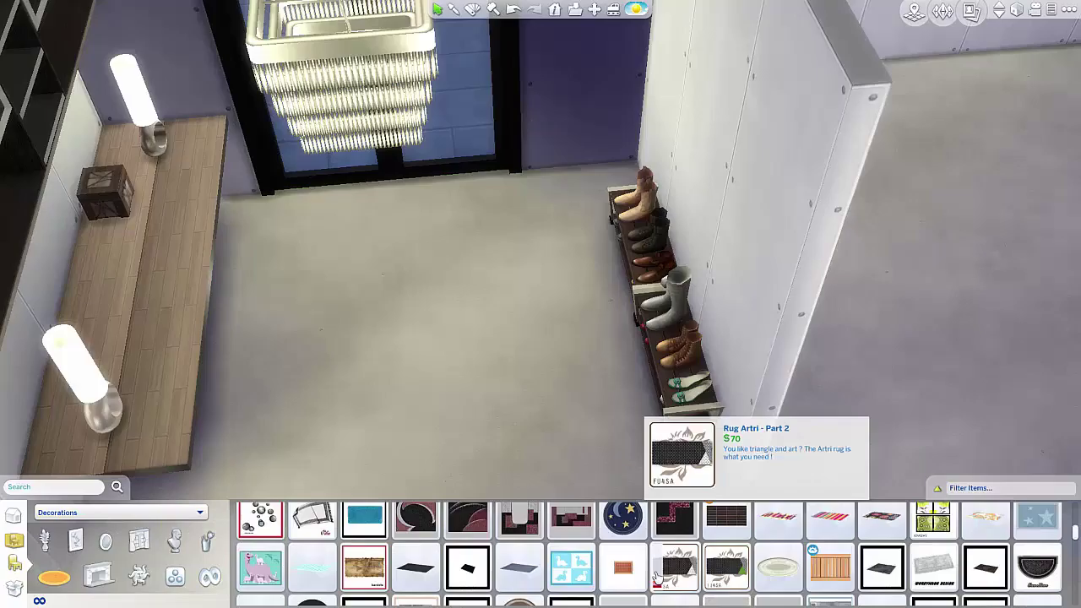
left_click(572, 554)
left_click(572, 567)
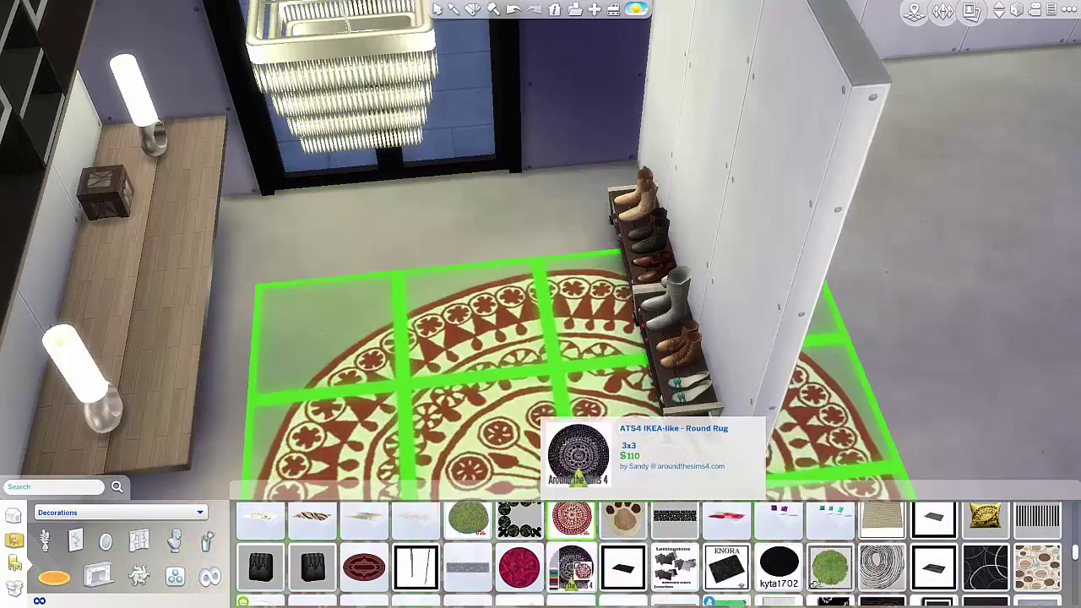
left_click(426, 342)
scroll(499, 321, "down", 3)
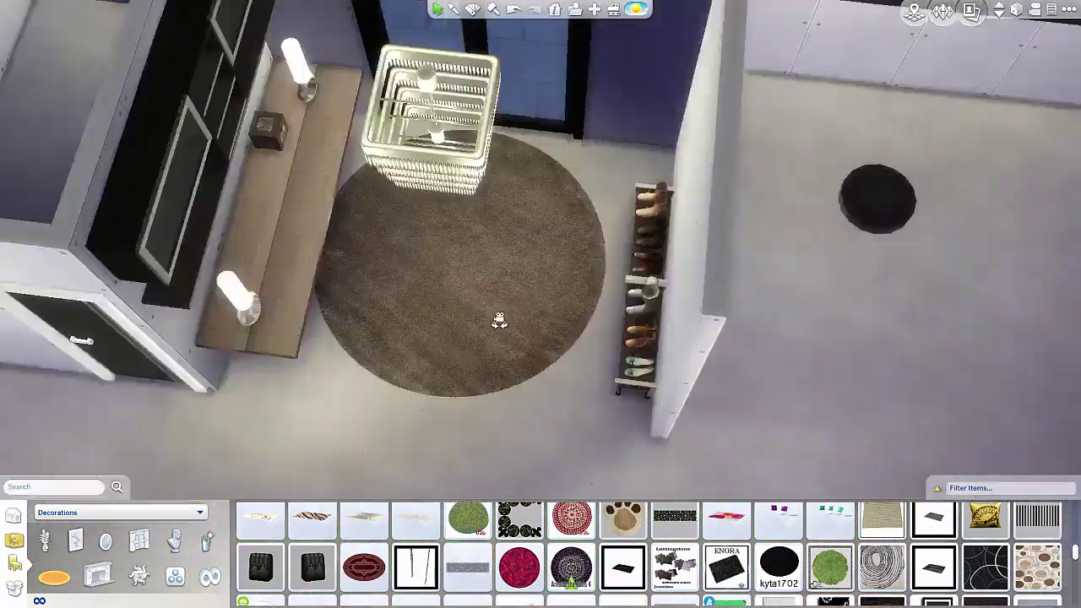
Step: Try a terracotta square tile flooring on the entry and the adjoining room
left_click(13, 515)
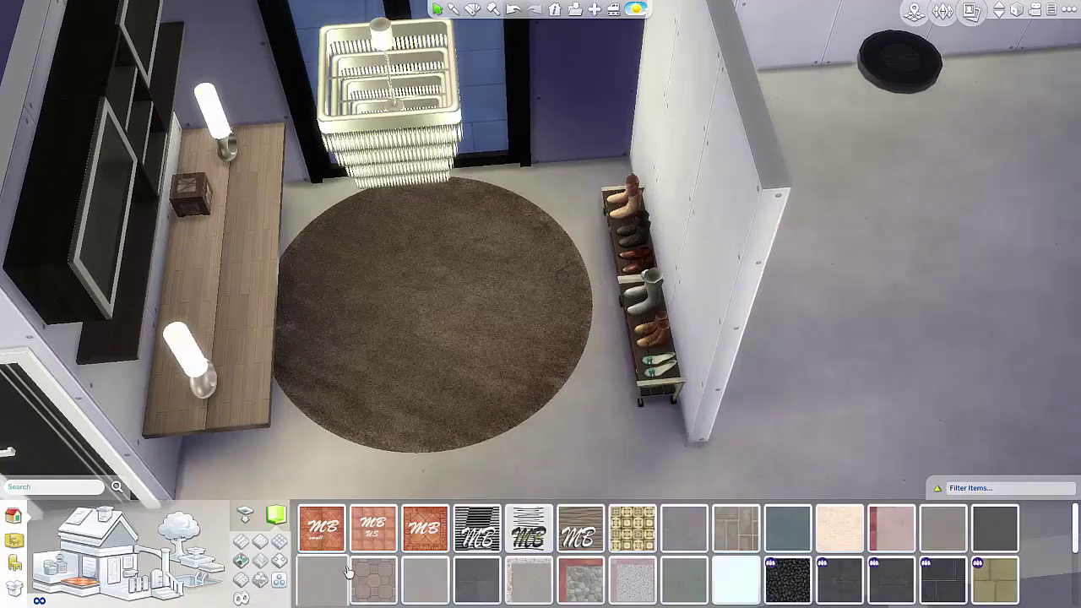
scroll(761, 566, "down", 10)
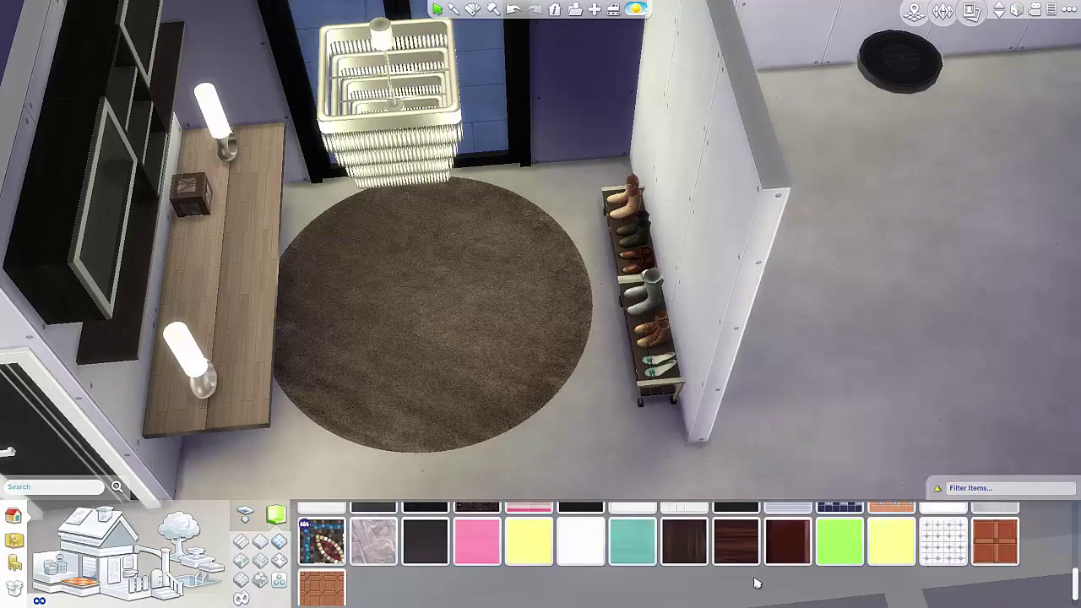
scroll(439, 563, "up", 10)
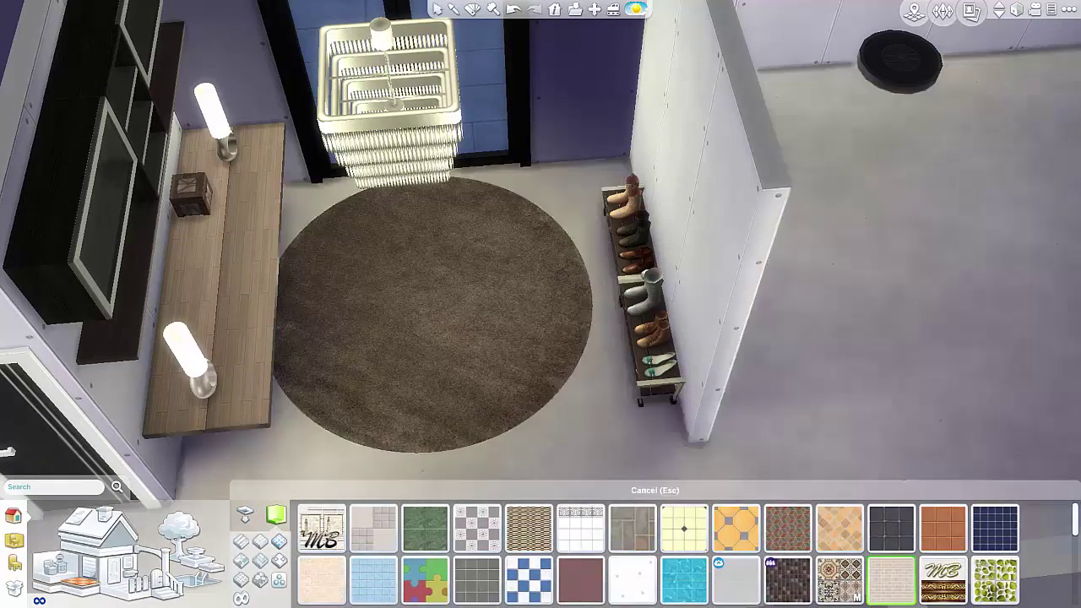
scroll(735, 557, "down", 4)
left_click(994, 521)
scroll(676, 549, "down", 2)
left_click(685, 541)
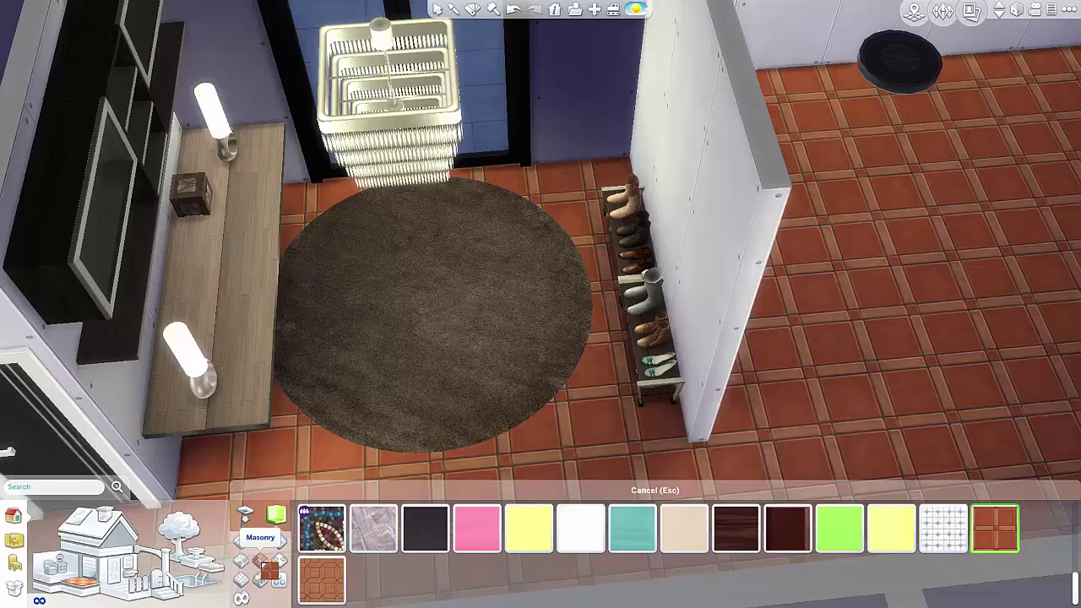
Step: Try white mixed-size tiles, Piastrella Pomposa Picchiettata tiles and a patterned patchwork tile across the whole floor
left_click(279, 543)
left_click(372, 525)
left_click(526, 372)
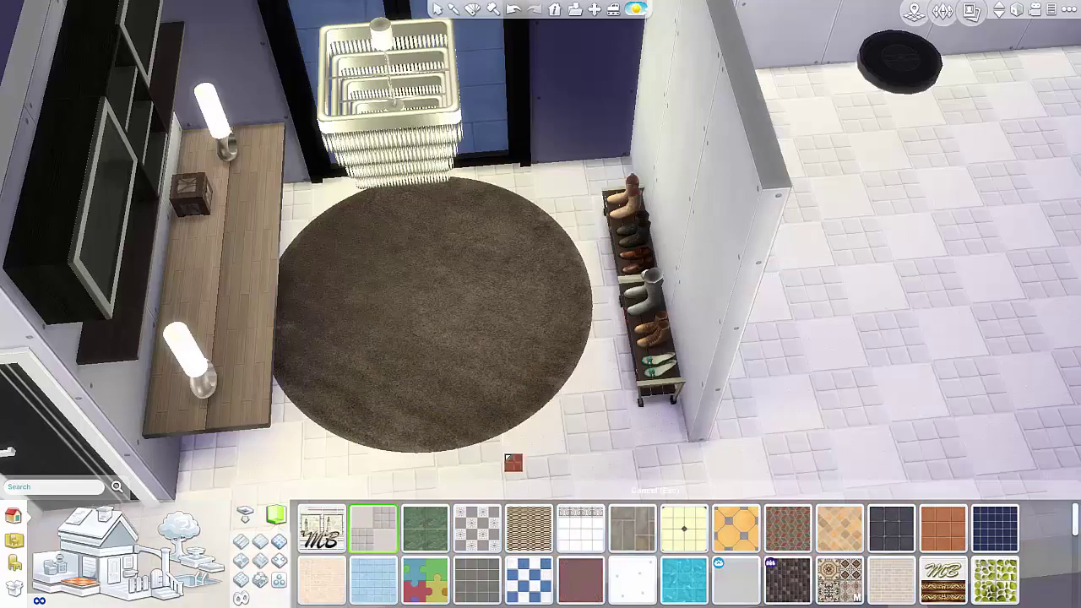
left_click(343, 522)
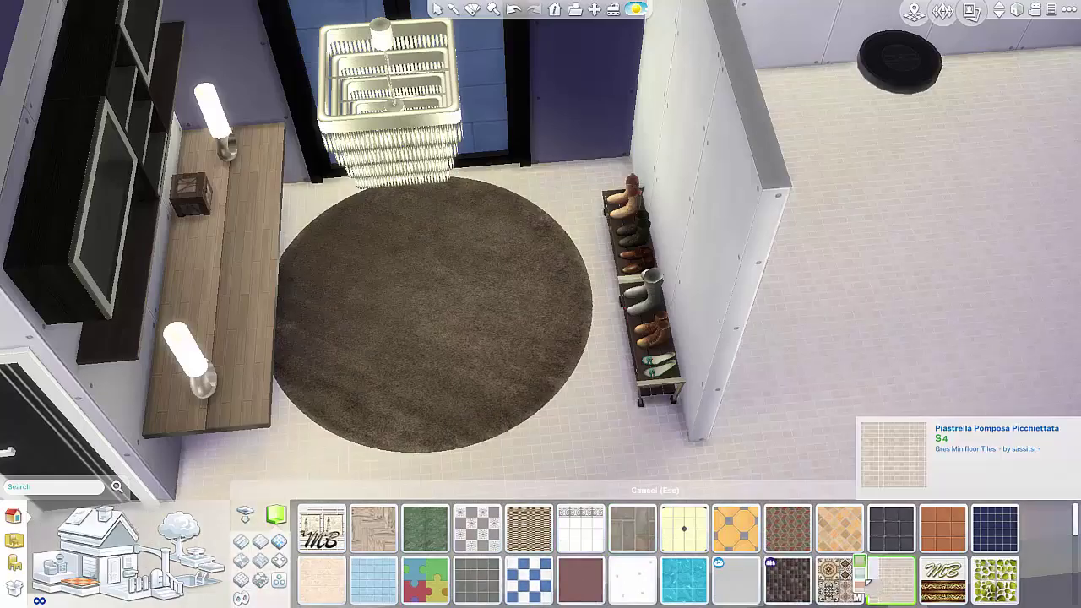
left_click(836, 576)
Step: Try a dark brown wood-look tile flooring across the entry and the adjoining room
scroll(735, 557, "down", 5)
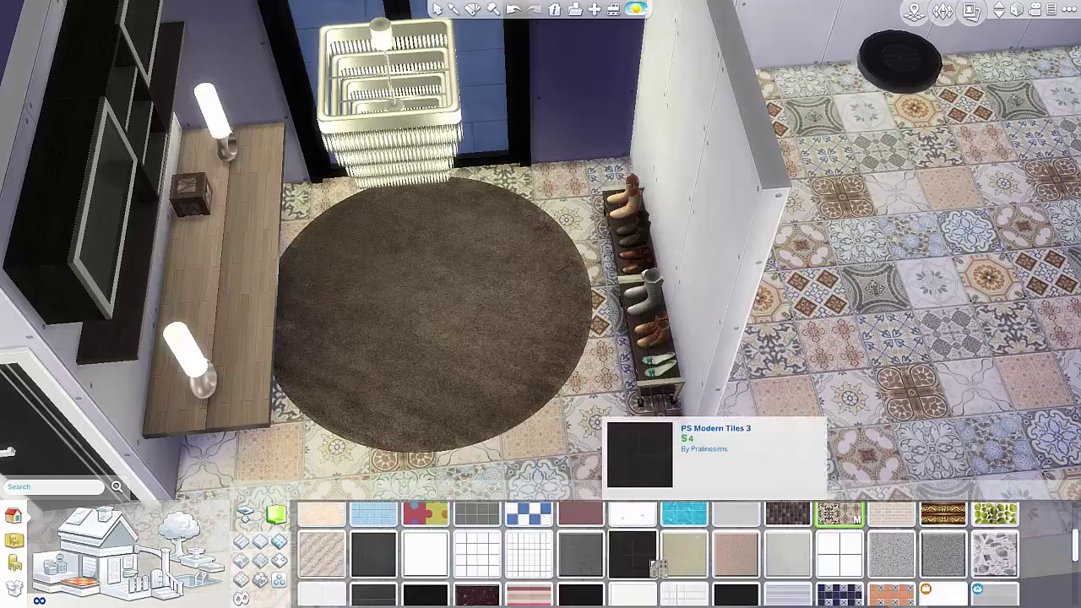
scroll(584, 553, "down", 2)
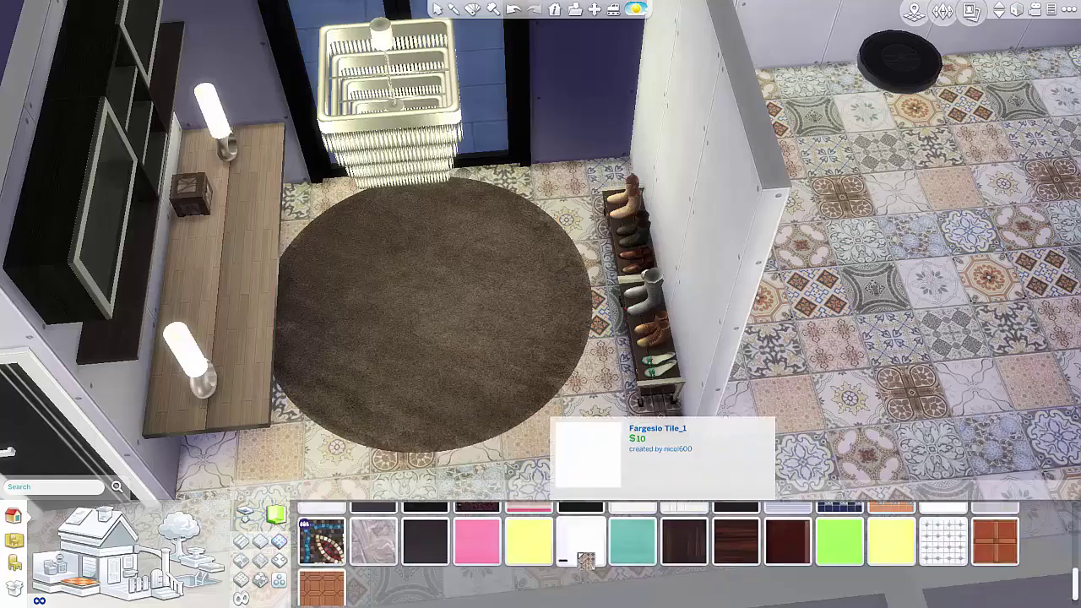
left_click(437, 551)
left_click(684, 546)
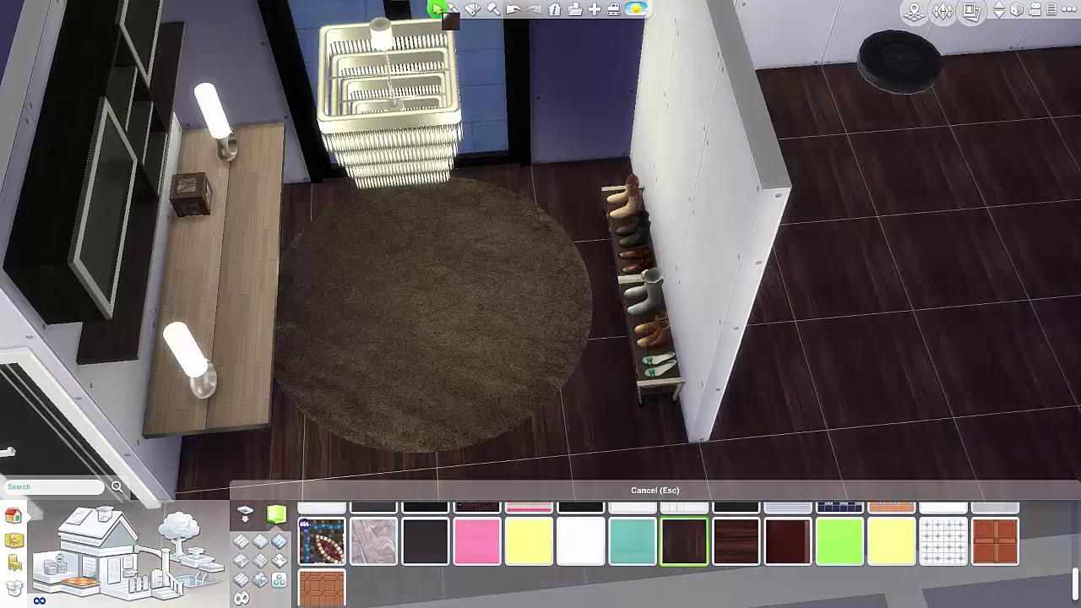
Step: Try other colours on the round entry rug, including red, and settle on plain beige
left_click(454, 9)
left_click(478, 307)
left_click(472, 9)
left_click(428, 301)
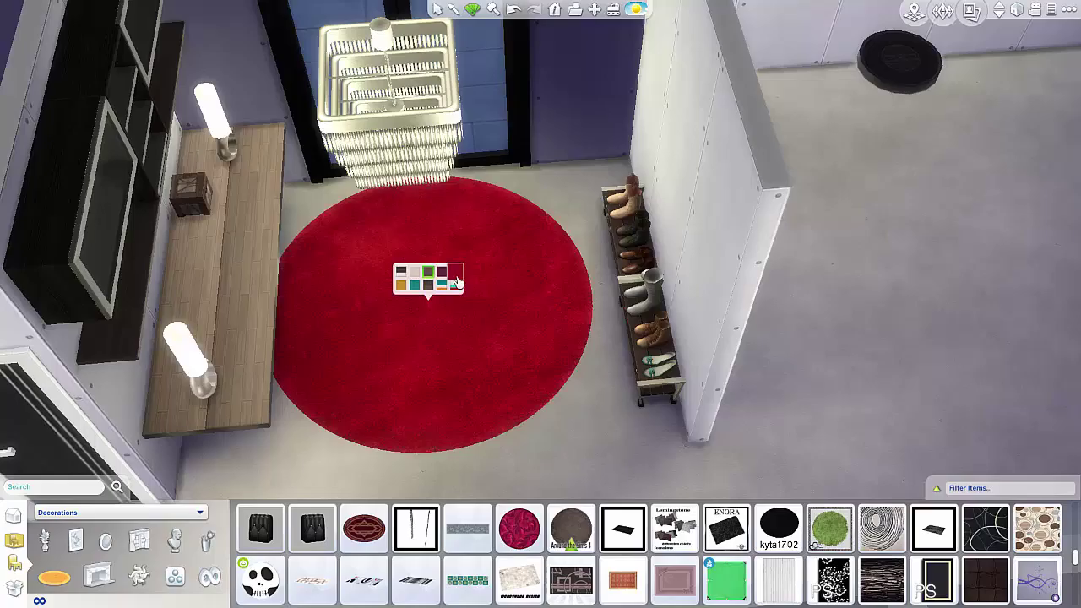
left_click(442, 285)
left_click(400, 285)
left_click(414, 273)
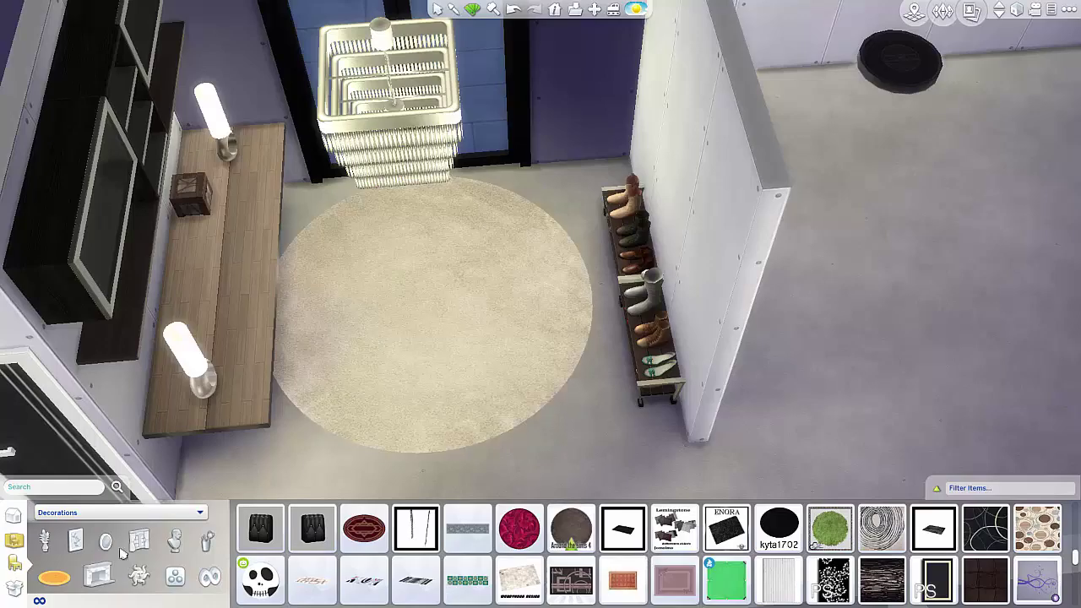
Step: Try a black square tile and a black plank flooring around the beige rug
left_click(13, 515)
left_click(81, 581)
scroll(787, 585, "down", 10)
left_click(425, 583)
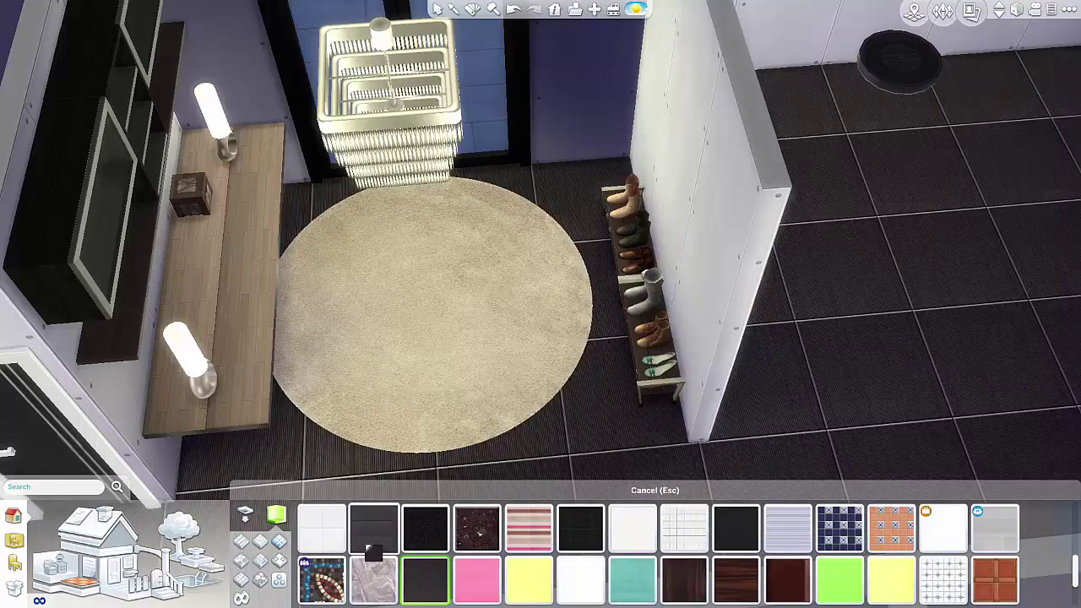
left_click(372, 549)
Step: Try several wood floorings across the whole room, including orange knotty planks
left_click(241, 542)
scroll(634, 554, "down", 3)
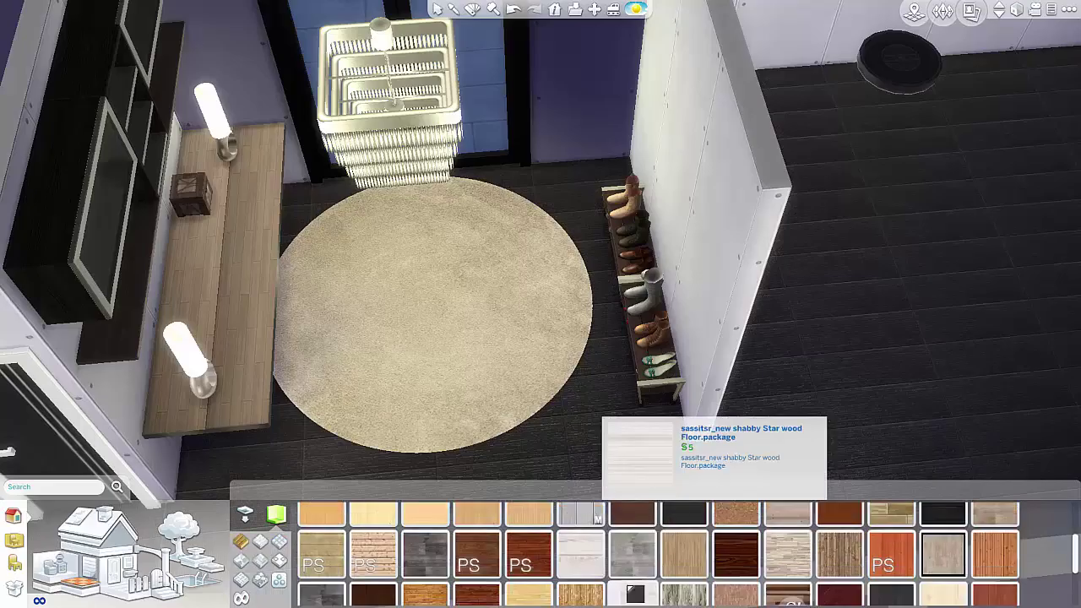
left_click(943, 565)
left_click(604, 439, "shift")
left_click(530, 565)
left_click(541, 457, "shift")
left_click(431, 571)
left_click(509, 460, "shift")
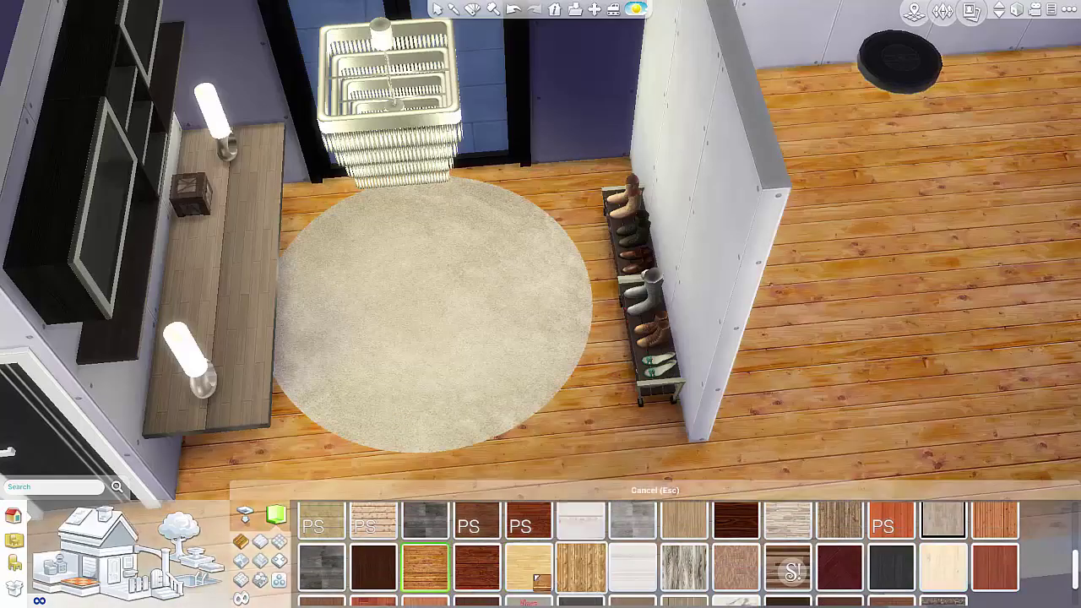
left_click(482, 571)
left_click(553, 452, "shift")
left_click(429, 525)
left_click(546, 398, "shift")
Step: Try a whitewashed grey wood flooring and a beige plank flooring, limiting the covering to the entry area
left_click(633, 520)
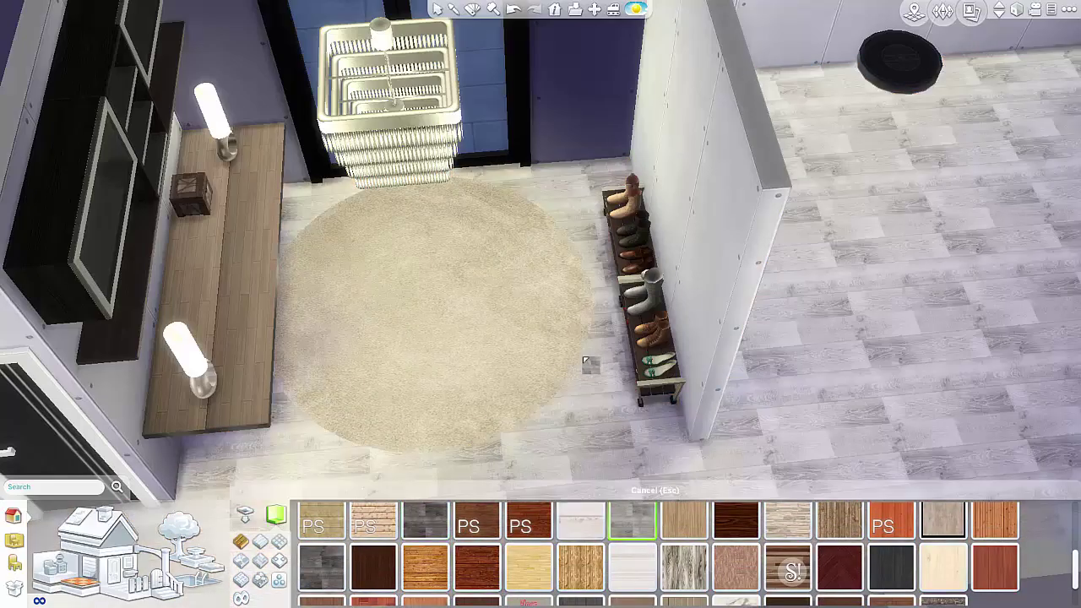
left_click(245, 513)
left_click_drag(584, 203, 608, 418)
scroll(788, 549, "up", 1)
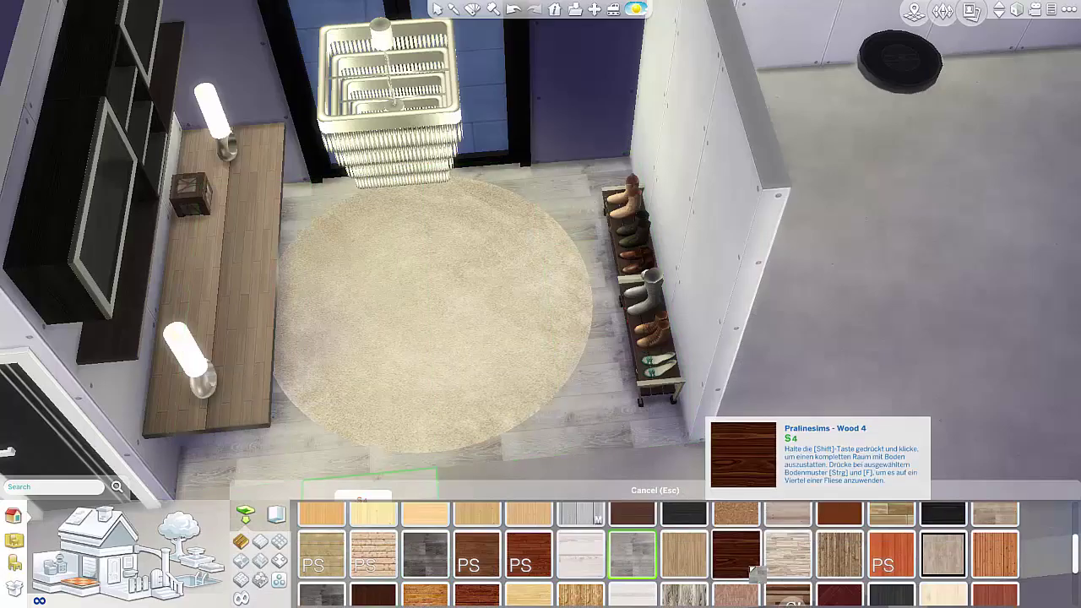
left_click(788, 553)
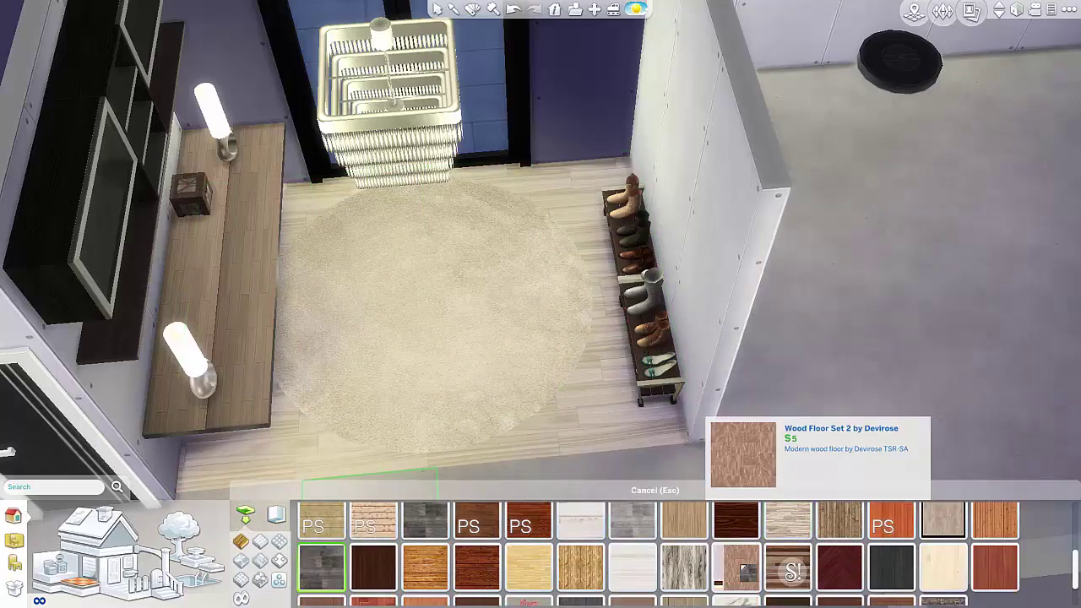
Step: Lay a light striped wood flooring over the entry area between the wooden table and the partition wall
scroll(733, 530, "down", 3)
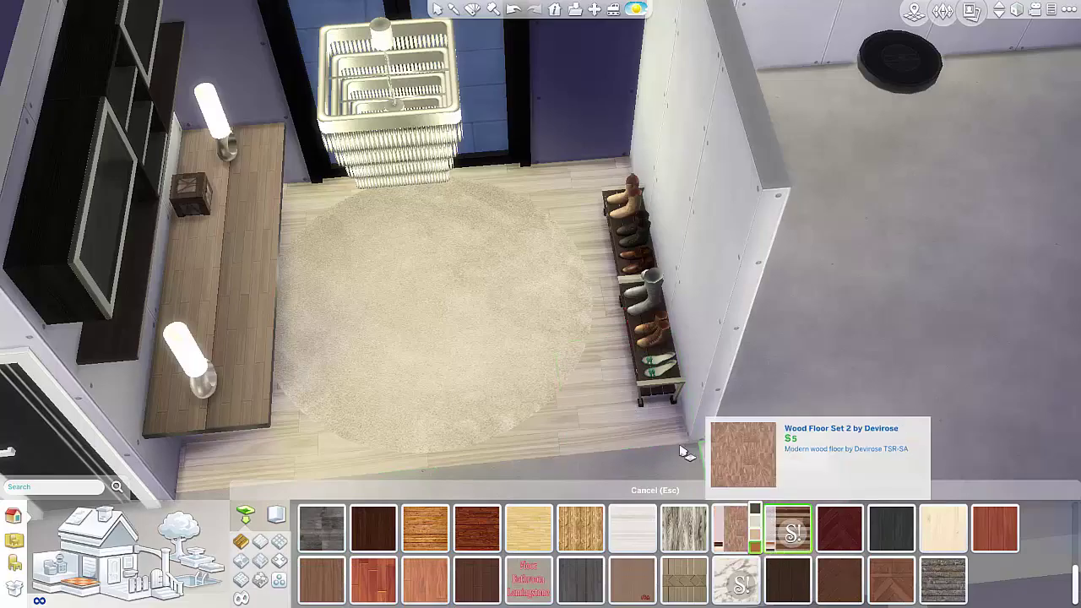
left_click_drag(684, 453, 262, 209)
left_click_drag(686, 452, 226, 212)
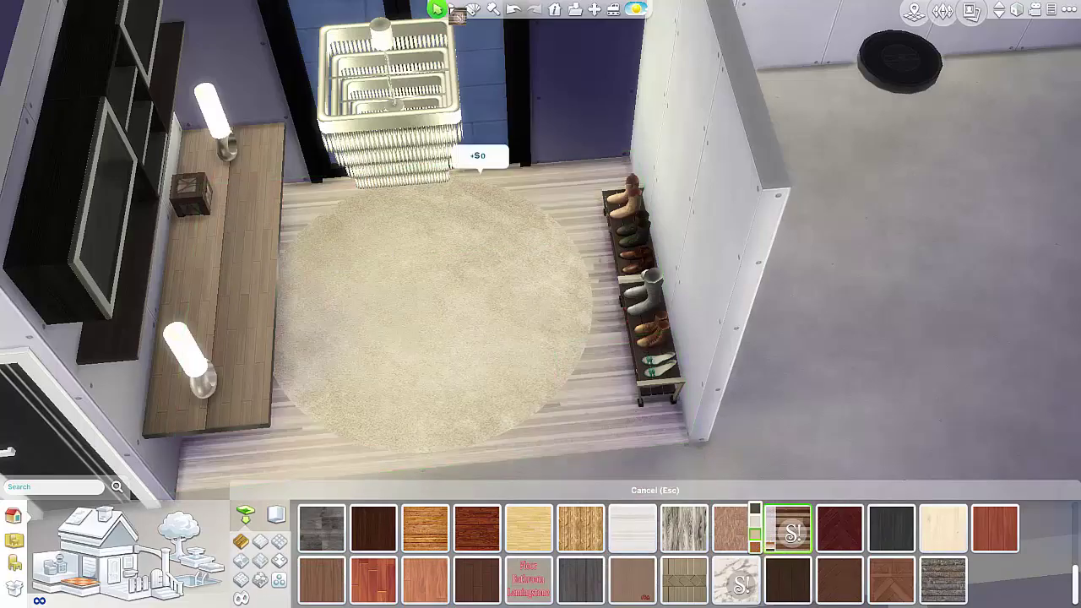
Step: Recolour the round entry rug with the dark brown concentric-ring design
left_click(472, 10)
left_click(429, 295)
left_click(430, 286)
middle_click(379, 259)
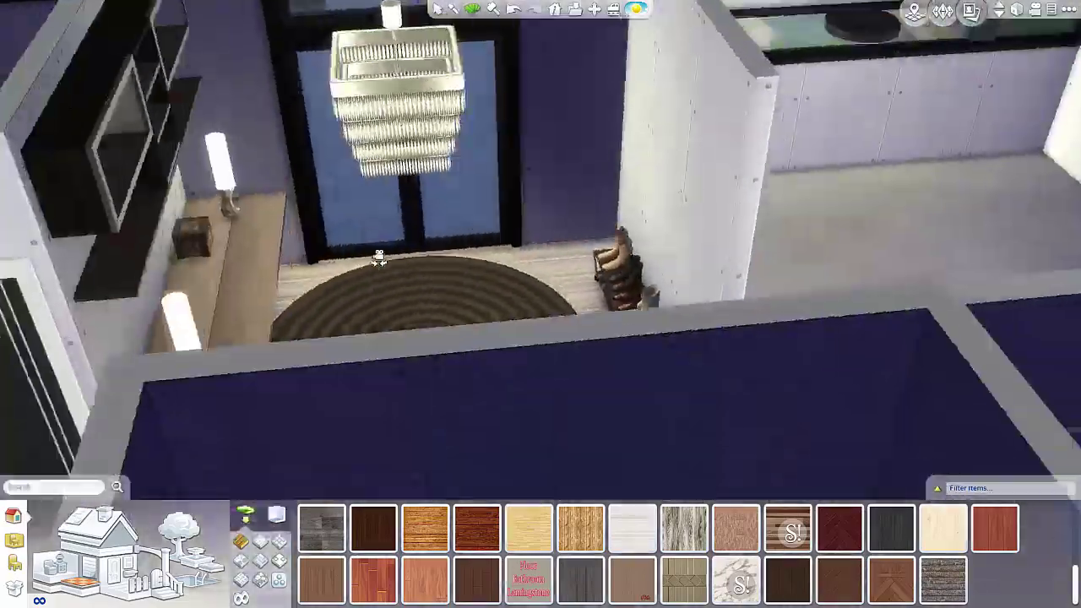
left_click_drag(379, 258, 226, 355)
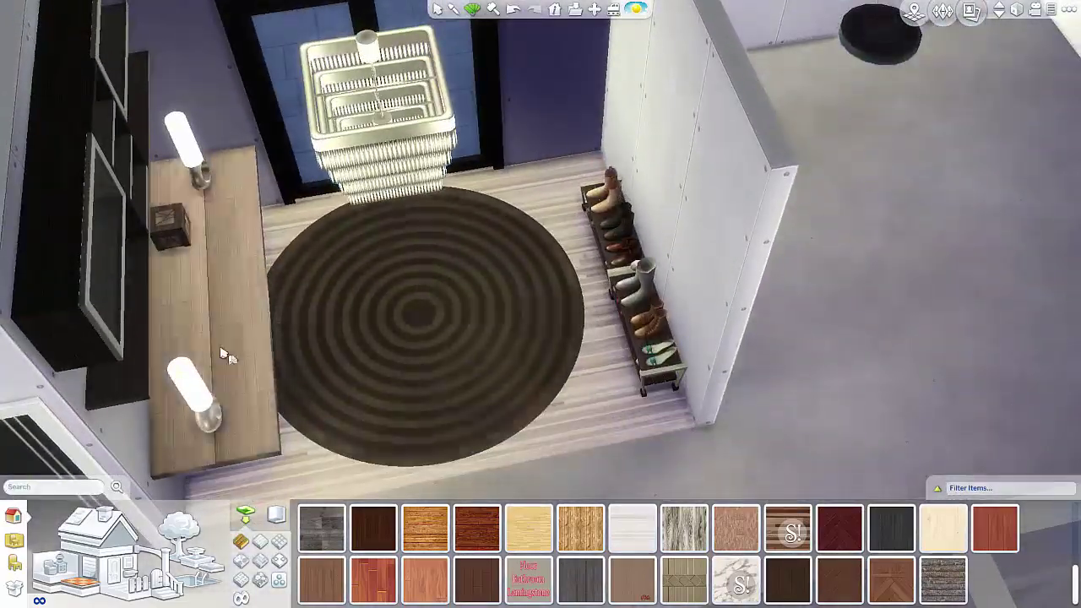
Step: Cover the partition wall behind the shoe racks with Basic Darks with White Trim in the mauve-grey swatch
left_click(89, 570)
left_click(242, 544)
scroll(708, 577, "down", 10)
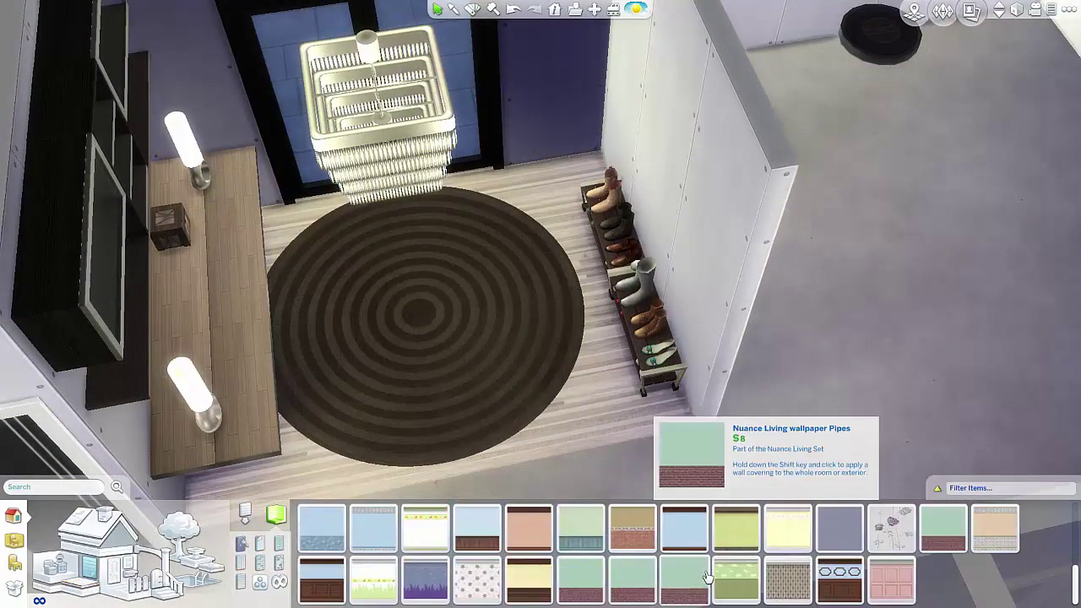
scroll(708, 577, "up", 3)
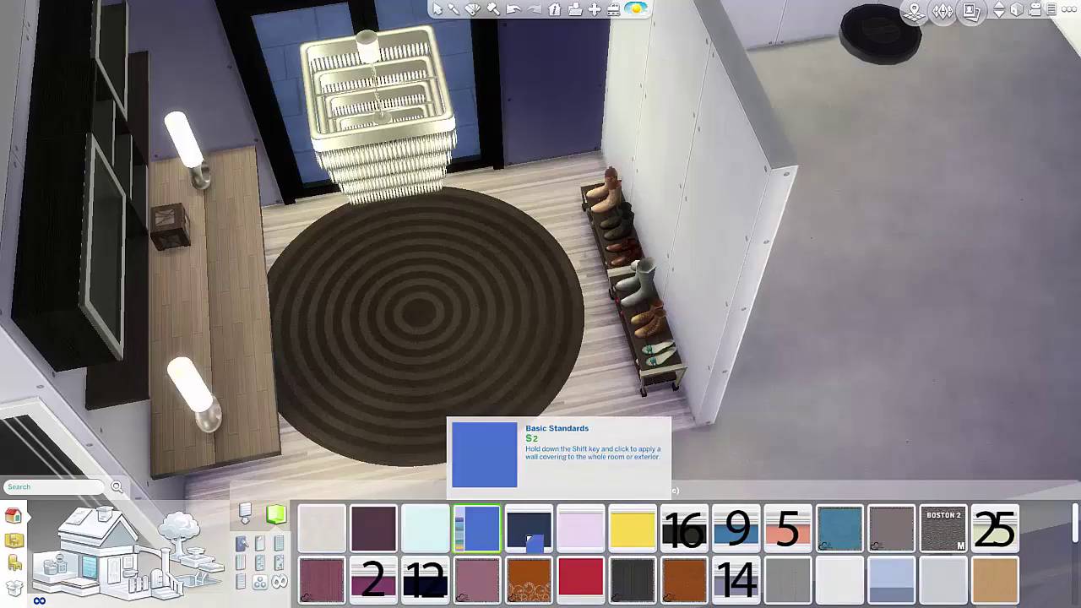
left_click(525, 536)
left_click(436, 544)
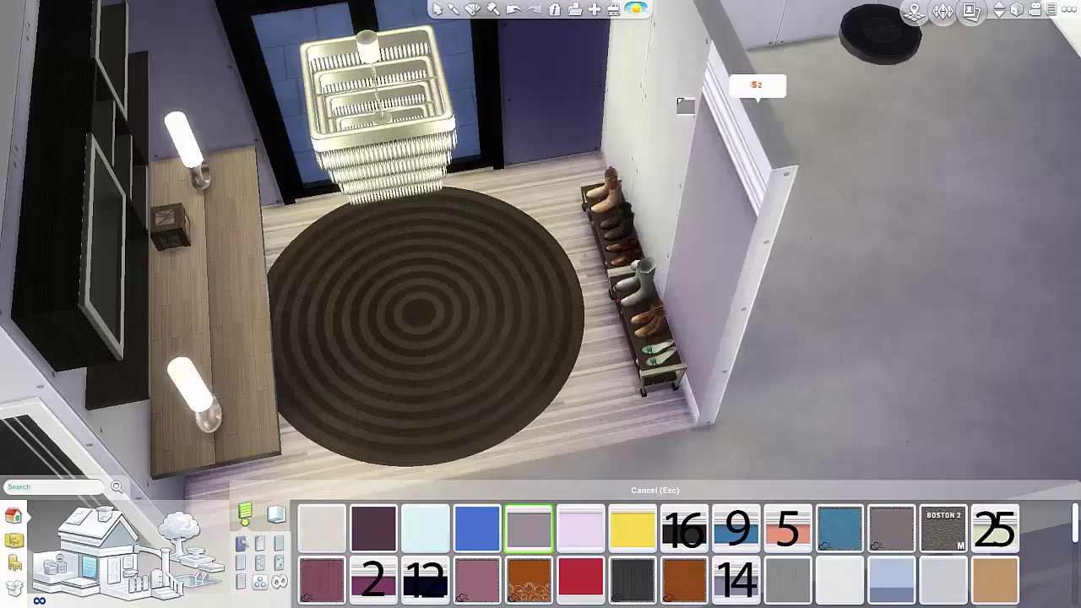
left_click_drag(642, 92, 697, 127)
Step: Apply the same mauve-grey wall covering with white trim along the long interior wall with the black door
scroll(505, 279, "down", 2)
scroll(512, 287, "down", 2)
left_click_drag(309, 203, 284, 299)
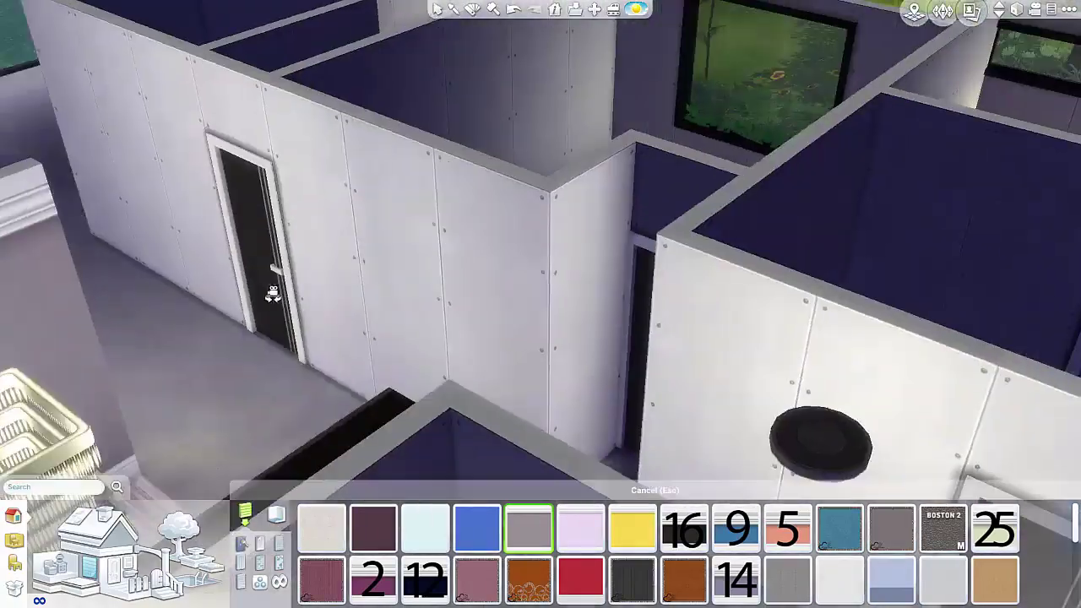
left_click_drag(604, 363, 33, 228)
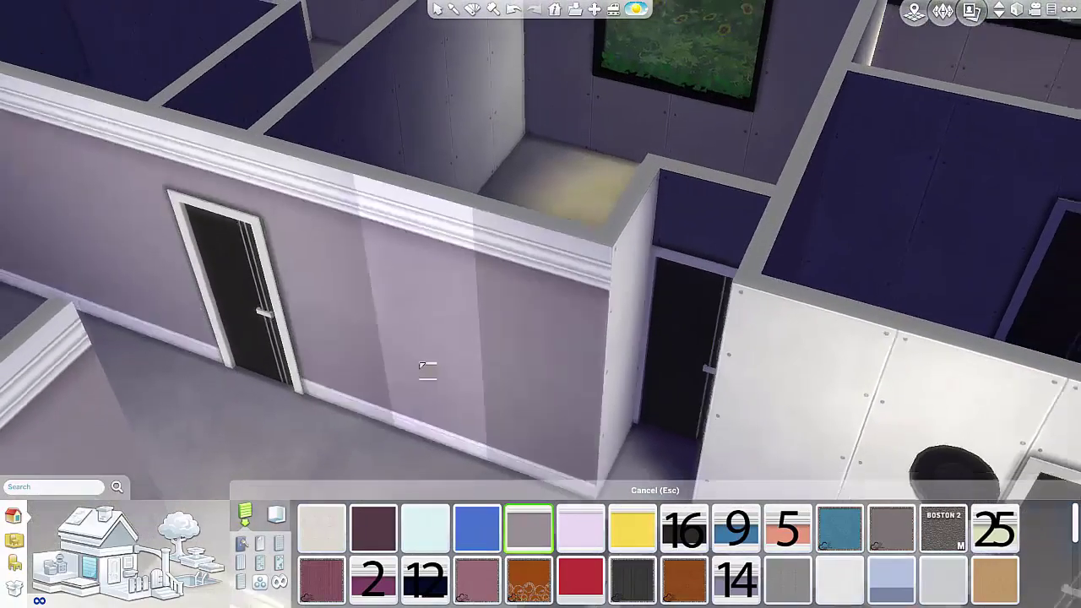
scroll(428, 368, "down", 2)
left_click_drag(427, 368, 607, 414)
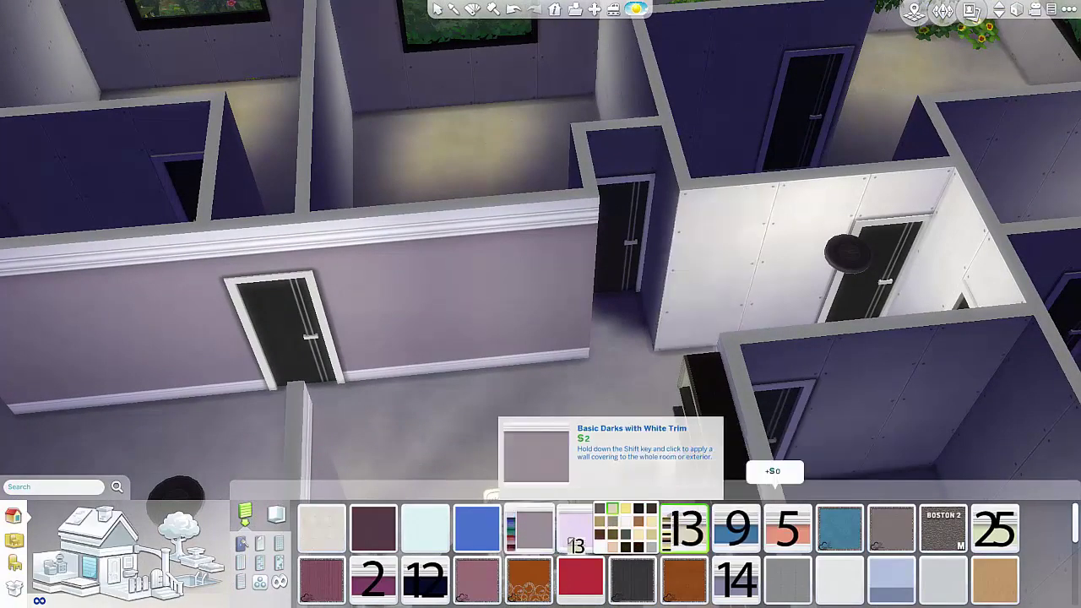
Step: Try another trimmed wallpaper swatch on the white wall near the entry, then undo it
left_click(638, 534)
left_click(692, 287)
left_click_drag(673, 285, 524, 363)
left_click(516, 9)
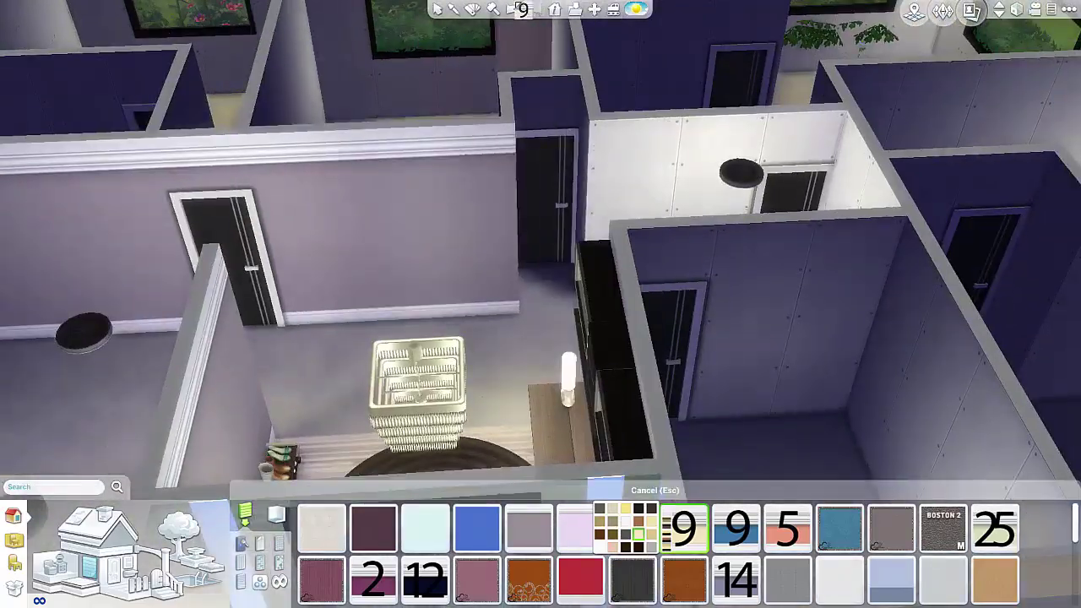
Step: Cover the entry walls beside the glass double doors with a white-trimmed wall covering
left_click_drag(561, 123, 333, 300)
scroll(334, 300, "down", 4)
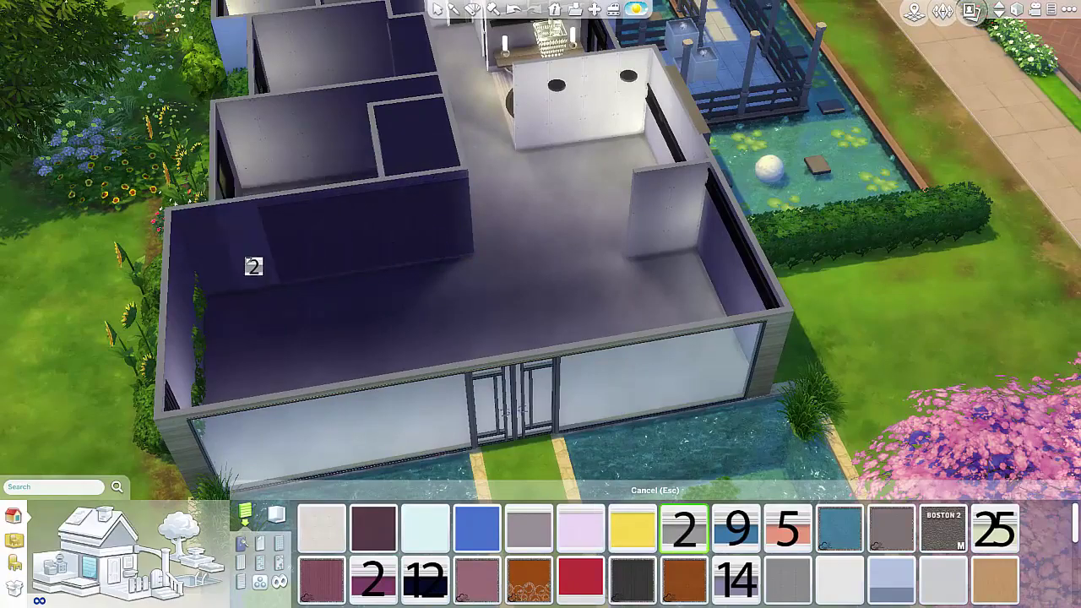
scroll(663, 219, "up", 4)
left_click_drag(360, 347, 663, 440)
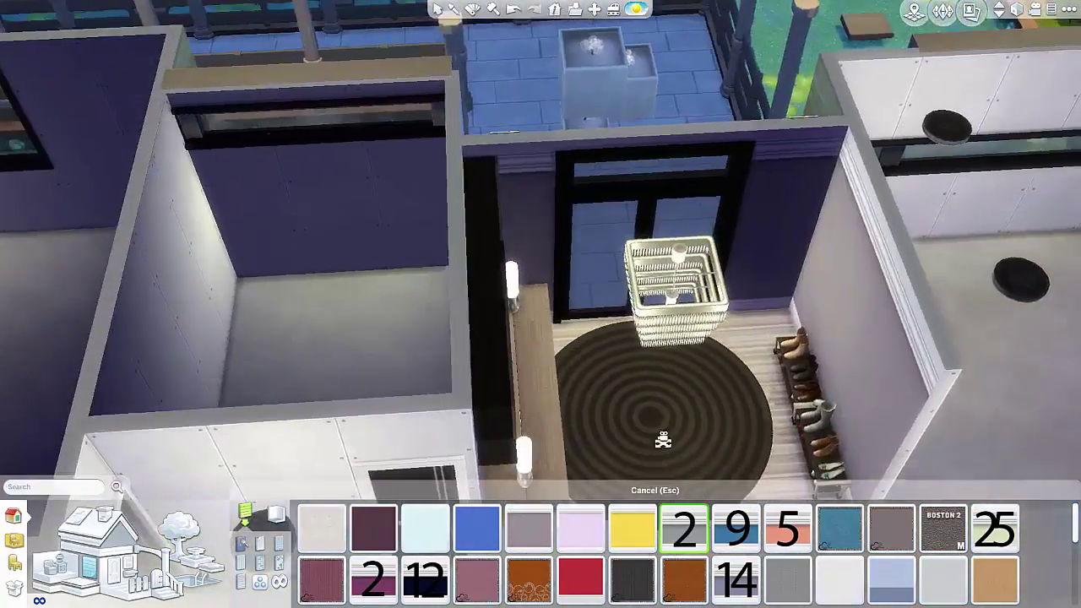
scroll(663, 439, "down", 2)
Step: Try a wooden wall shelf with metal brackets above the shoe racks on the partition wall
left_click(15, 541)
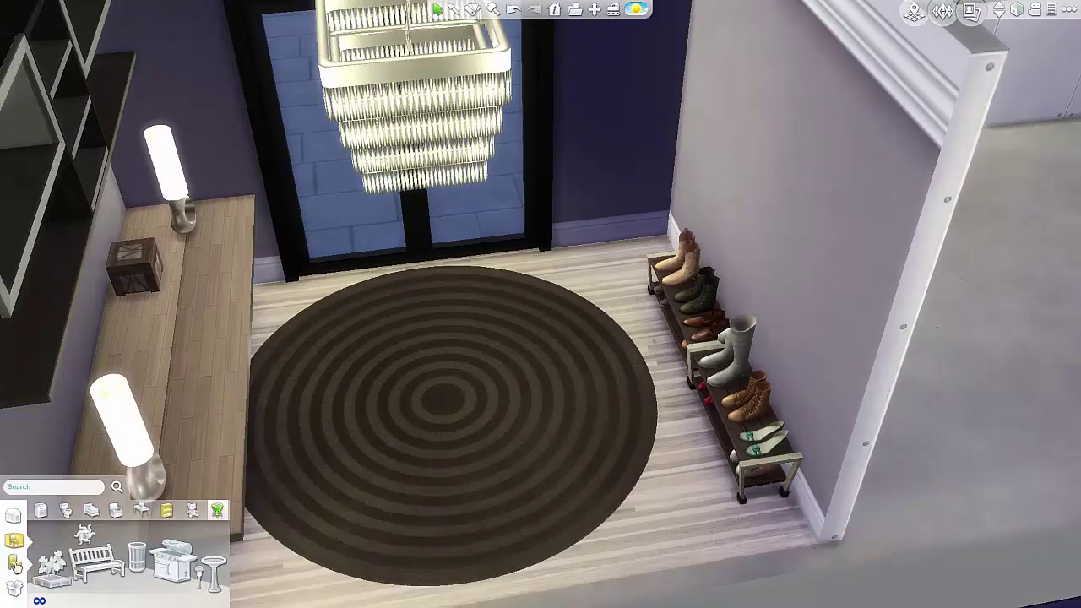
left_click(14, 564)
left_click(76, 513)
left_click(60, 386)
left_click(200, 541)
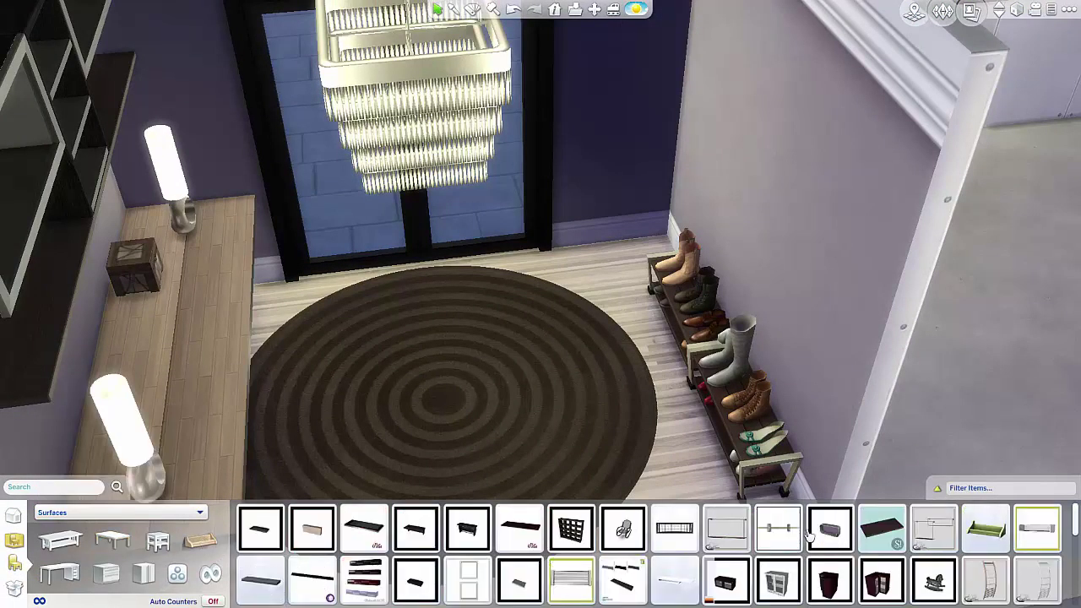
left_click(778, 528)
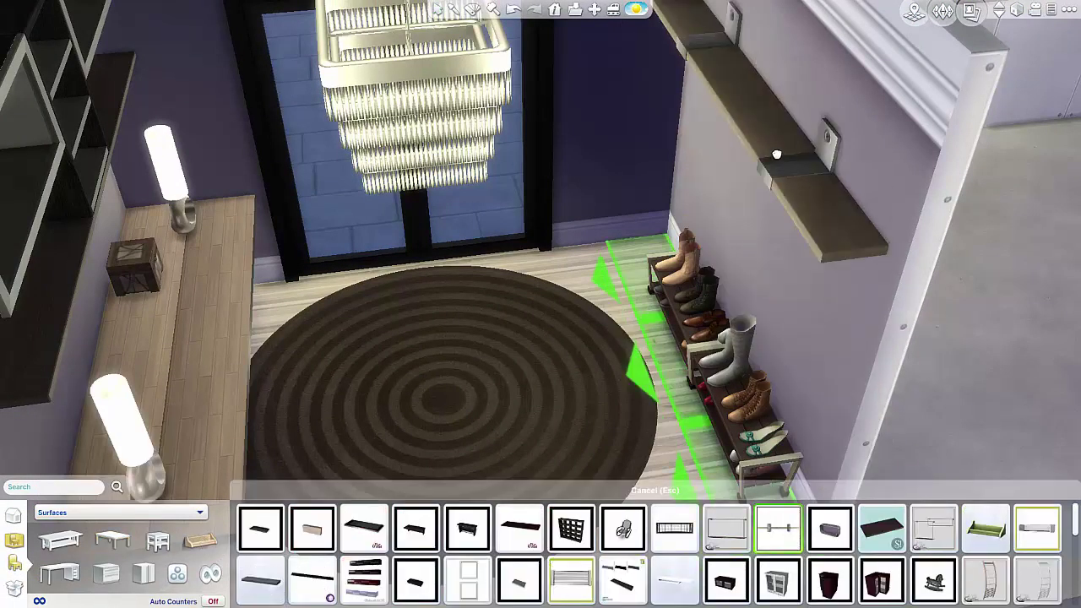
scroll(668, 528, "down", 5)
Step: Try a multi-tier floating wall shelf unit above the shoe racks on the partition wall
left_click(59, 541)
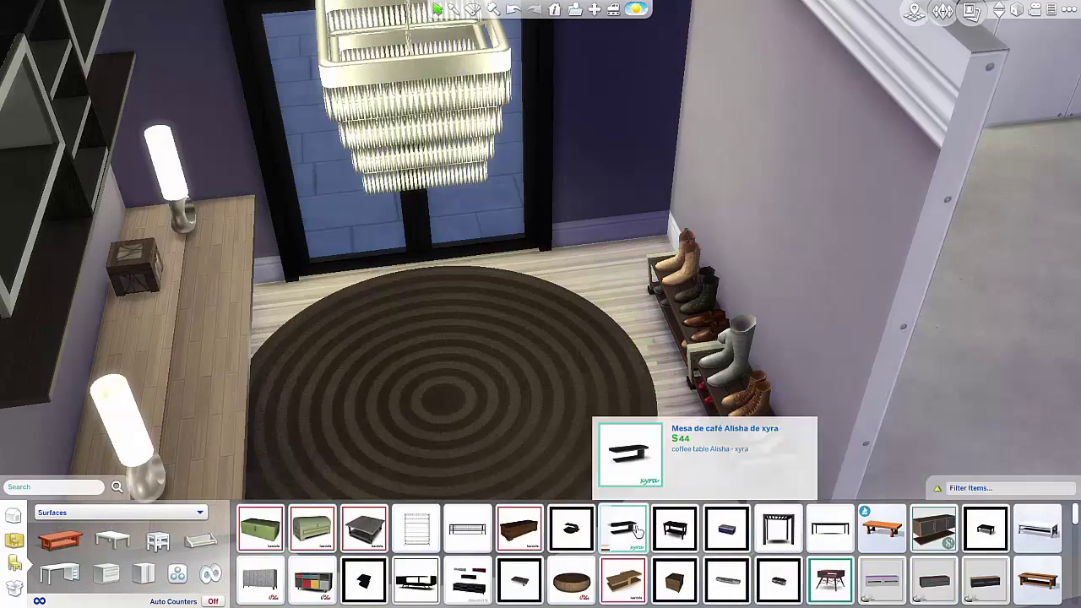
left_click(625, 531)
scroll(625, 533, "down", 1)
left_click(144, 574)
left_click(177, 575)
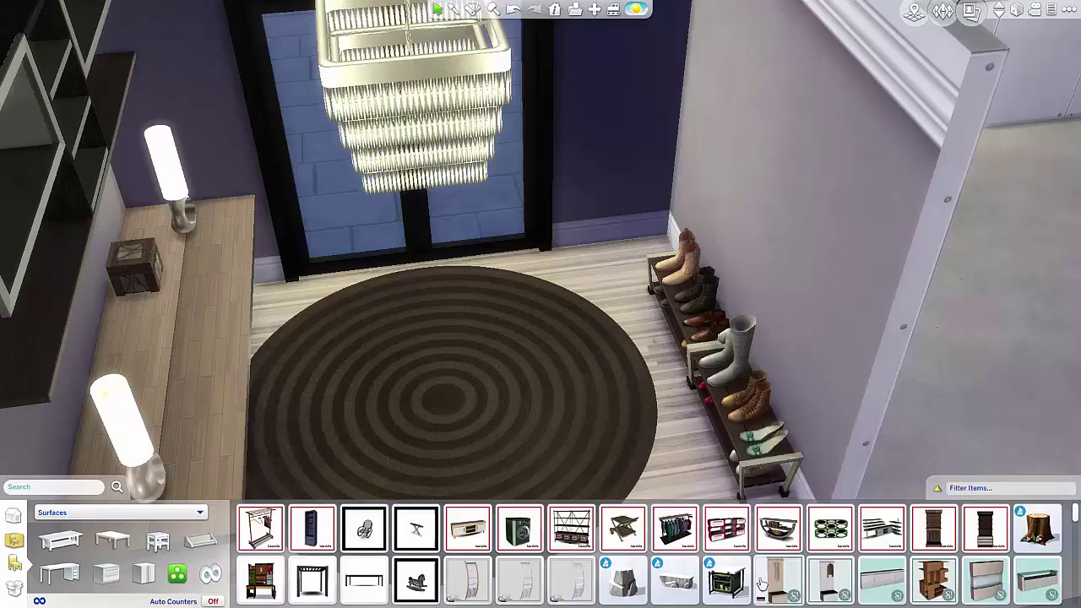
scroll(800, 549, "down", 4)
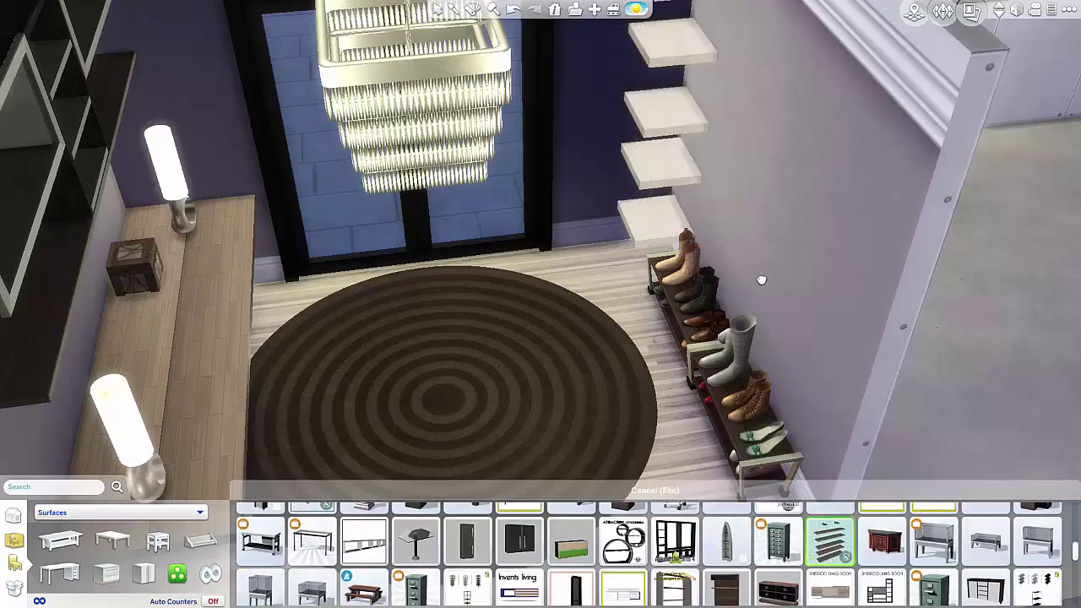
left_click_drag(762, 280, 688, 324)
key("comma")
key("comma")
key("comma")
key("comma")
key("comma")
key("comma")
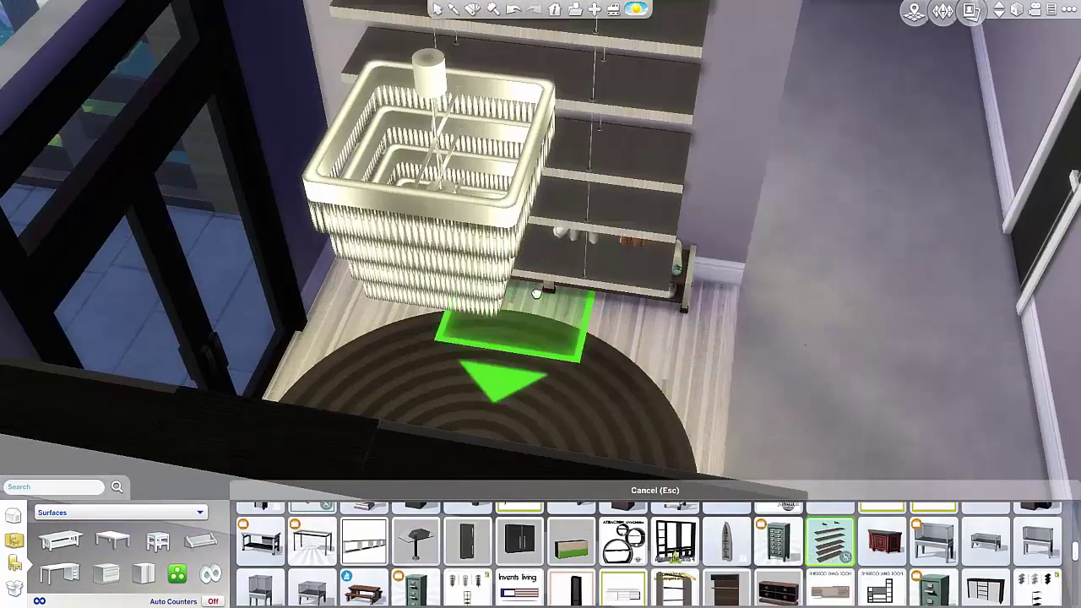
left_click_drag(544, 298, 547, 299)
key("Escape")
scroll(627, 345, "up", 1)
scroll(963, 553, "down", 12)
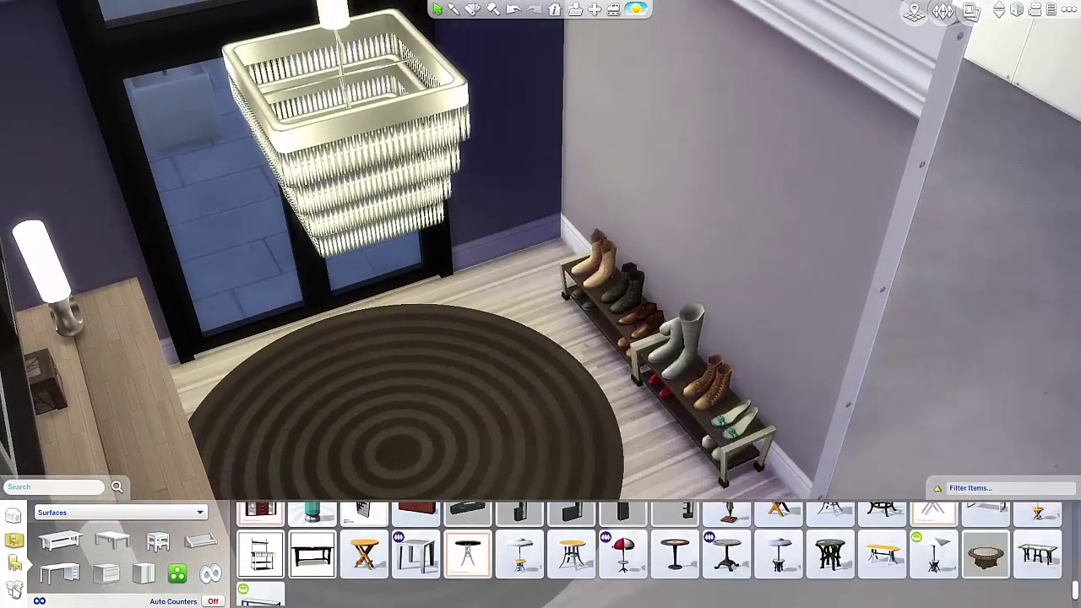
Step: Try a large white-framed city skyline picture on the partition wall by the shoe racks
left_click(118, 512)
left_click(51, 426)
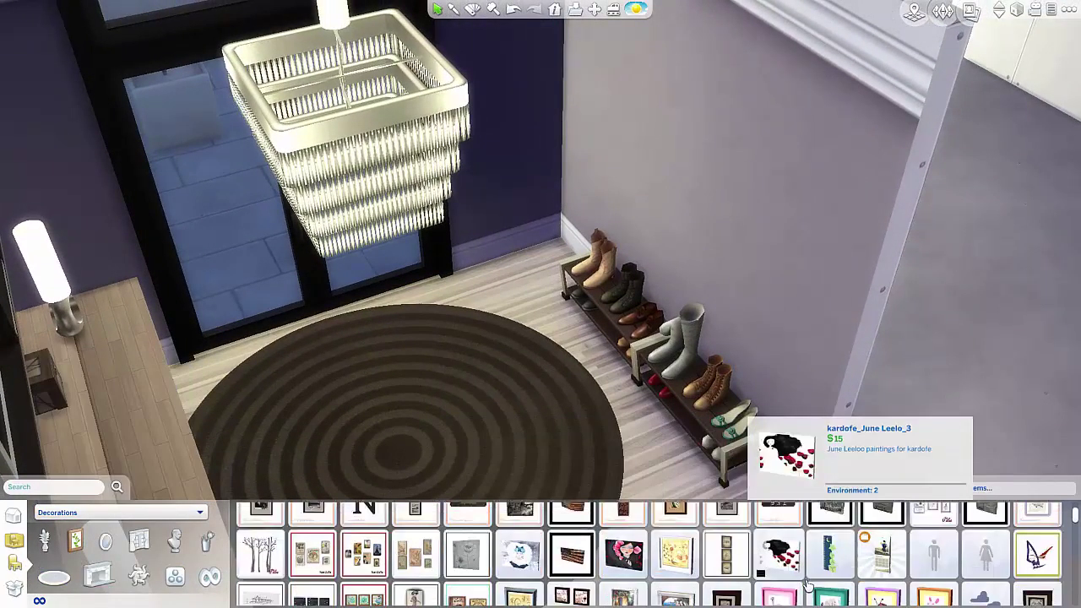
scroll(807, 583, "down", 5)
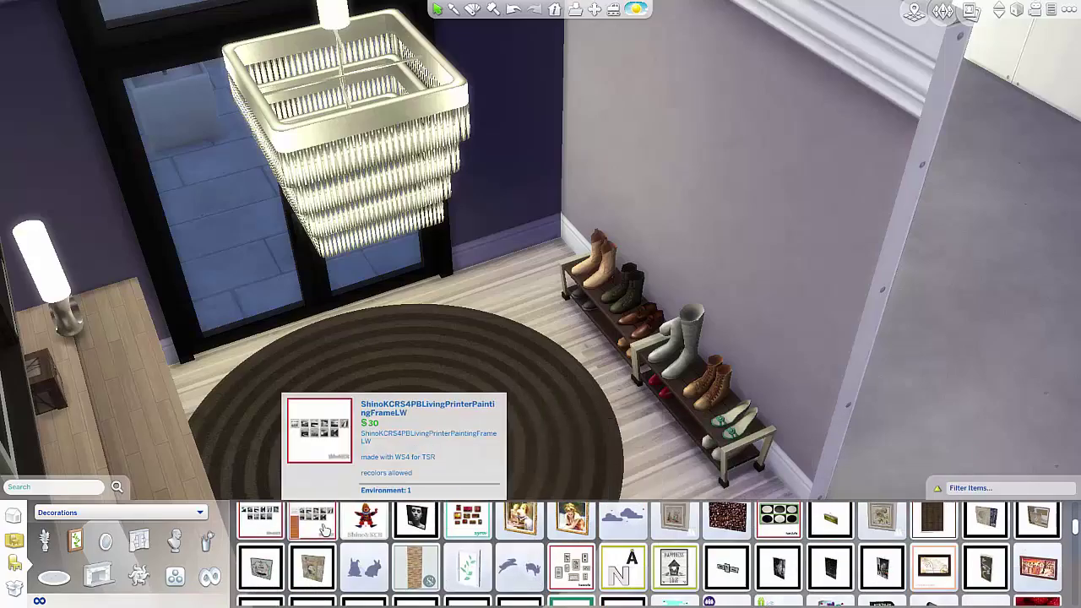
scroll(355, 549, "down", 3)
left_click(346, 519)
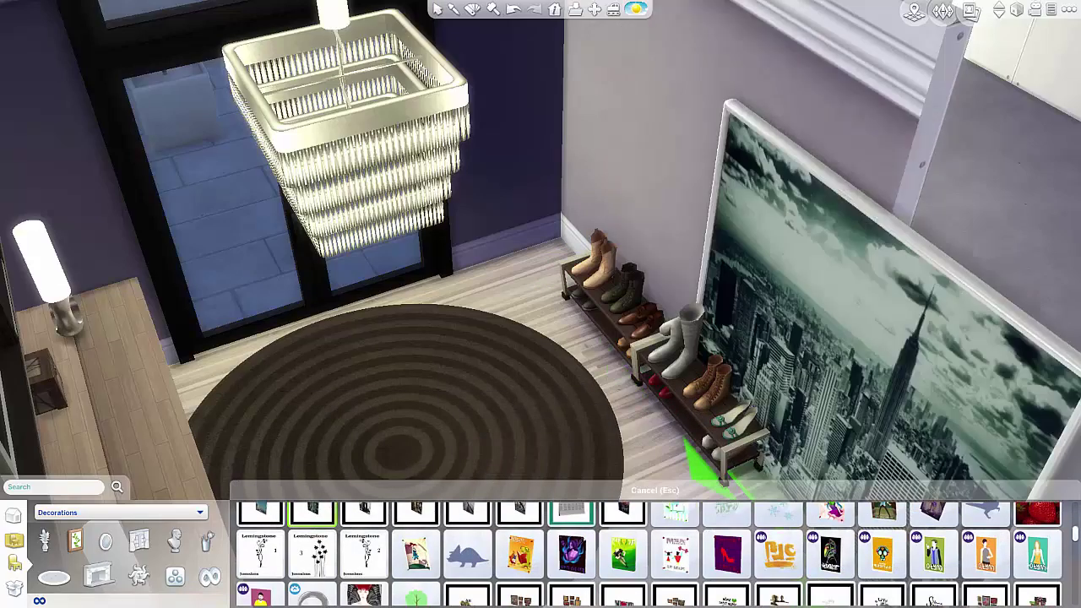
scroll(587, 535, "down", 3)
Step: Try other wall decorations on the partition wall, including a beige panel and a black slatted panel
left_click(618, 527)
scroll(894, 540, "down", 5)
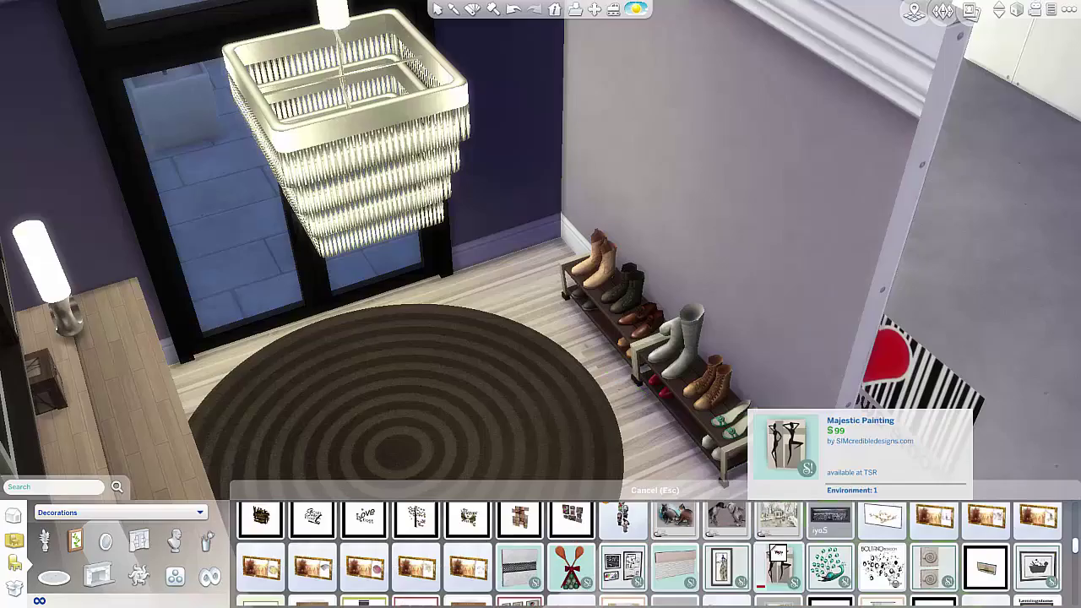
left_click(686, 527)
scroll(625, 207, "down", 3)
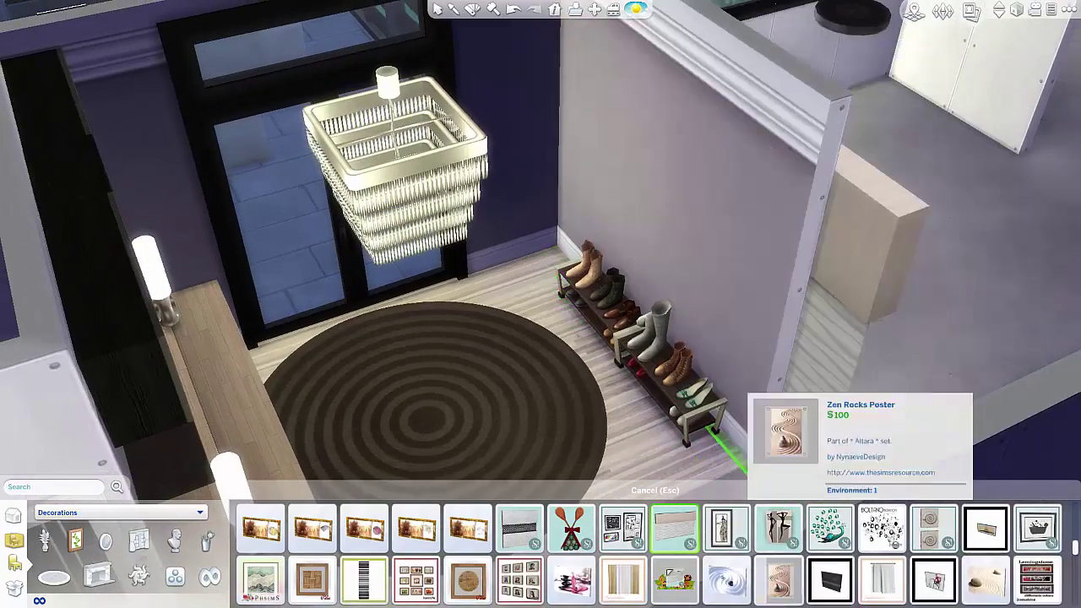
scroll(777, 580, "down", 1)
left_click(365, 543)
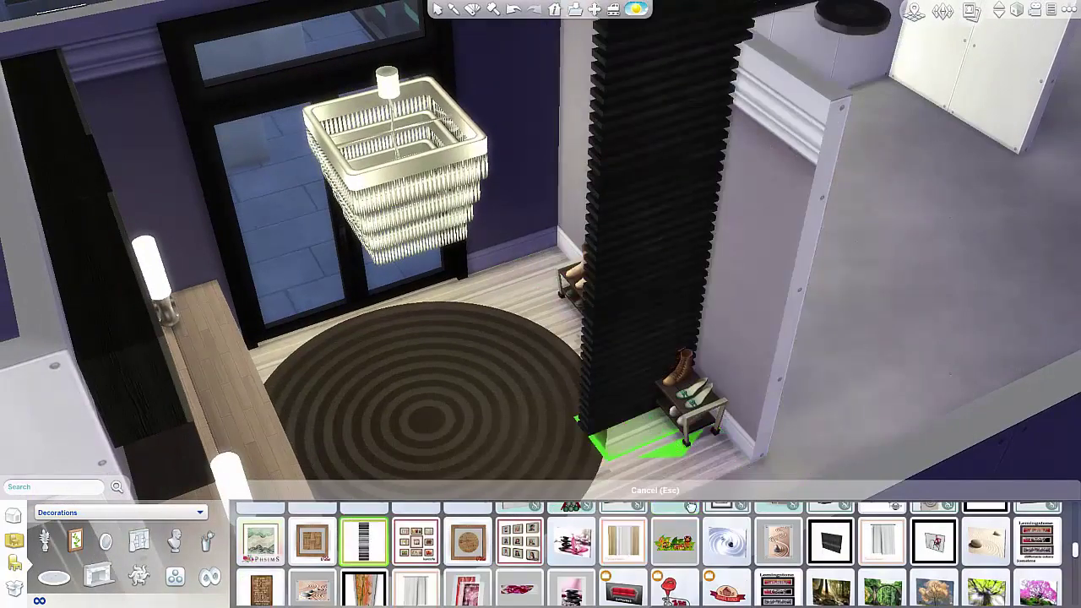
Step: Place a pair of leaning framed prints between the lamps on the console table, in the green botanical variant
scroll(731, 574, "down", 1)
left_click(467, 555)
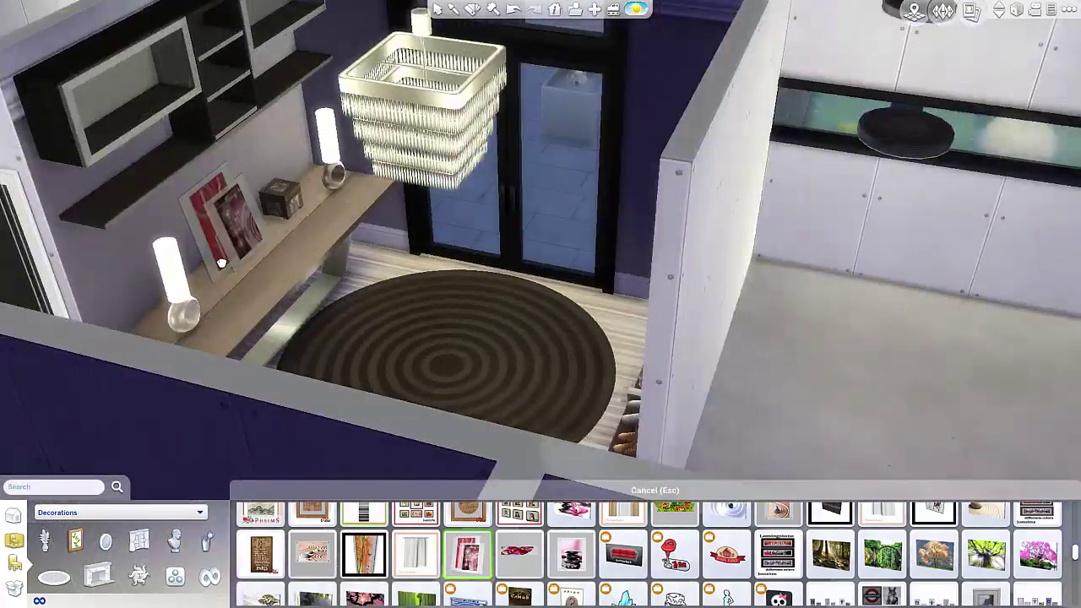
left_click(221, 263)
scroll(555, 345, "up", 2)
scroll(817, 532, "down", 2)
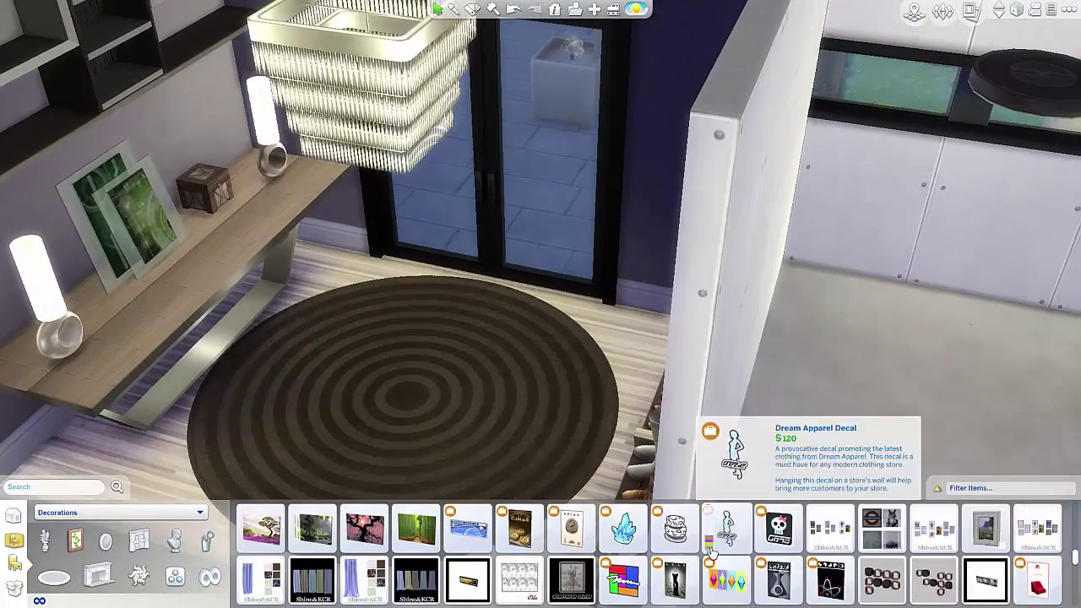
Step: Try a cluster of brown and black rounded wall cubes above the shoe racks
left_click_drag(574, 385, 500, 385)
left_click(519, 579)
scroll(904, 564, "down", 1)
left_click(893, 544)
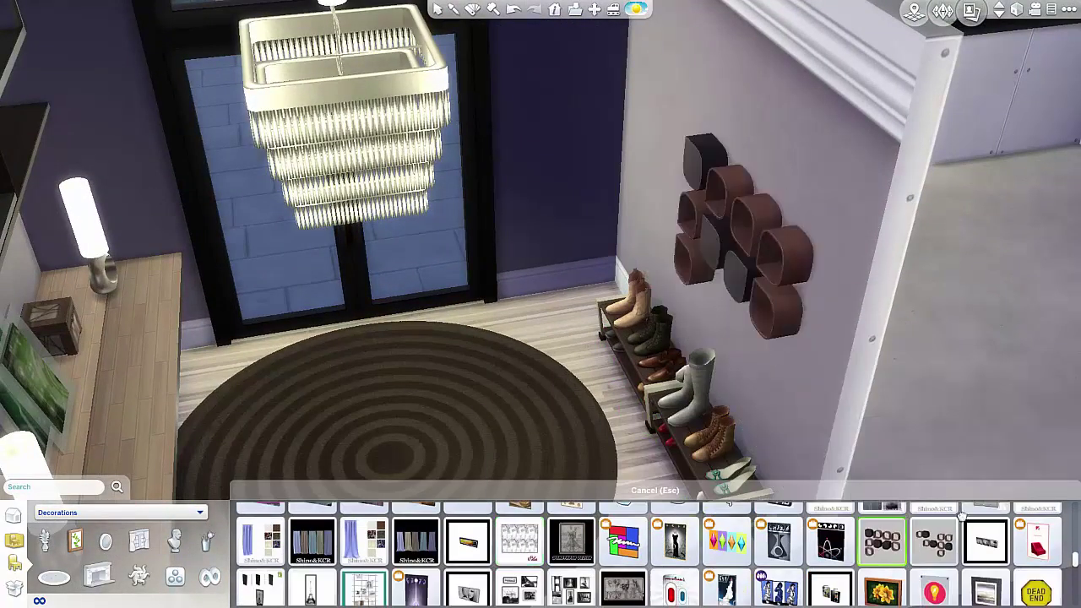
left_click(986, 542)
scroll(498, 550, "down", 2)
Step: Try a gold abstract painting and a collage of colourful picture frames on the wall behind the shoe racks
left_click(311, 568)
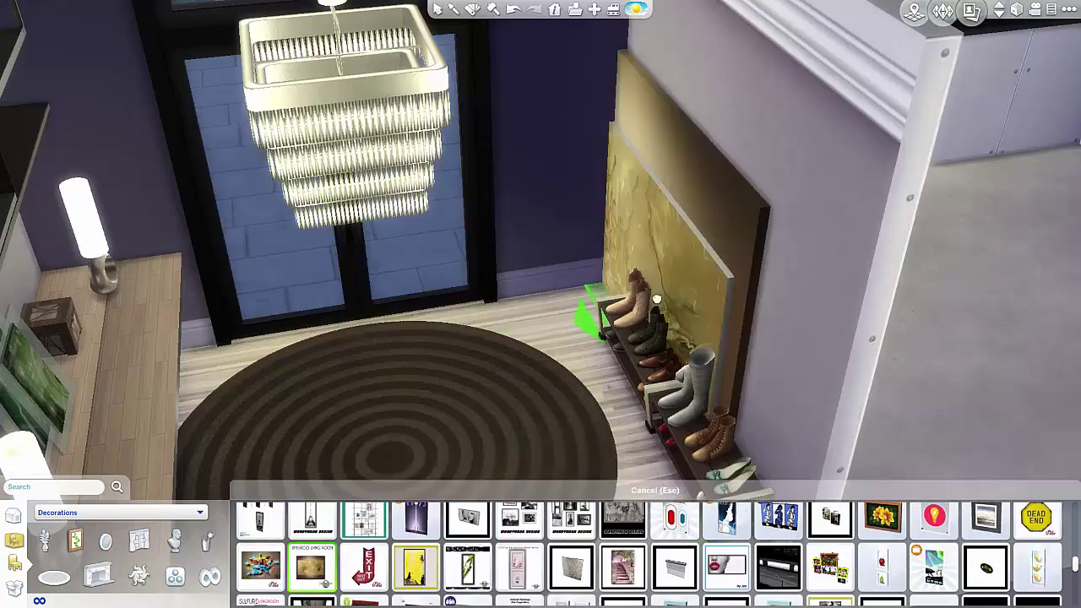
left_click(571, 568)
left_click(415, 567)
left_click(778, 567)
left_click(831, 564)
scroll(439, 549, "down", 1)
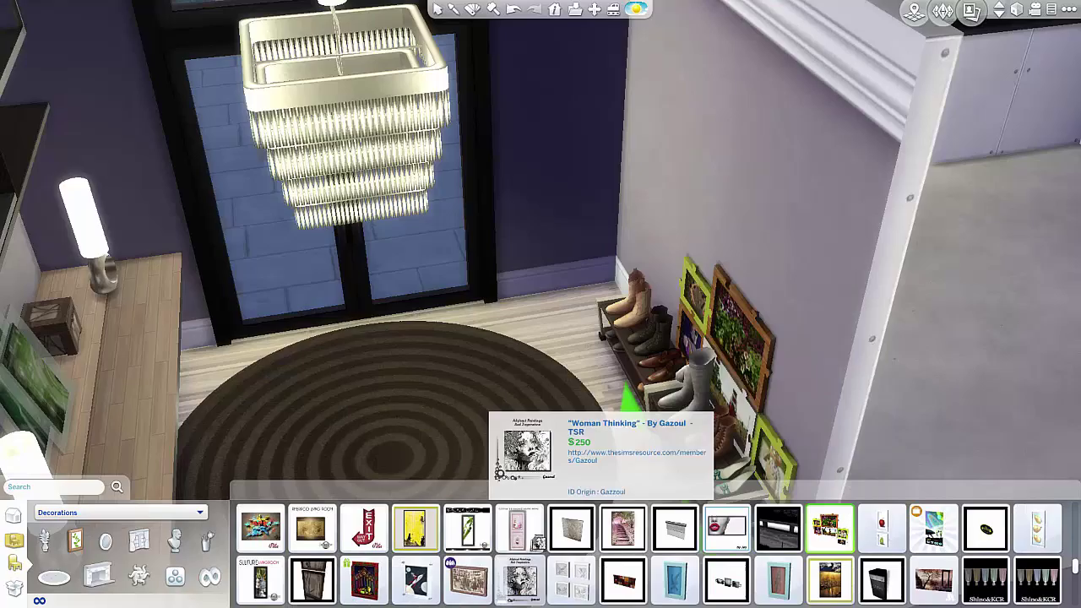
Step: Hang an enlarged "Woman Thinking" black-and-white portrait on the partition wall above the shoe racks
left_click(519, 580)
key("bracketright")
key("bracketright")
key("bracketright")
key("bracketright")
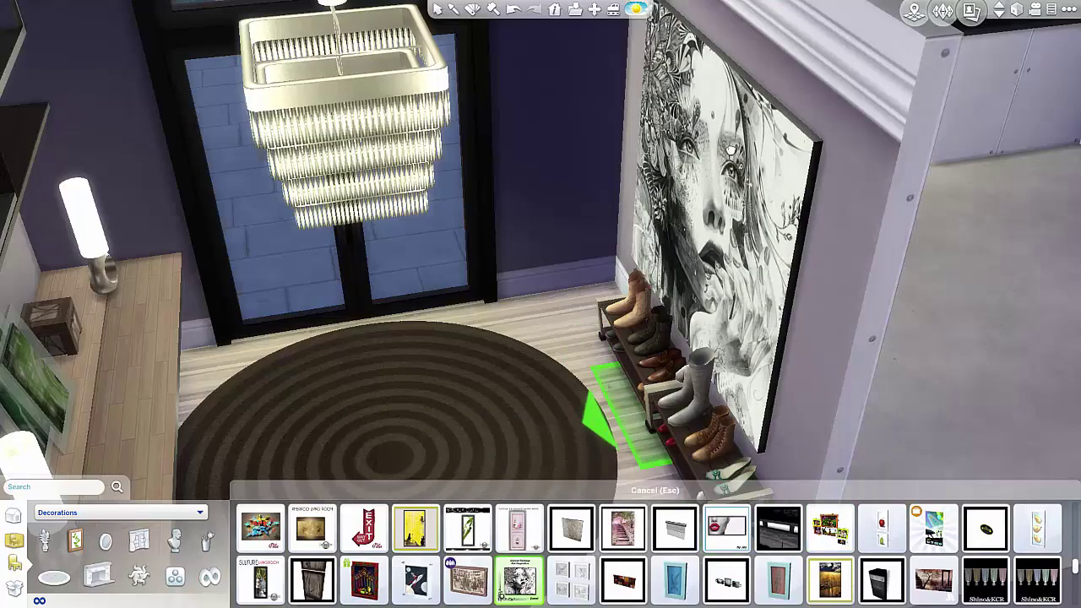
key("bracketright")
key("bracketright")
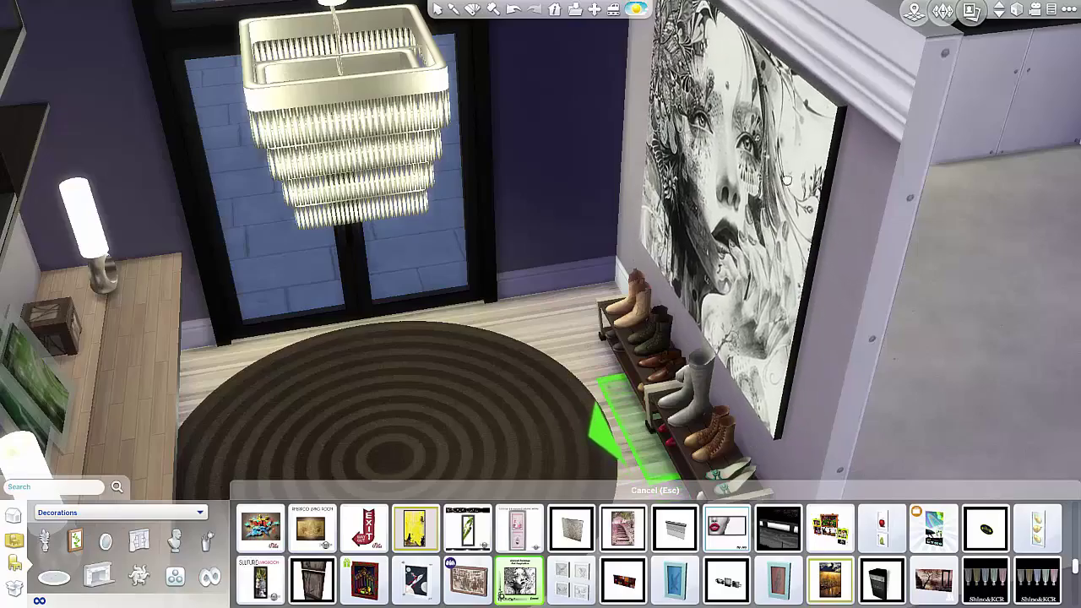
left_click(779, 112)
Step: Delete both shoe racks below the portrait
mouse_move(779, 111)
left_mouse_down()
mouse_move(862, 104)
mouse_move(790, 353)
mouse_move(682, 445)
left_mouse_up()
left_click(601, 444)
key("Delete")
left_click(467, 408)
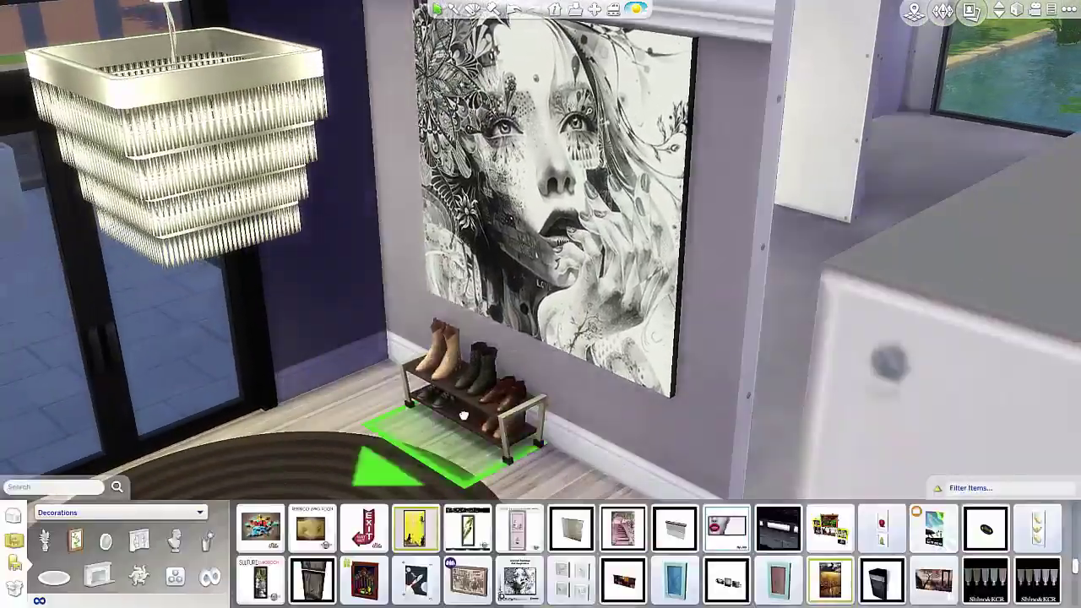
key("Delete")
Step: Place a glass-topped table with a wooden base below the portrait and raise the portrait above it
scroll(779, 577, "down", 2)
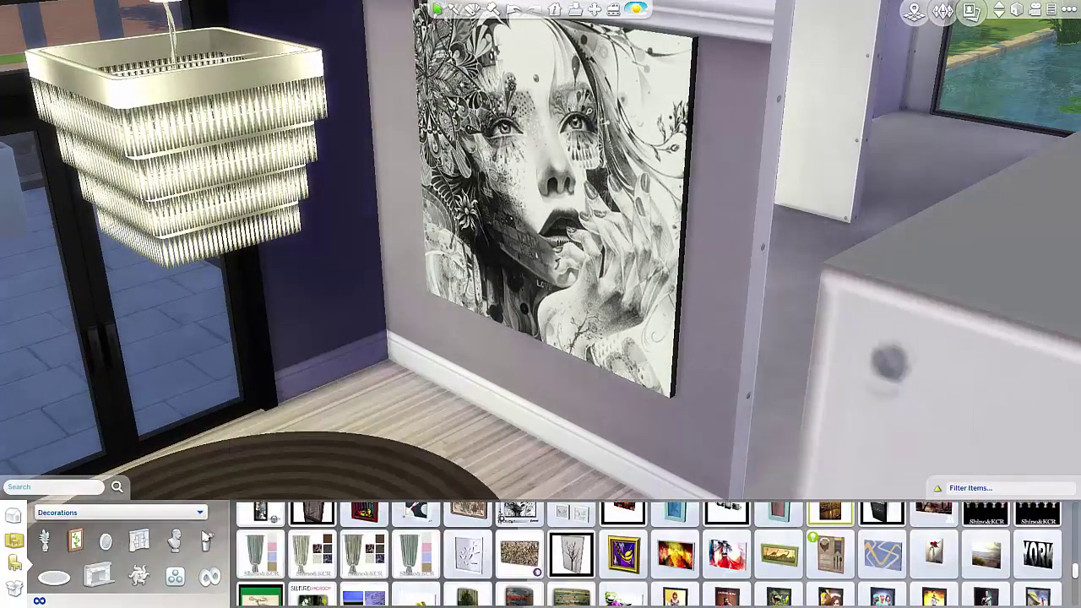
left_click(53, 384)
scroll(676, 558, "down", 2)
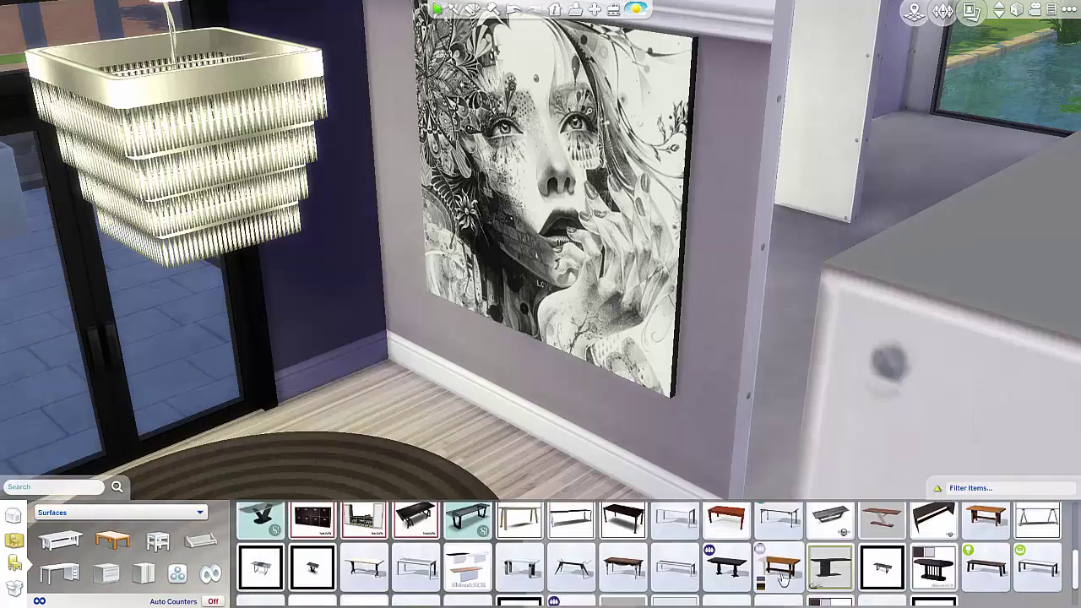
left_click(675, 580)
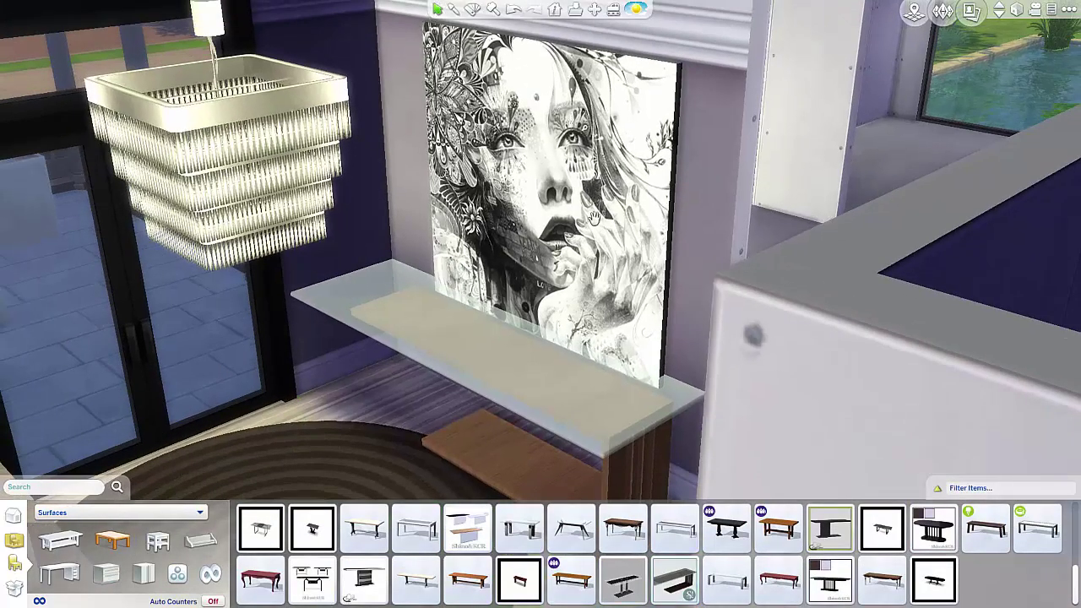
left_click(527, 471)
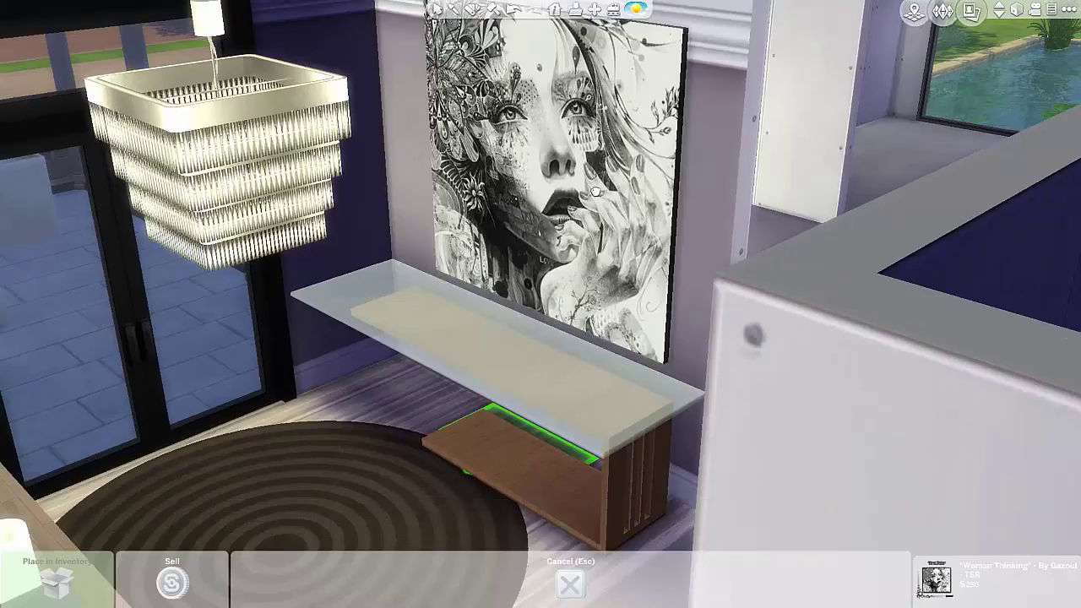
left_click_drag(593, 205, 372, 427)
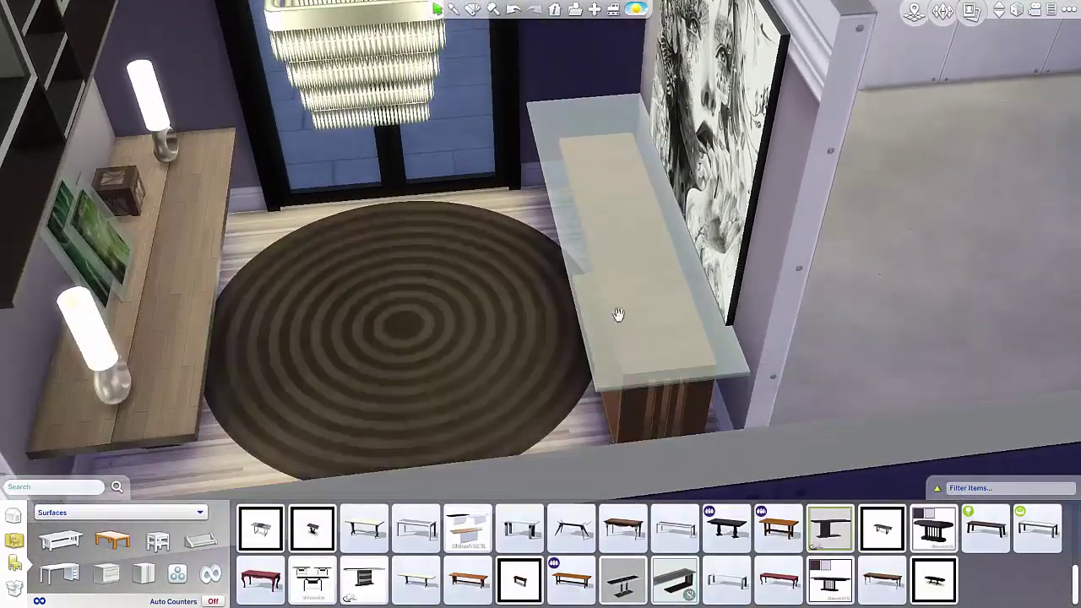
Step: Replace the glass-topped table with the ambracio dining table and its lamps, removing the leaning framed prints
left_click(616, 314)
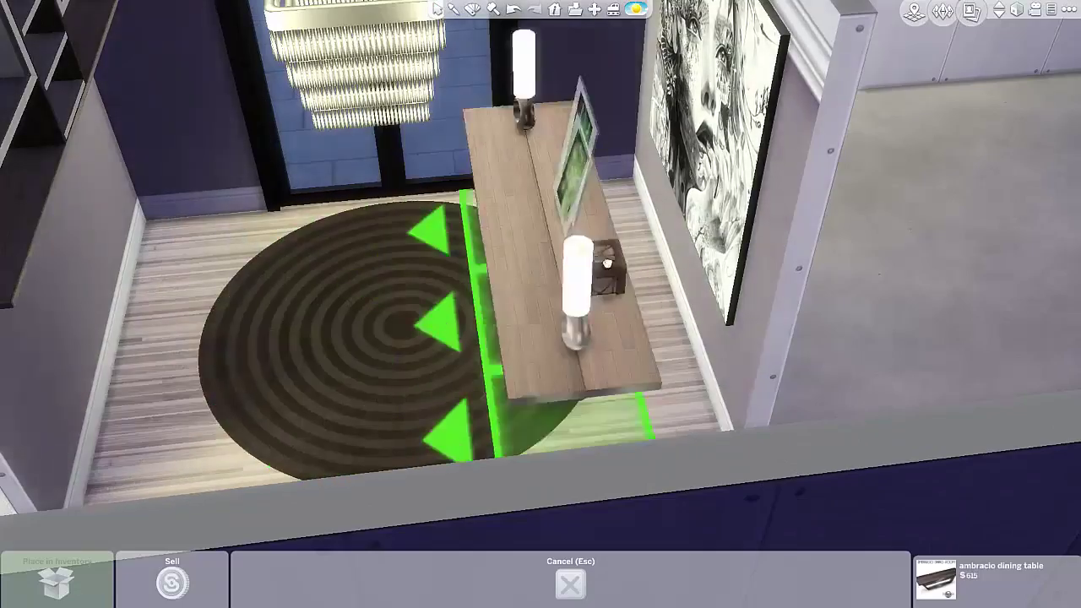
left_click(654, 217)
left_click(656, 169)
left_click_drag(505, 219, 543, 246)
scroll(187, 239, "down", 3)
left_click(309, 178)
scroll(544, 246, "up", 5)
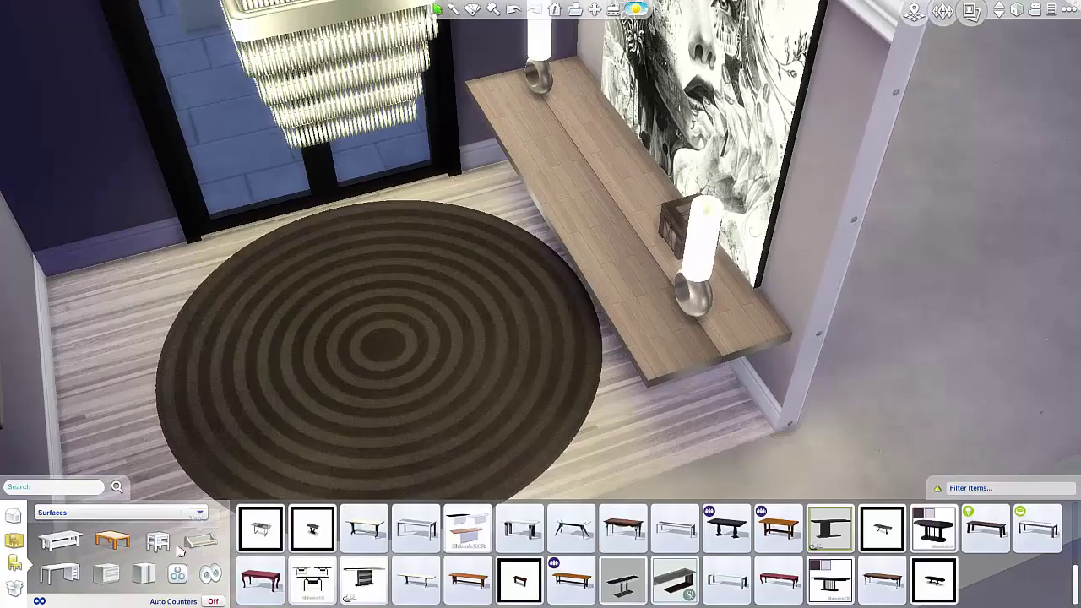
Step: Try a low dark shelf against the empty wall beneath the hanging shelf units
left_click(198, 543)
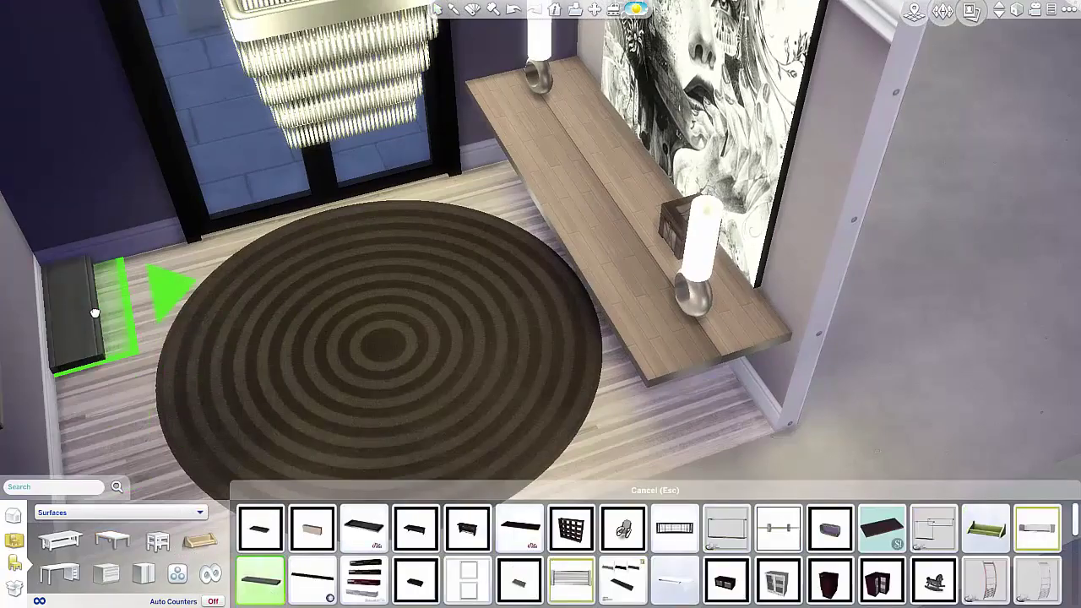
scroll(698, 580, "down", 10)
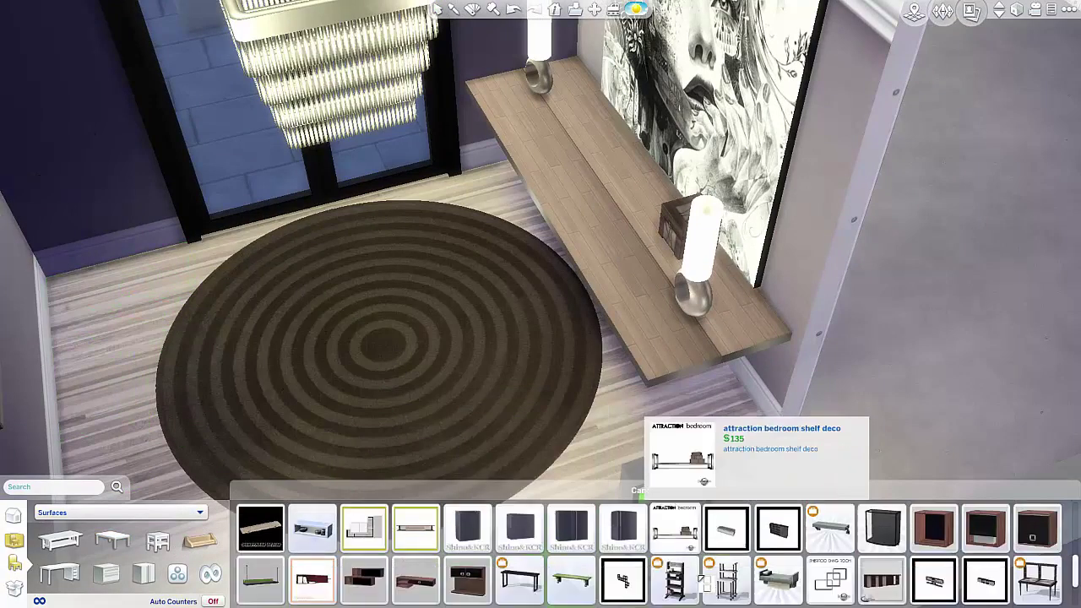
left_click(698, 580)
key("Escape")
scroll(405, 317, "down", 2)
left_click_drag(420, 321, 321, 448)
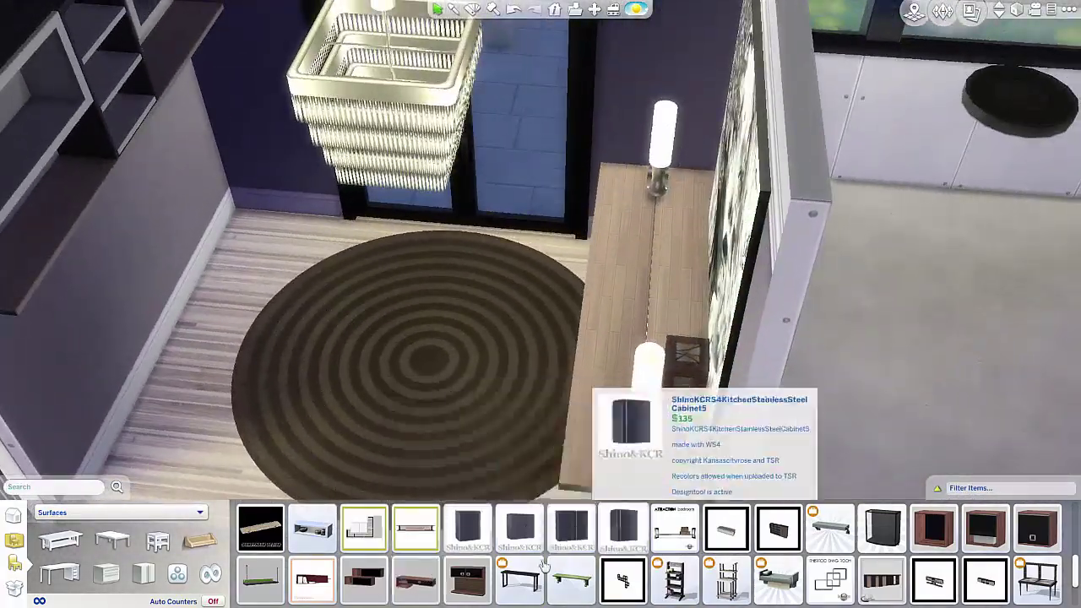
Step: Try a reddish wood shelf and a thick red shelf along the empty wall opposite the portrait
scroll(625, 557, "down", 1)
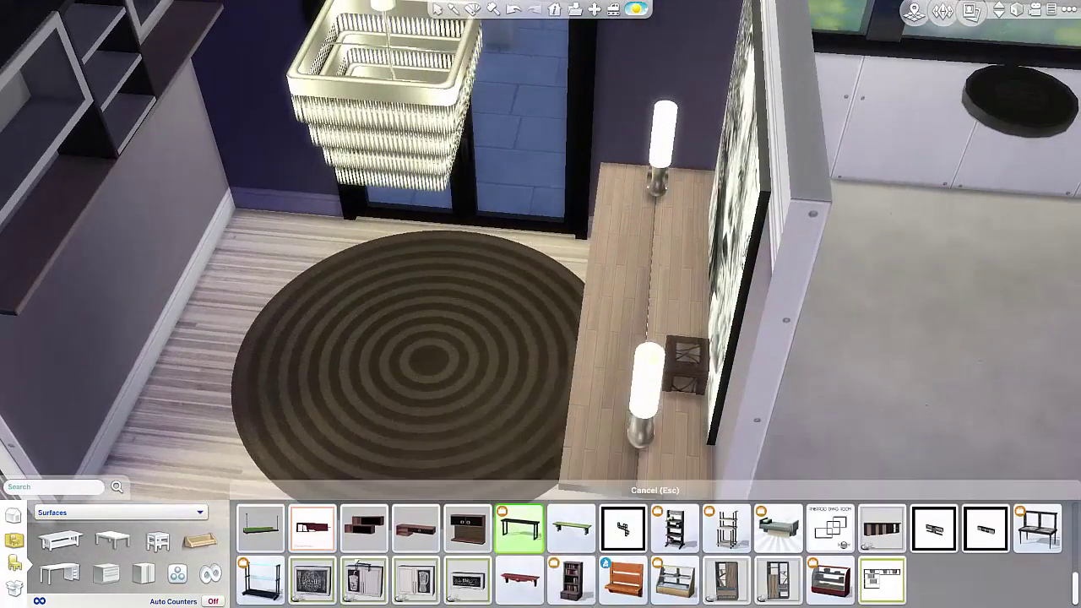
scroll(365, 578, "down", 2)
left_click(519, 528)
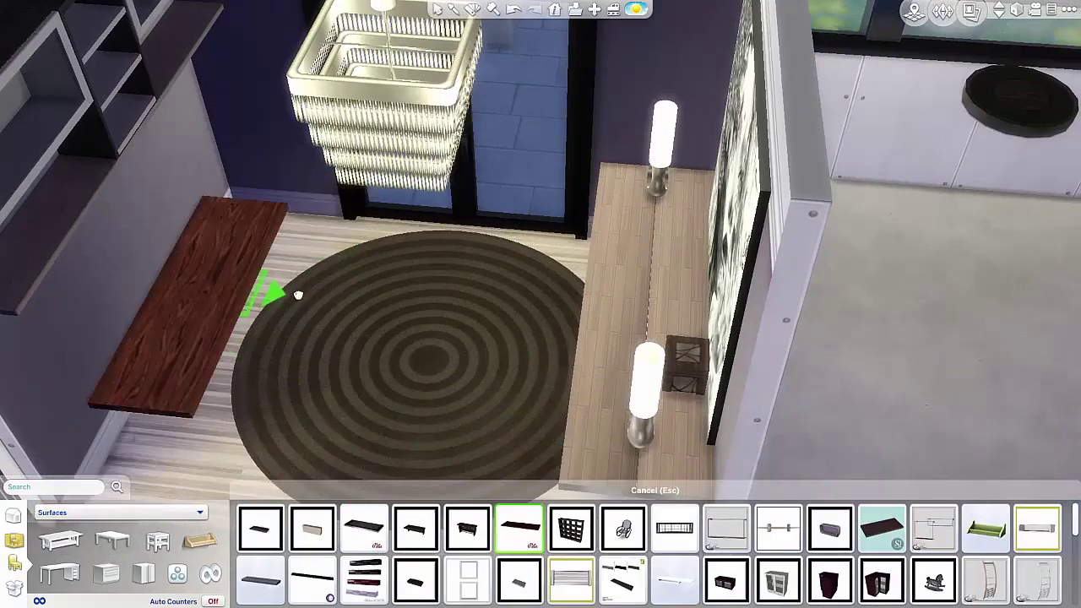
left_click(365, 578)
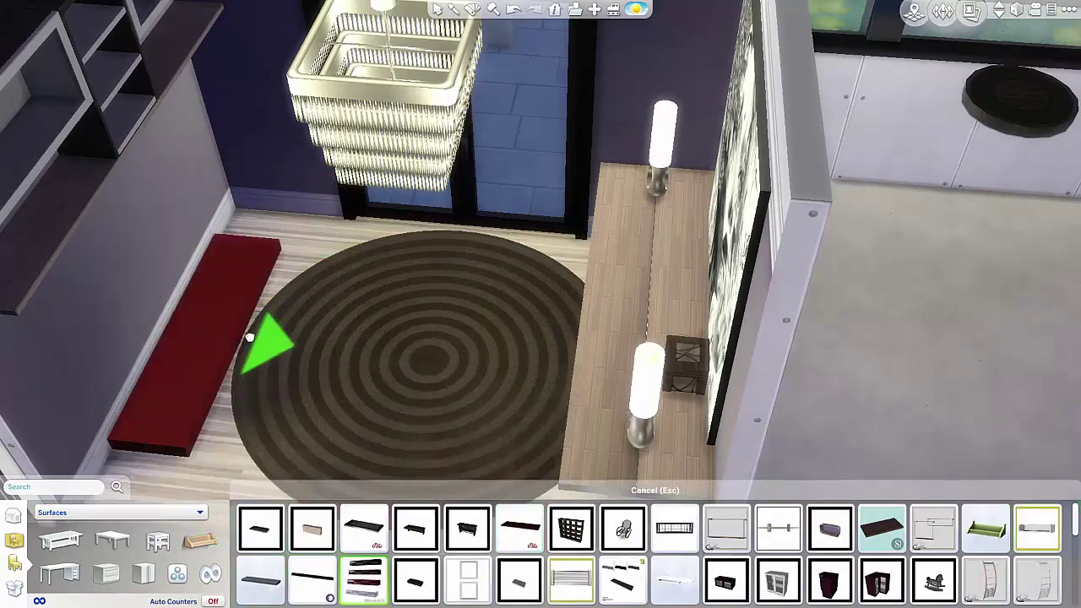
left_click(313, 578)
scroll(228, 386, "down", 2)
key("Escape")
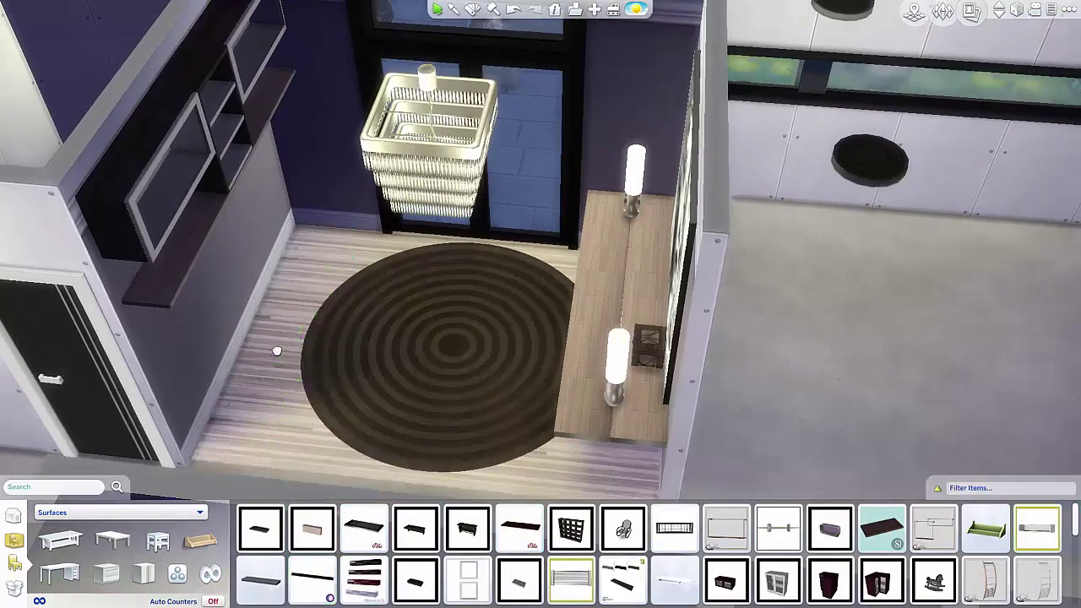
Step: Mount DOT_PotSingleWallLightMesh lights on the wall beneath the two hanging glass-fronted units
key("w")
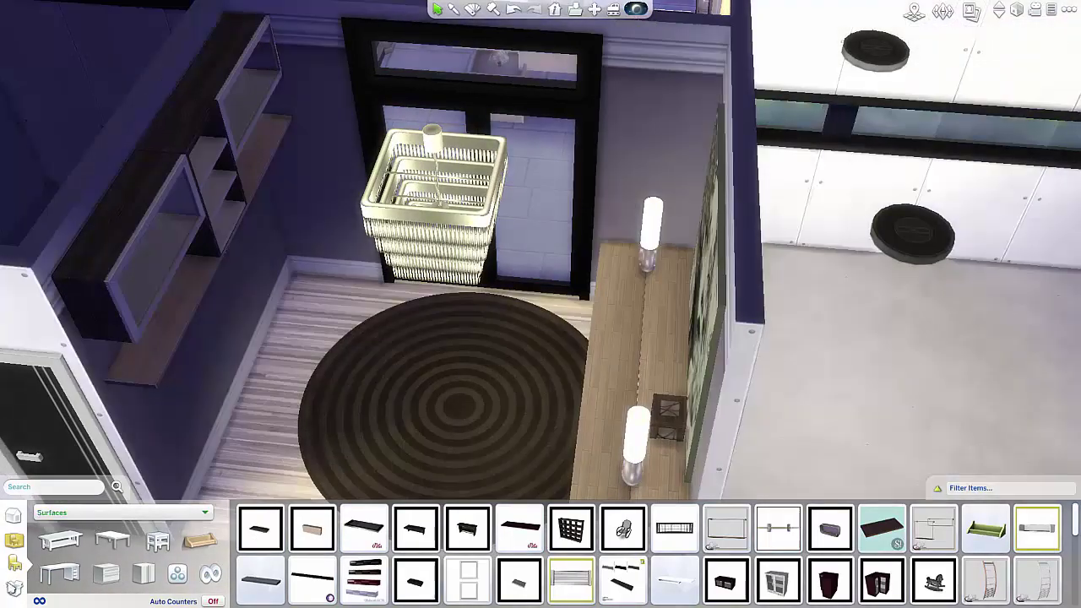
left_click(81, 512)
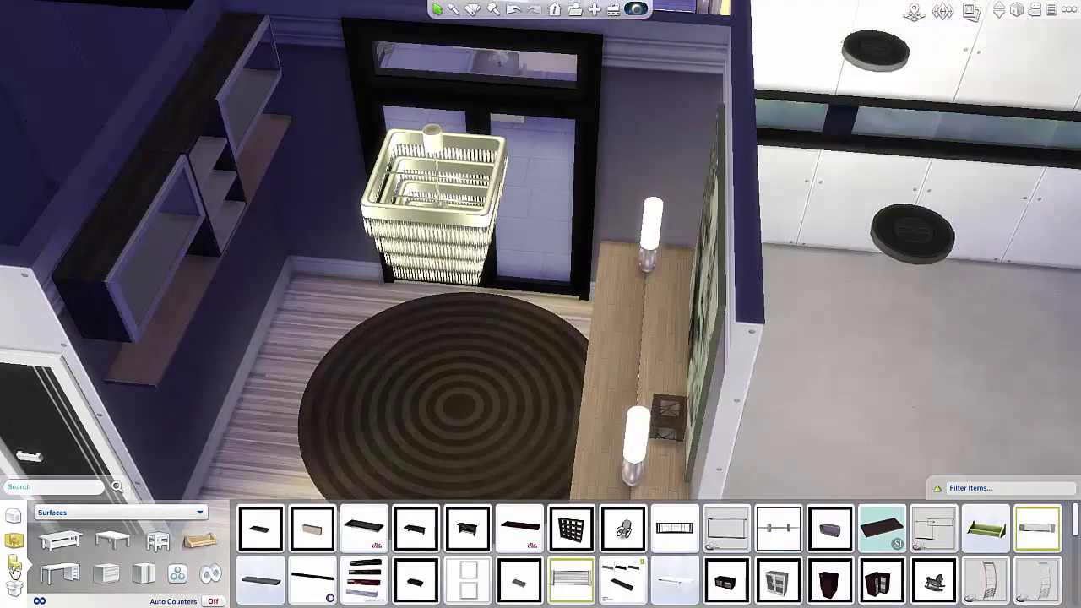
left_click(76, 454)
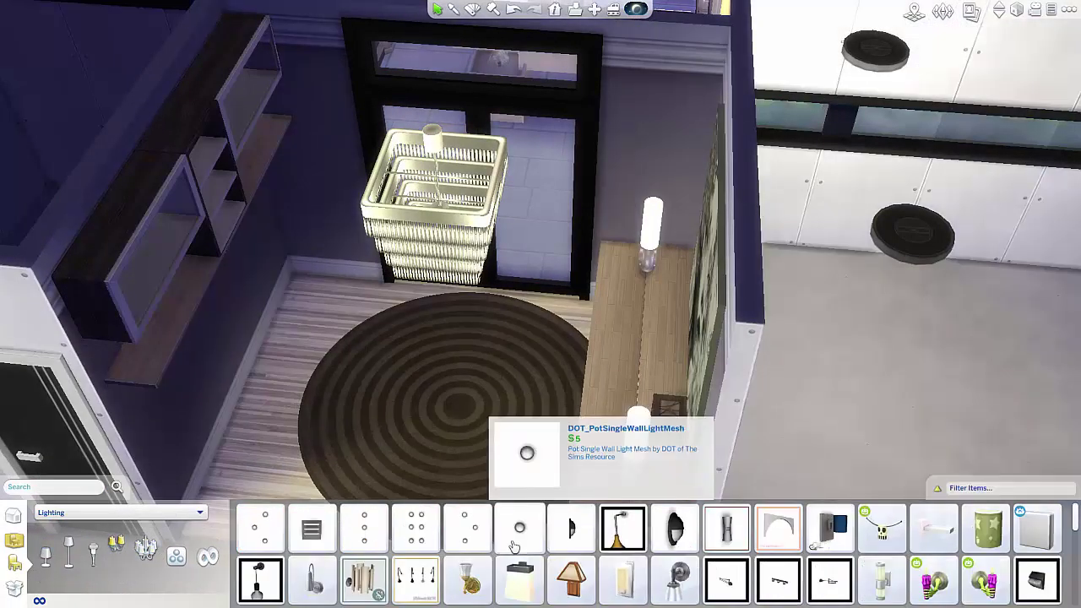
left_click(519, 528)
left_click_drag(128, 347, 205, 68)
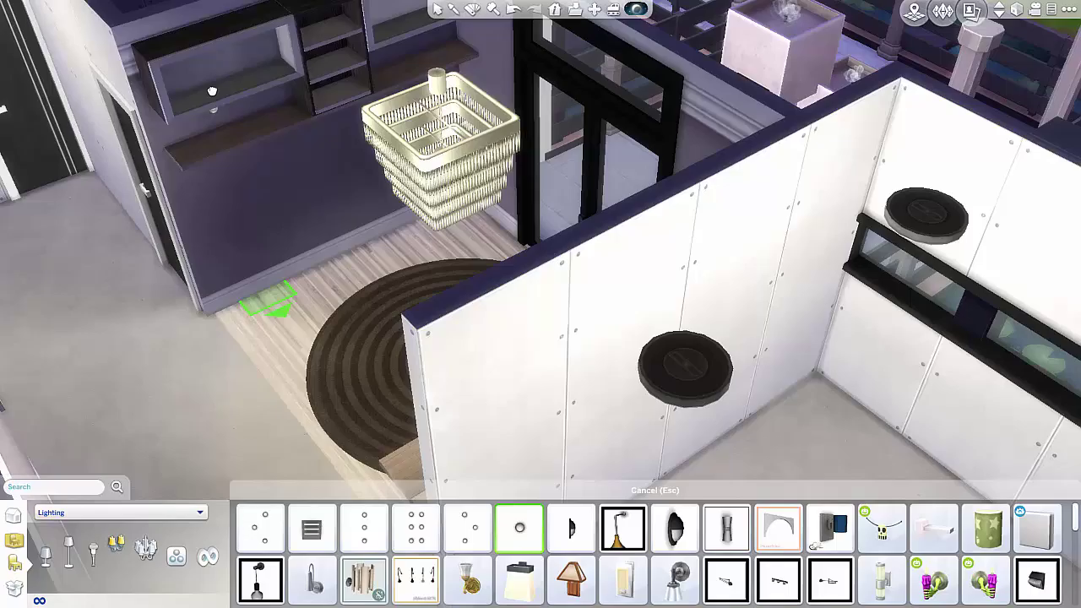
scroll(282, 328, "up", 4)
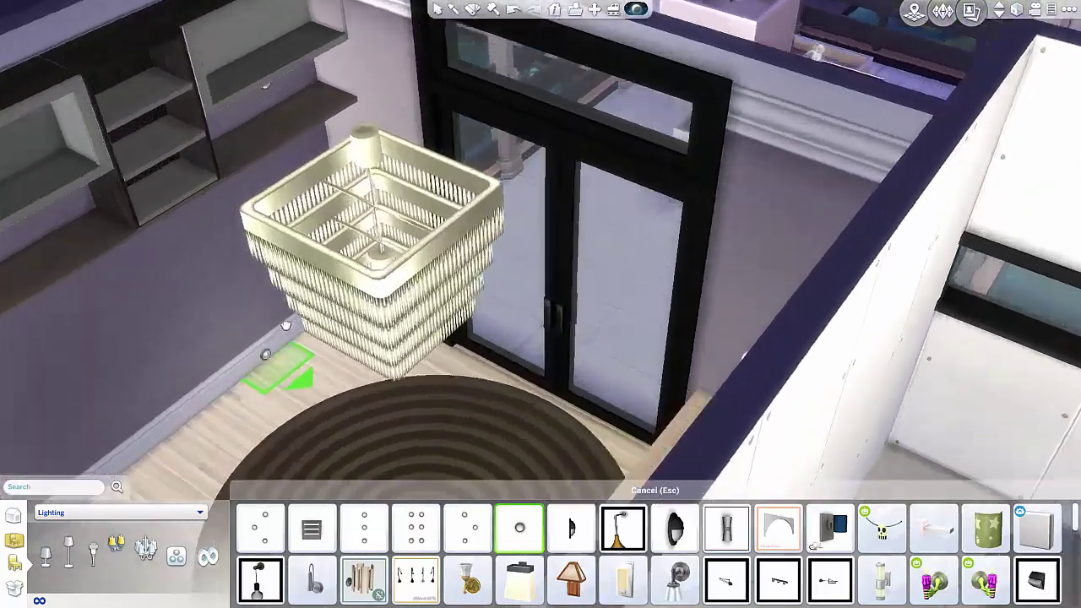
key("Escape")
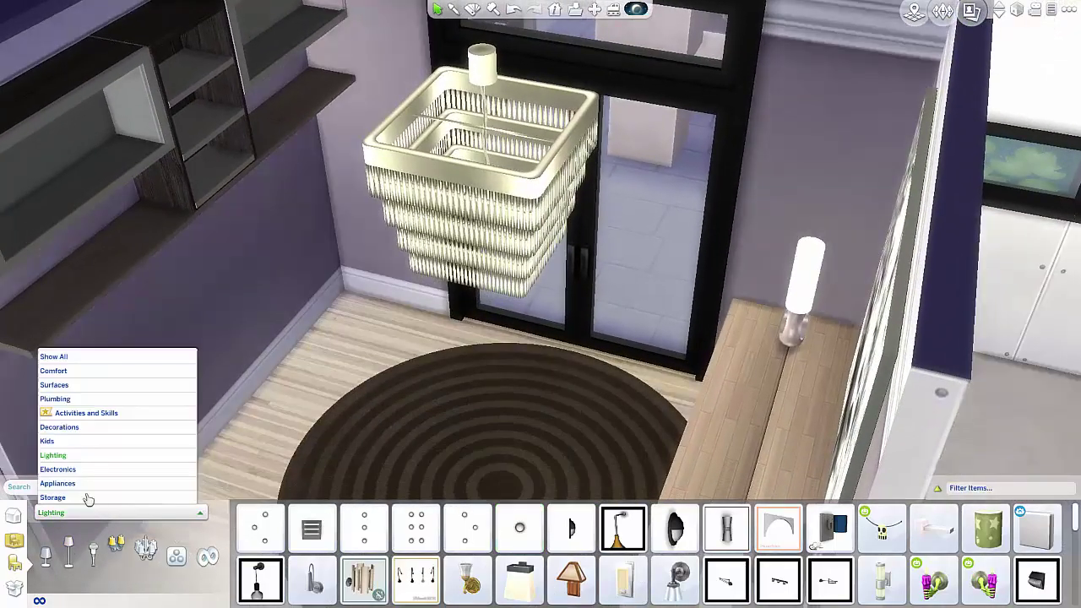
left_click(76, 427)
scroll(952, 551, "down", 2)
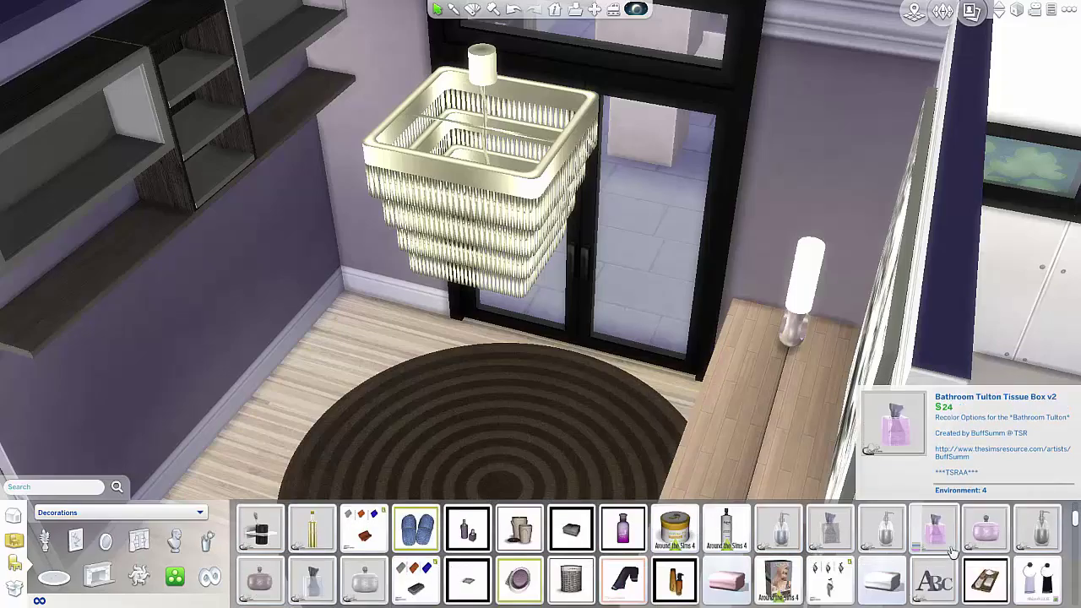
scroll(953, 551, "down", 5)
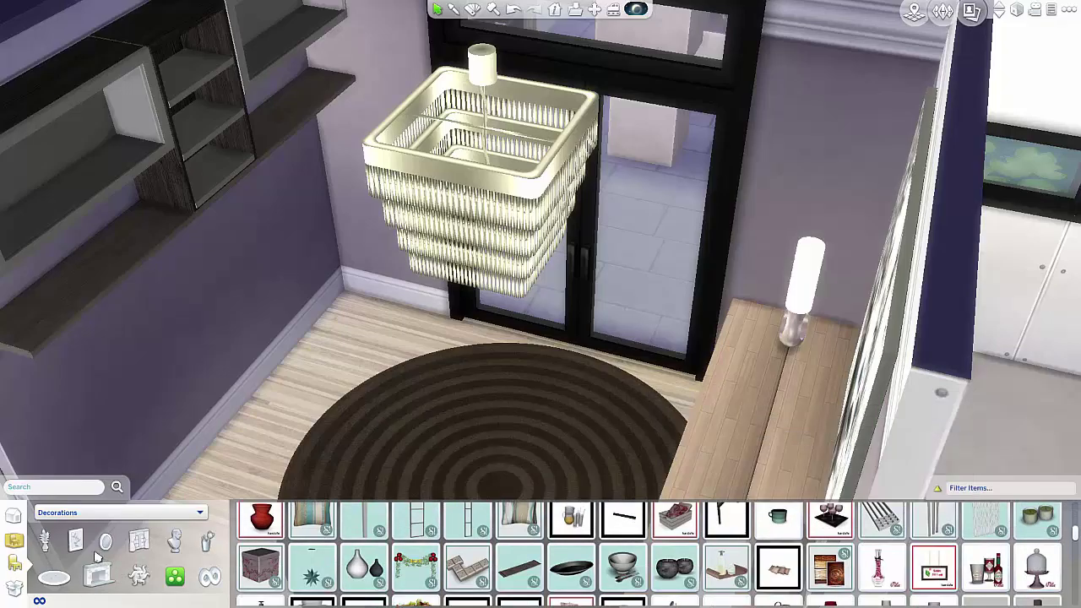
Step: Try a white-framed chair with patterned upholstery on the round rug
left_click(59, 513)
left_click(54, 371)
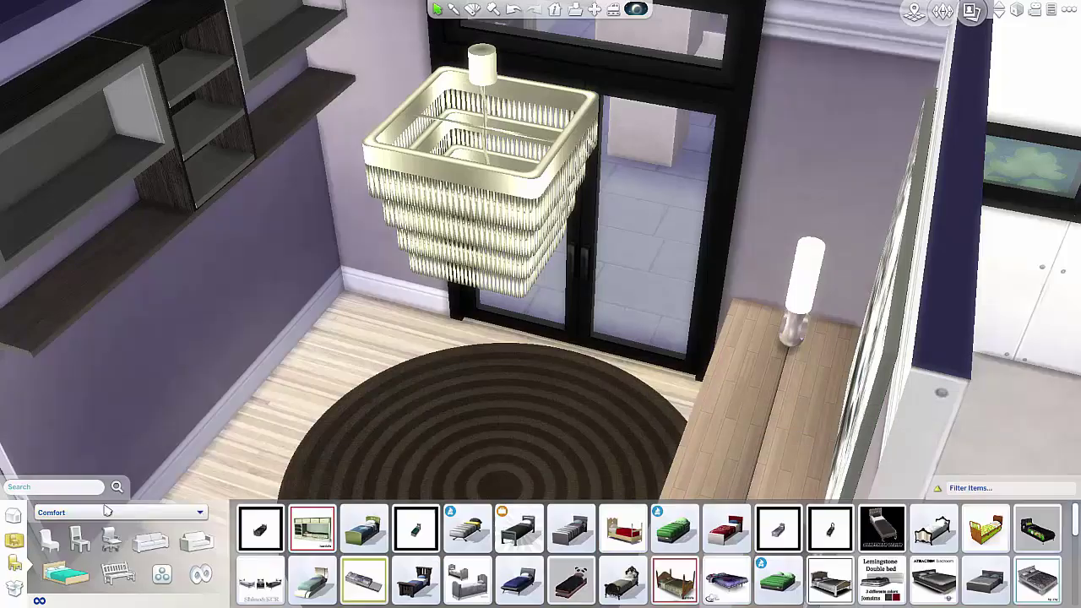
left_click(49, 545)
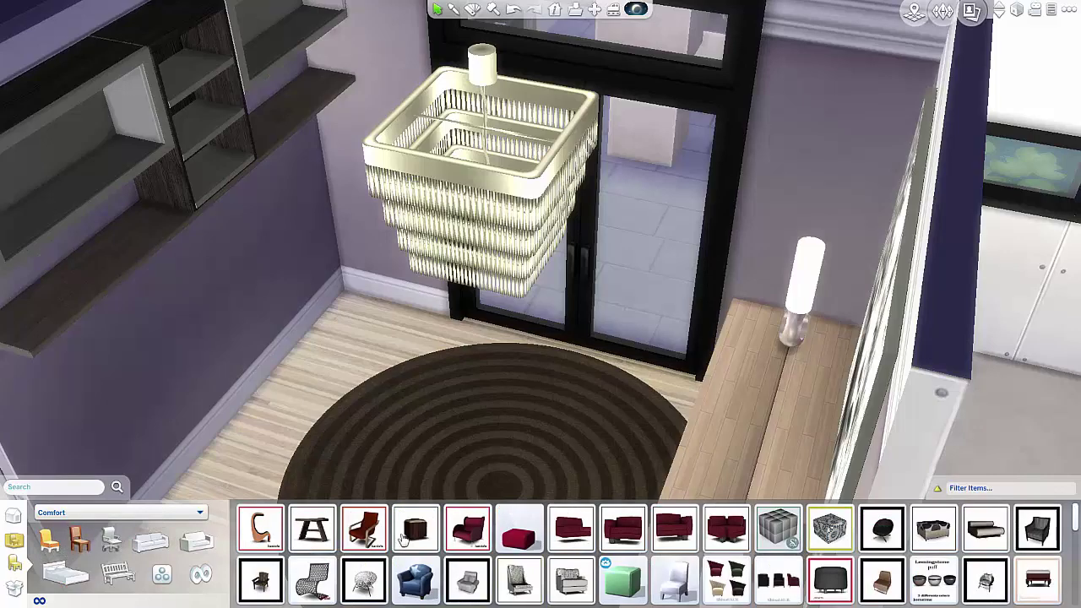
left_click(826, 528)
left_click(519, 580)
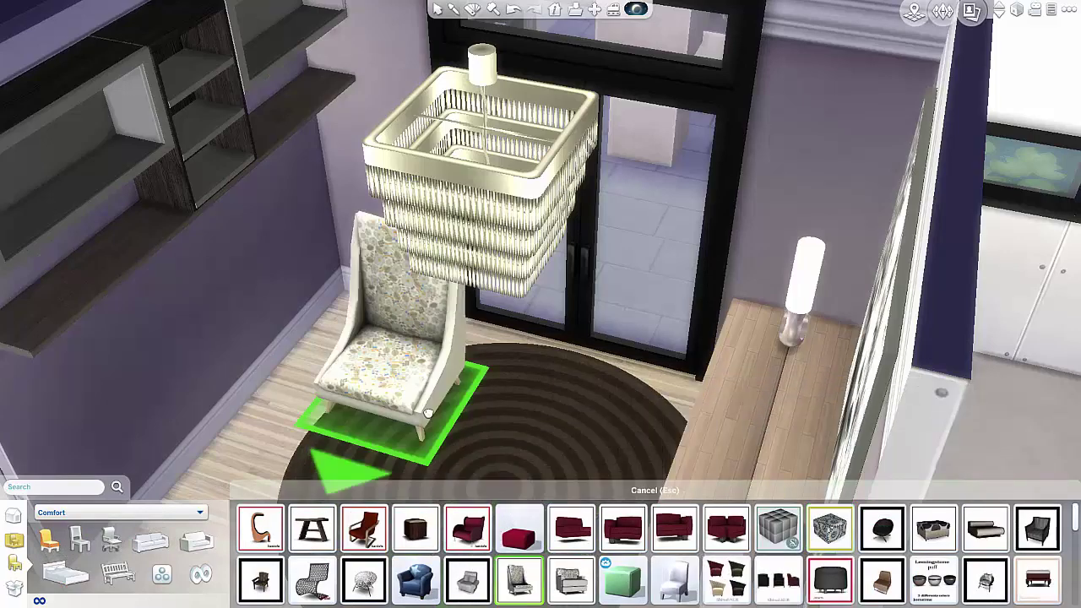
scroll(863, 583, "down", 5)
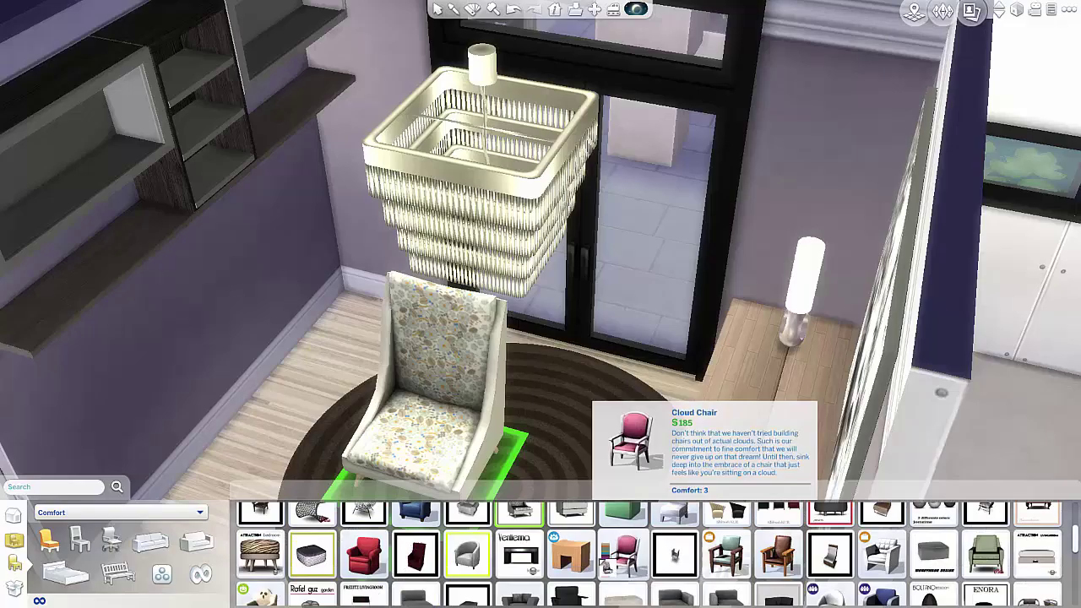
scroll(363, 579, "down", 1)
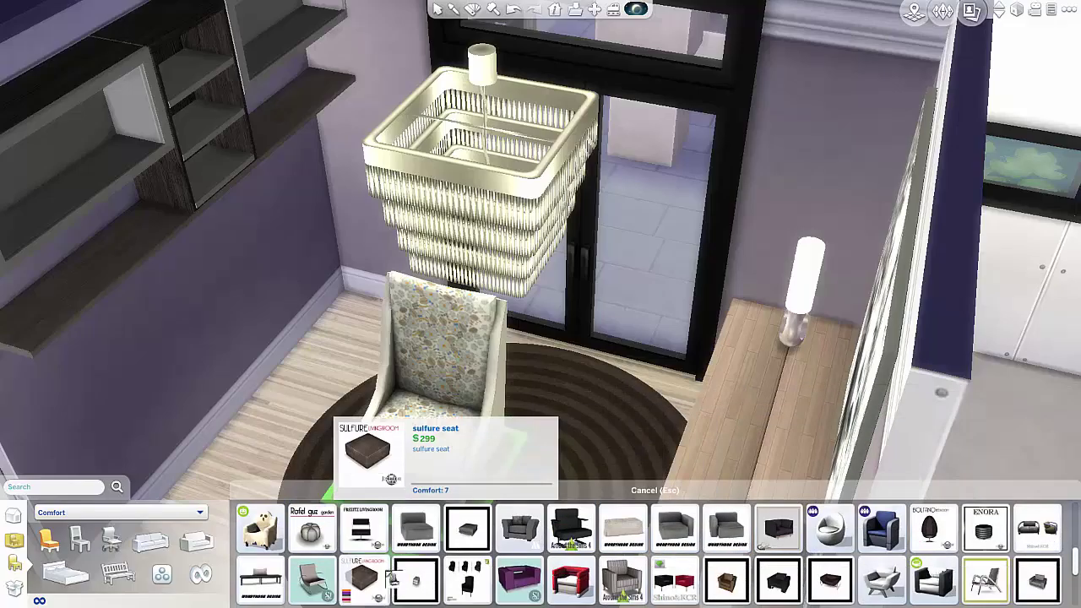
Step: Try a long dark bench with cream cushions against the wall beneath the hanging shelves
left_click(281, 586)
left_click_drag(369, 435, 517, 468)
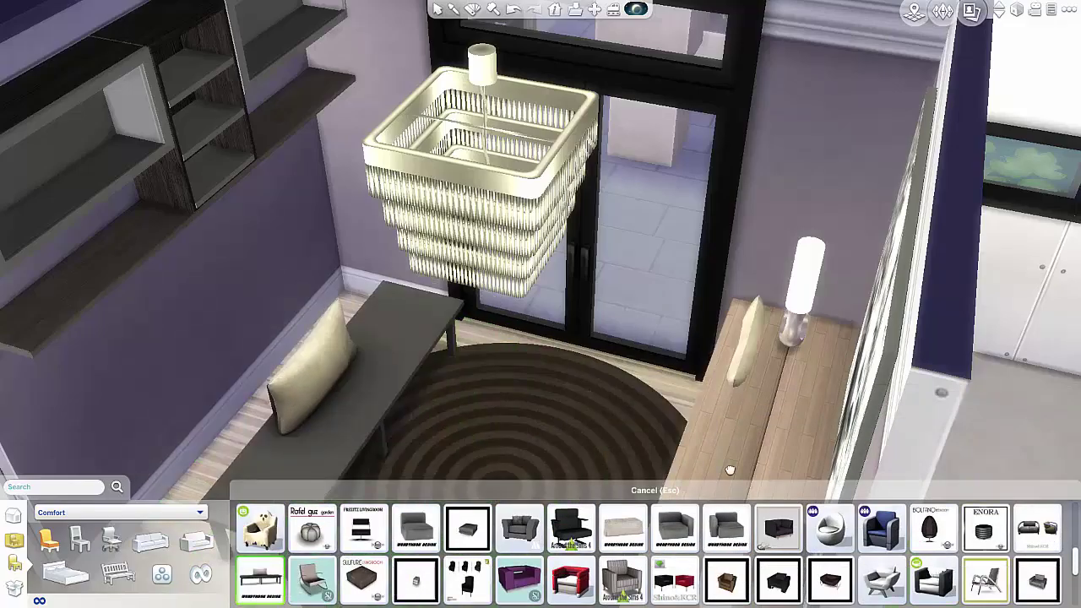
key("Escape")
left_click(338, 380)
key("Delete")
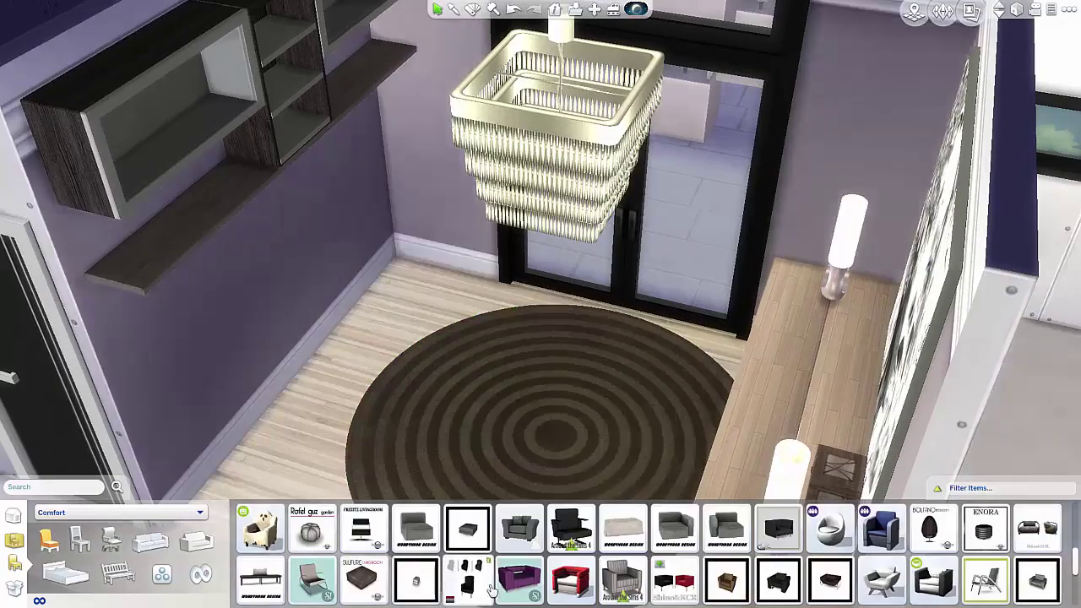
Step: Try several sofas in the hall, including a backed grey-white one, a cream three-seater and a purple one
scroll(493, 590, "down", 2)
left_click(157, 545)
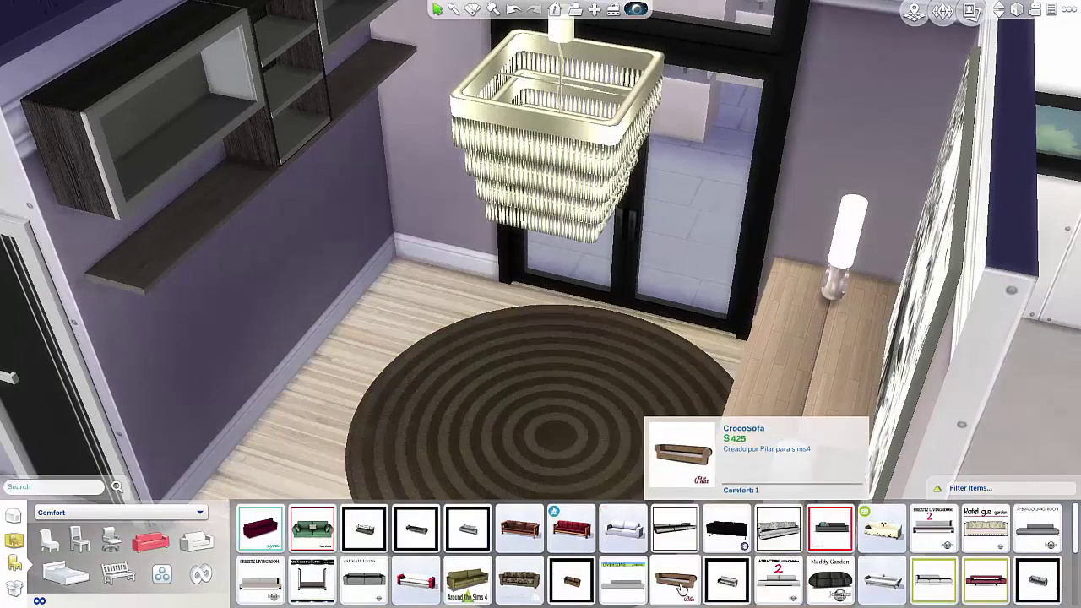
left_click(261, 579)
left_click(934, 529)
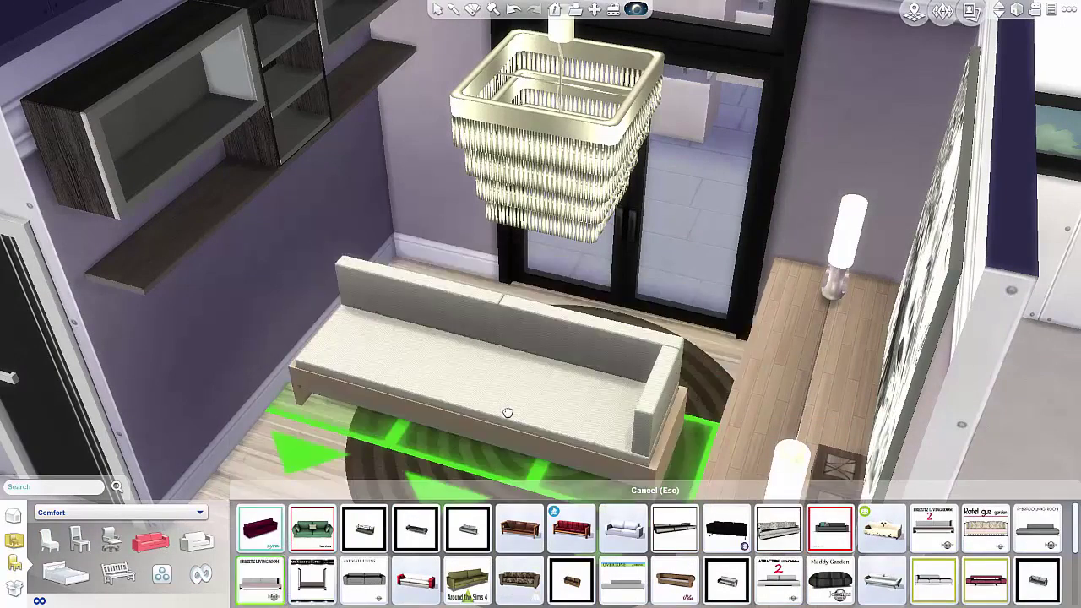
left_click(1005, 547)
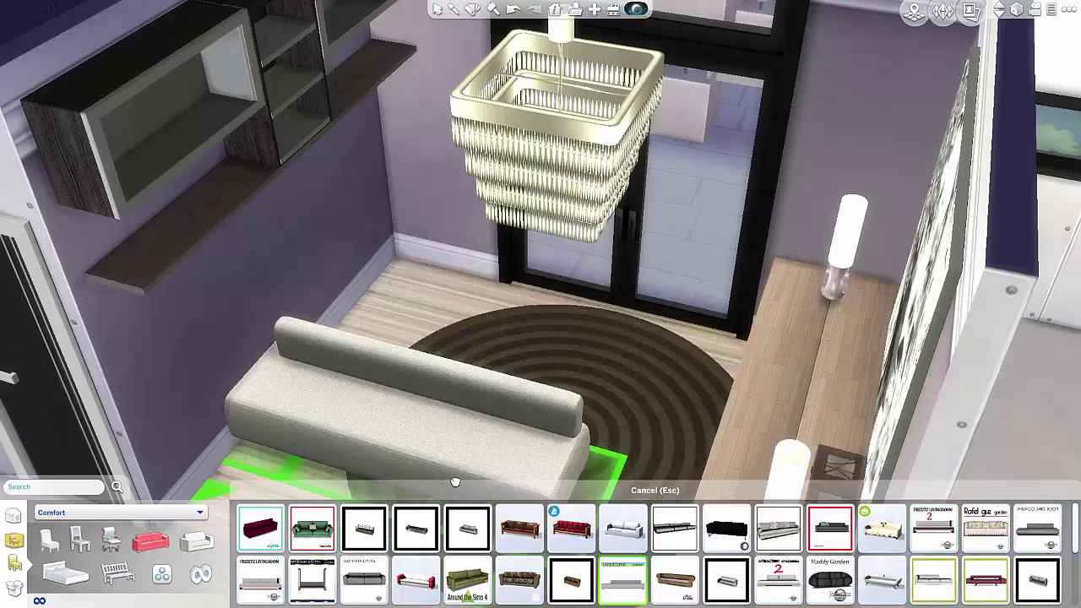
scroll(830, 554, "down", 2)
left_click(830, 553)
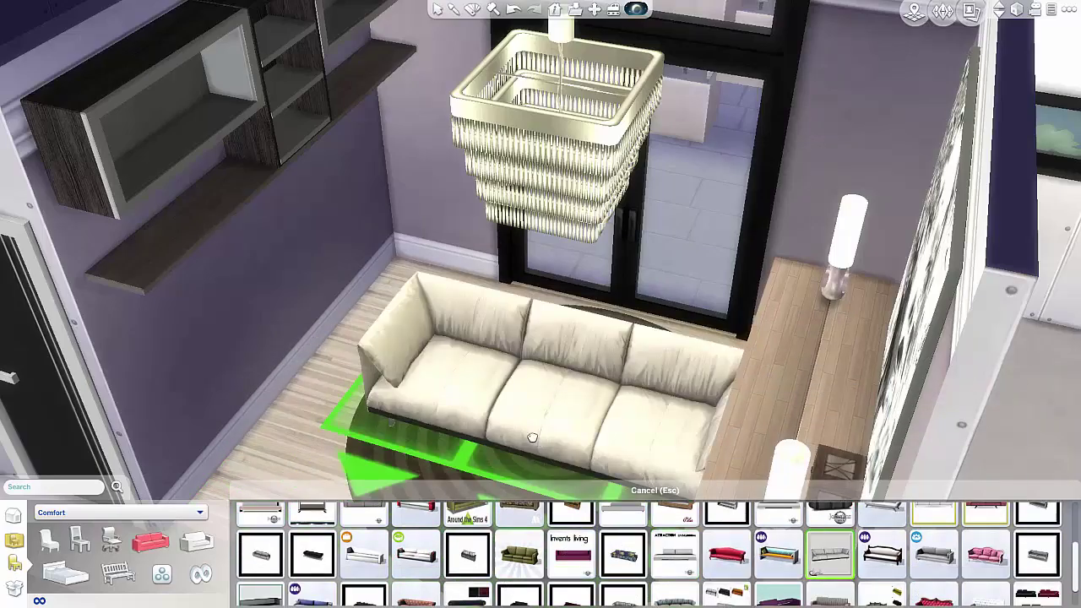
scroll(779, 558, "down", 1)
left_click(779, 579)
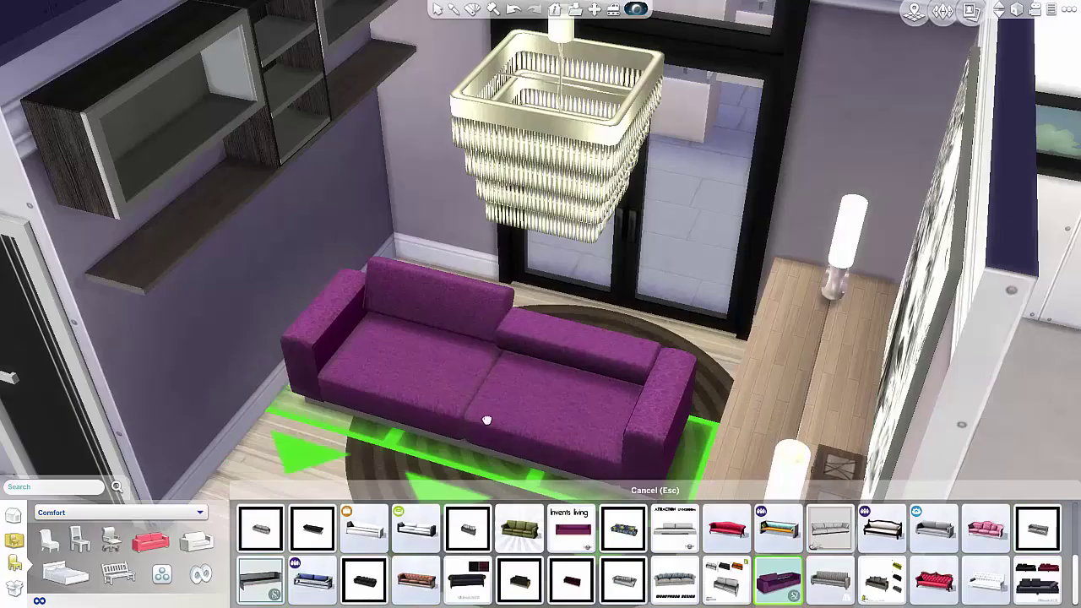
Step: Place the off-white sofa with the wooden base along the wall beneath the hanging shelves
left_click(260, 582)
scroll(281, 569, "up", 1)
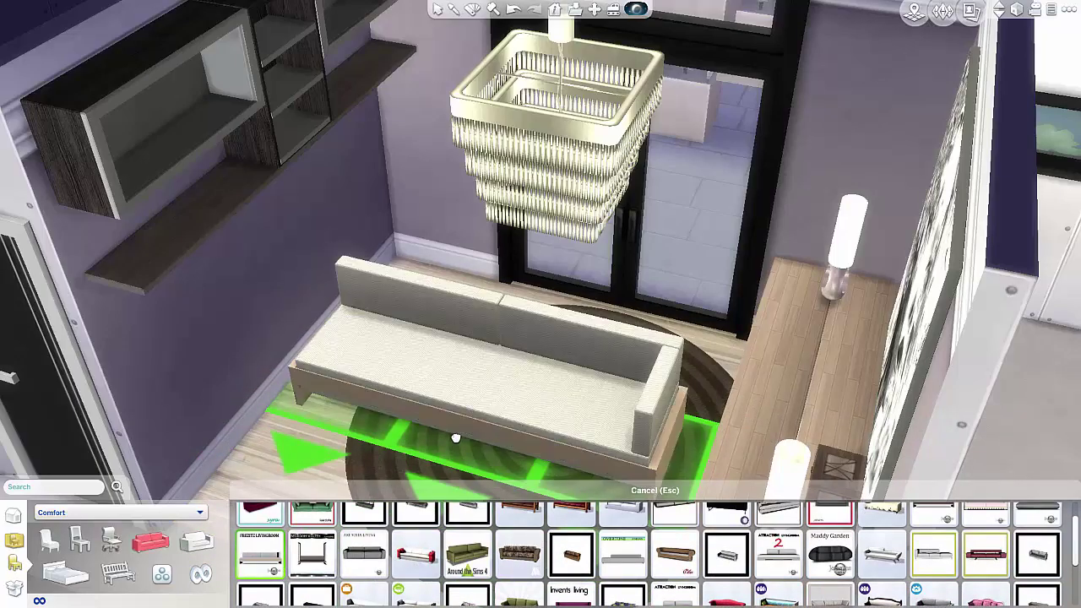
left_click_drag(457, 355, 628, 411)
left_click_drag(528, 380, 386, 386)
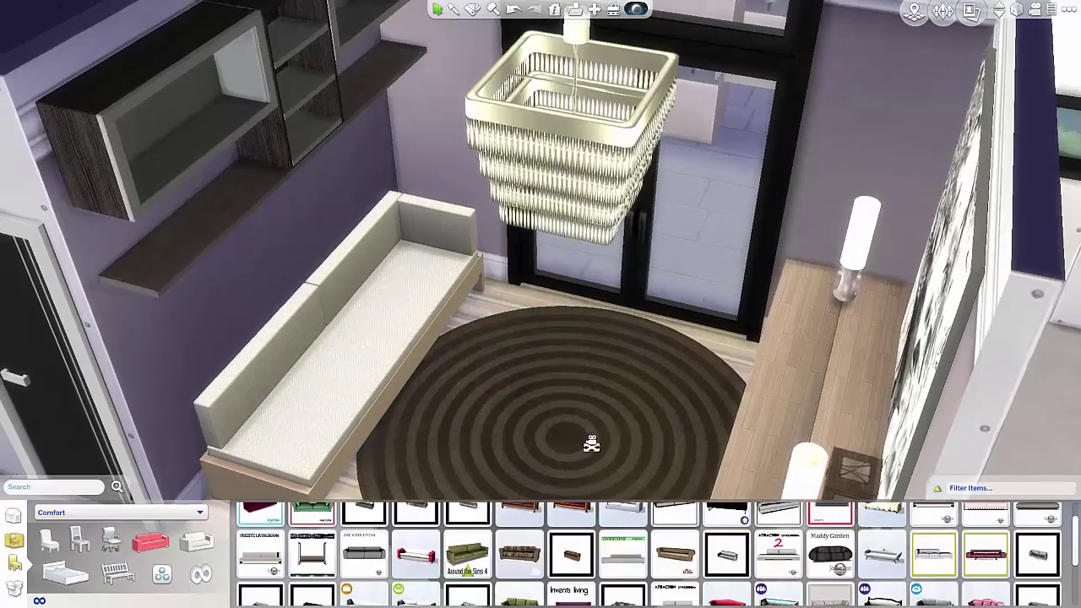
left_click_drag(592, 444, 623, 453)
scroll(744, 571, "up", 1)
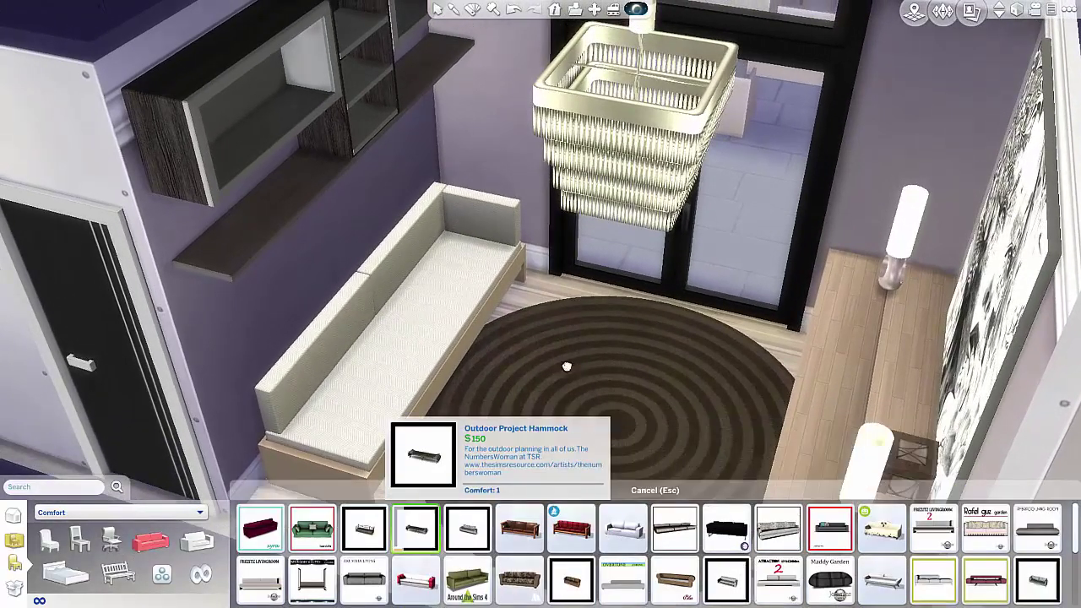
key("Escape")
Step: Place a woven bench with wooden legs on the round rug
left_click(211, 546)
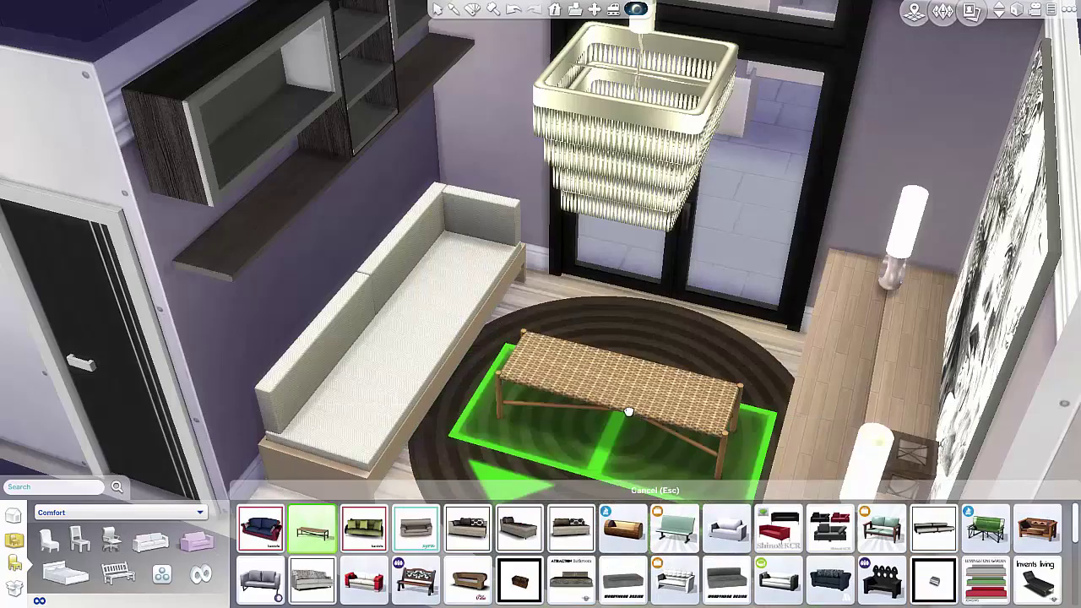
left_click(629, 413)
scroll(744, 549, "down", 3)
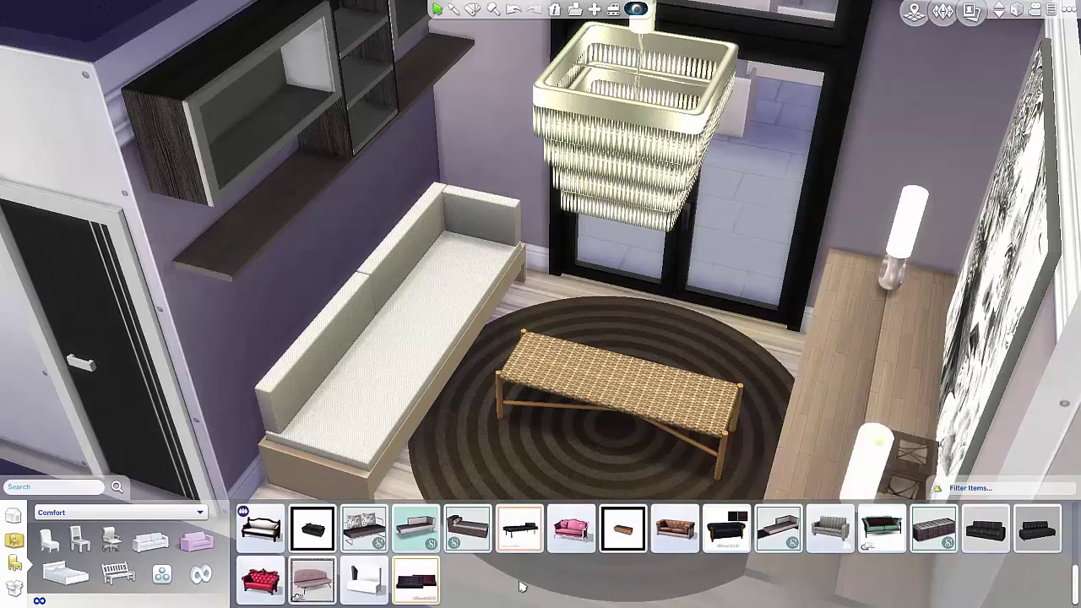
Step: Replace the off-white sofa with the wicker That's the spirit - loveseat, set against the wall near the glass doors
left_click(357, 407)
key("Delete")
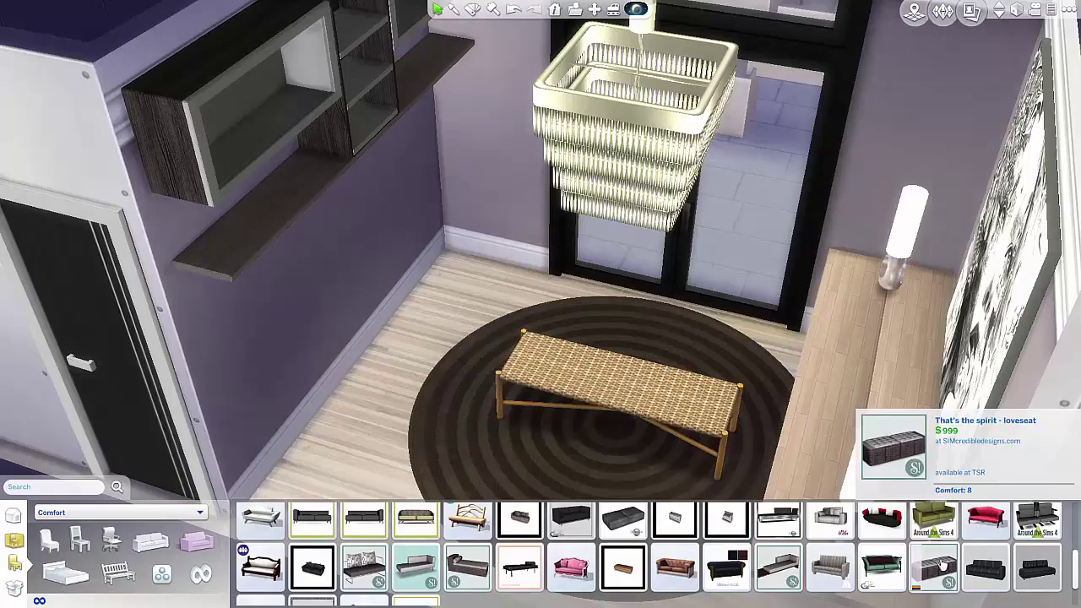
left_click(936, 568)
left_click_drag(572, 374, 578, 376)
left_click(580, 377)
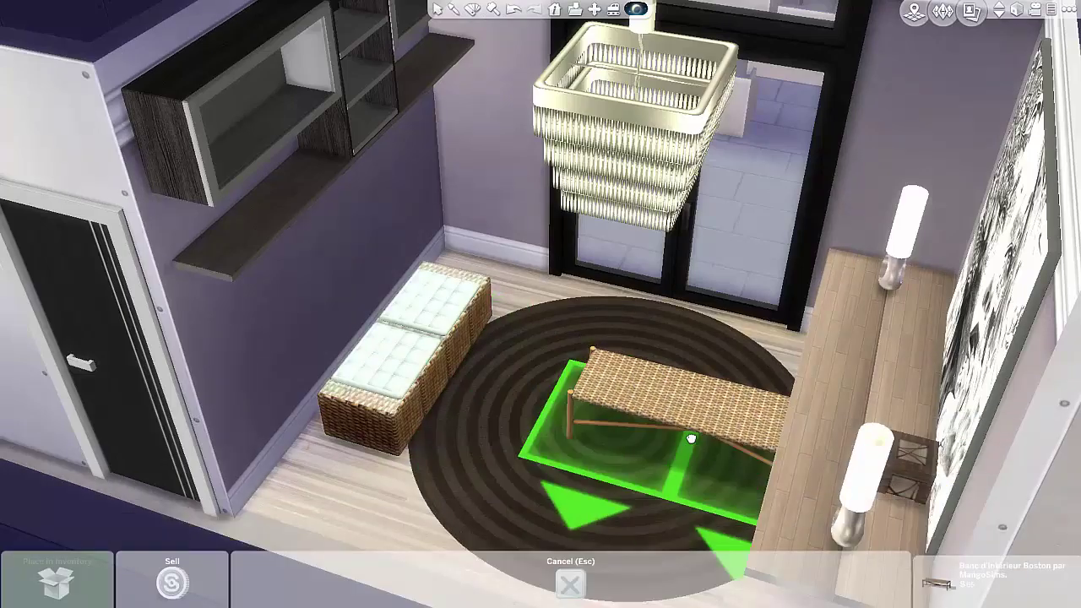
left_click(621, 443)
left_click(403, 386)
scroll(310, 460, "up", 1)
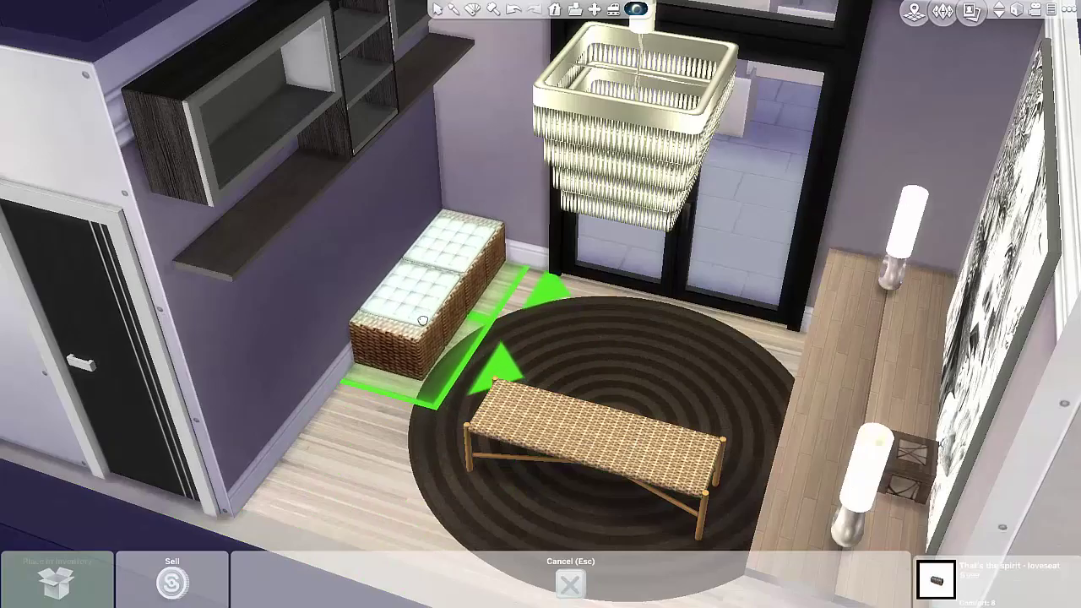
left_click(423, 322)
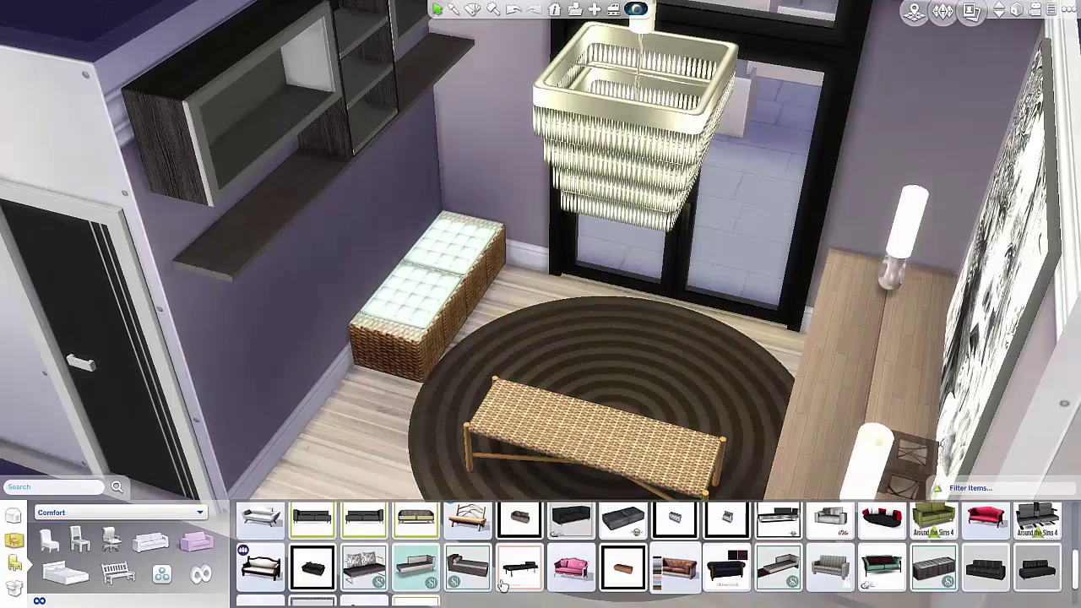
Step: Add a second That's the spirit - loveseat along the same wall and line the pair up beneath the shelves
left_click(934, 565)
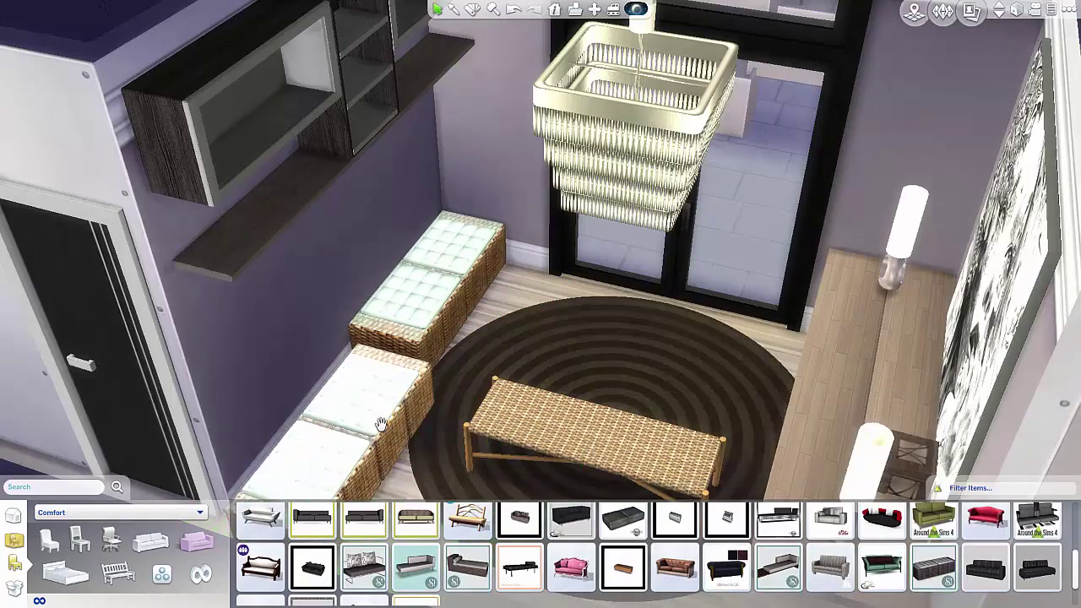
left_click(381, 424)
left_click(364, 426)
left_click_drag(364, 427, 589, 320)
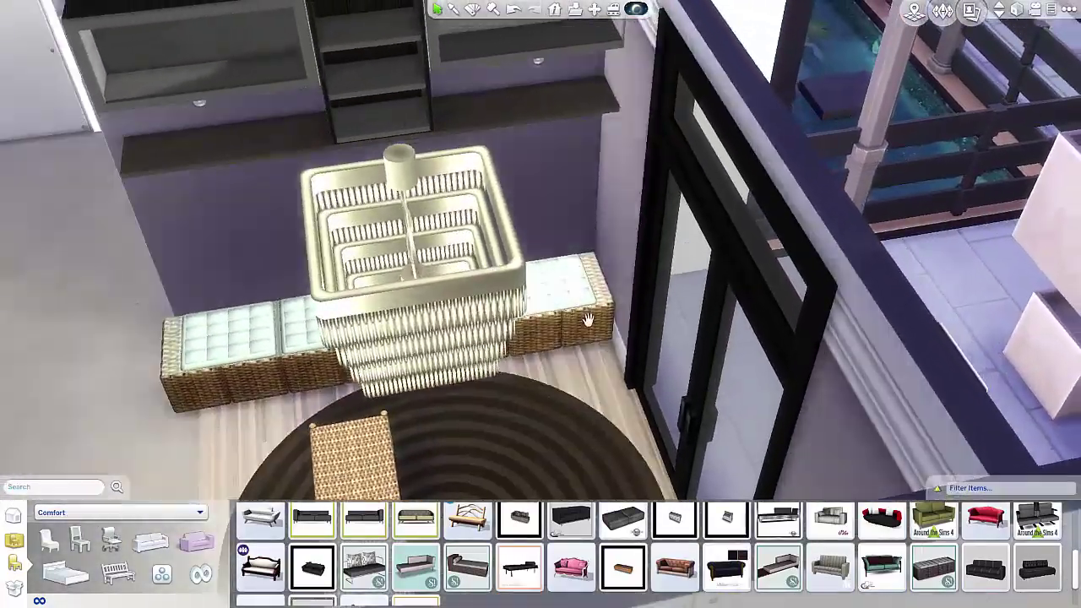
left_click(588, 319)
left_click(589, 328)
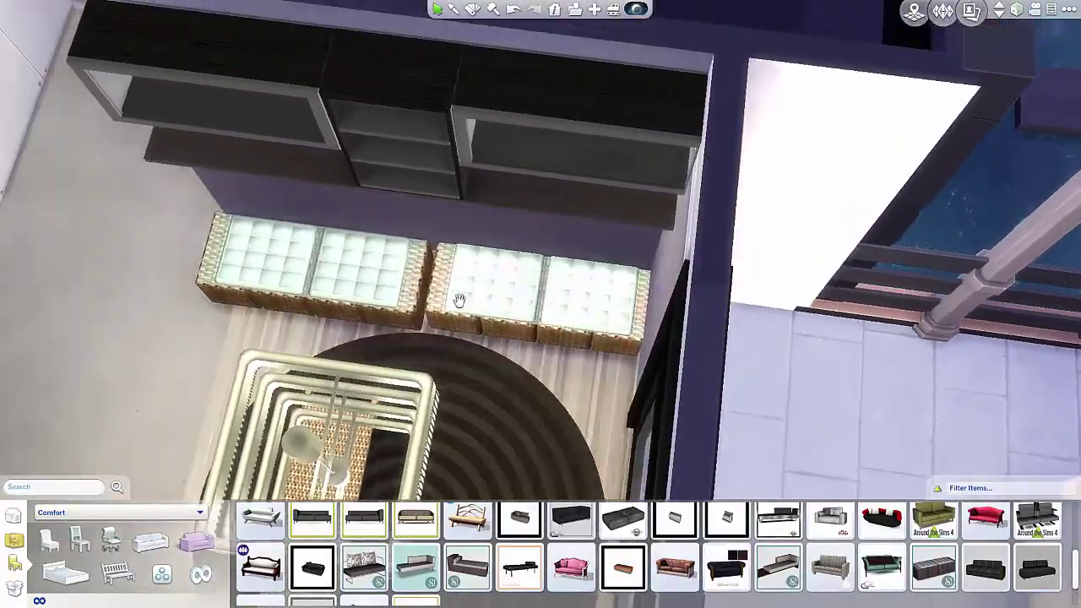
Step: Close the gap between the two wicker loveseats and remove the woven bench from the rug
left_click(400, 289)
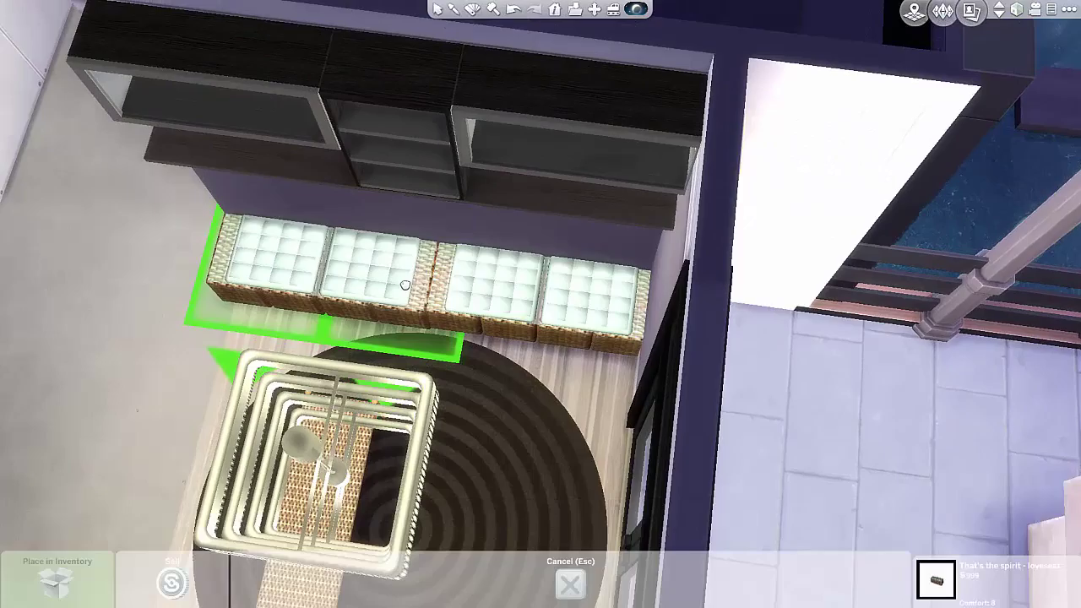
left_click(406, 285)
left_click(410, 304)
left_click(412, 306)
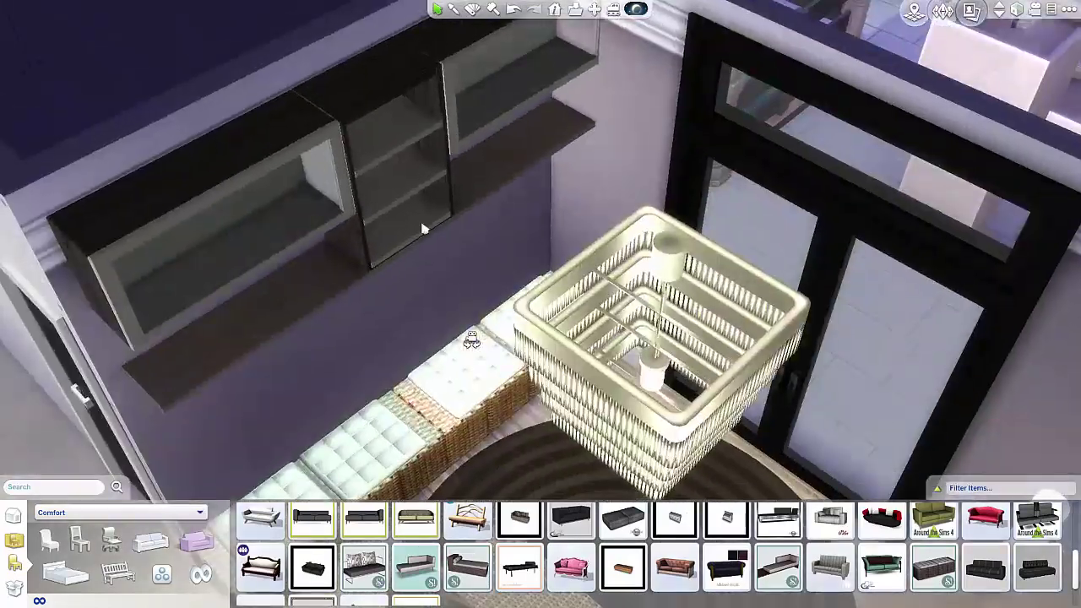
left_click(547, 466)
key("Delete")
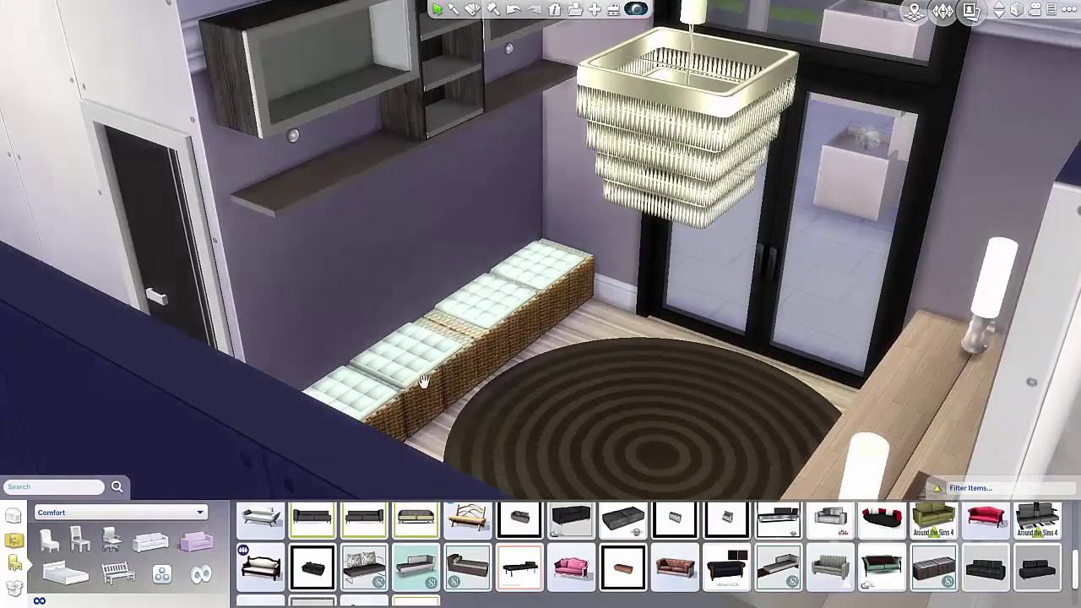
Step: Browse the mirrors and try the long Argh Mirror on the wall behind the hanging shelves
left_click(49, 514)
left_click(61, 428)
scroll(764, 589, "down", 5)
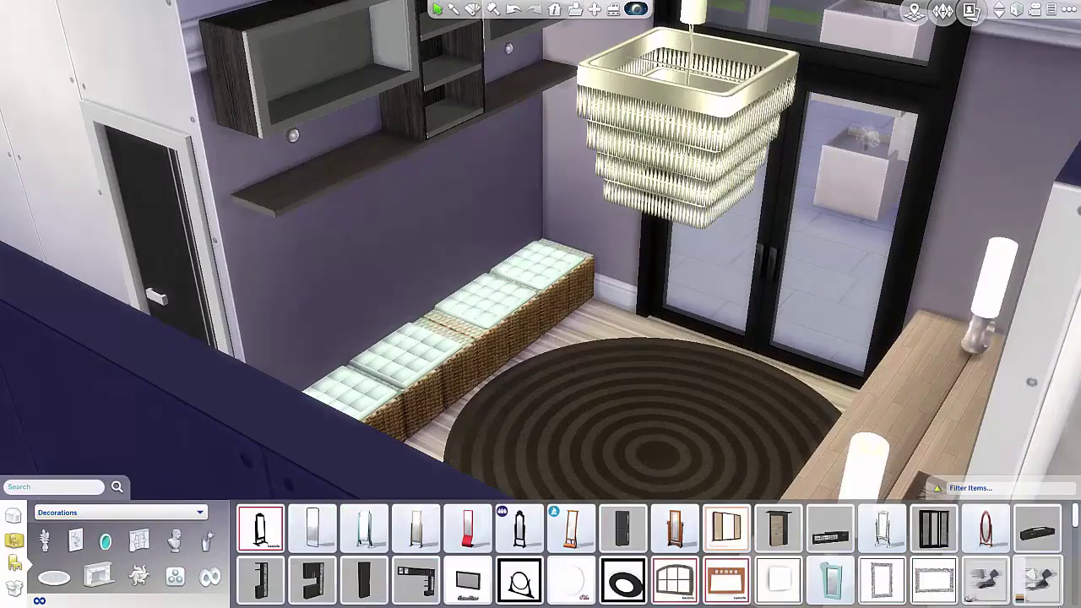
scroll(785, 578, "down", 1)
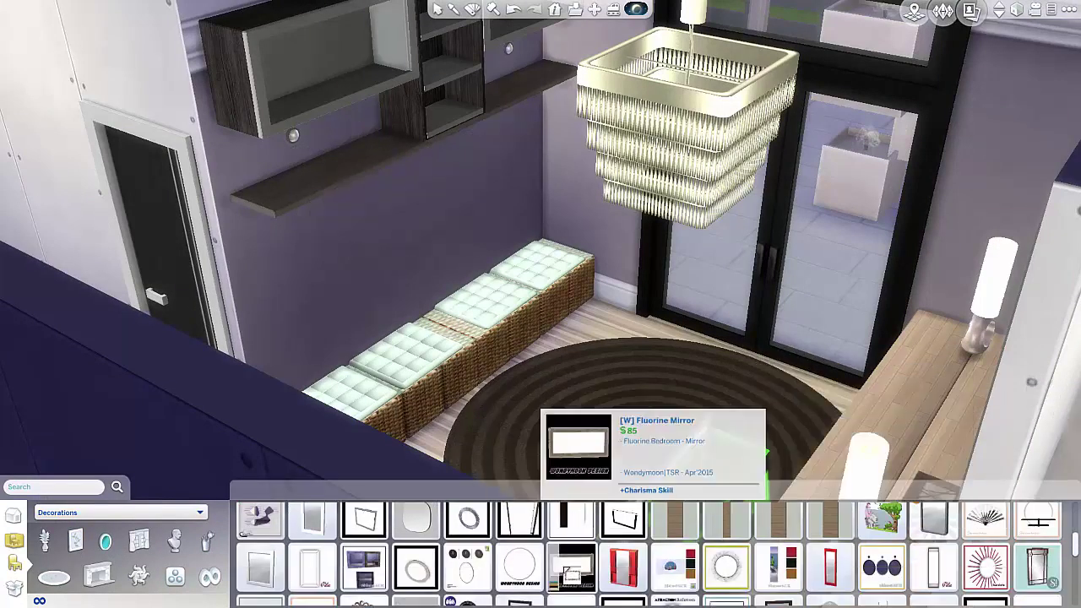
left_click(571, 568)
scroll(624, 581, "down", 1)
scroll(727, 557, "down", 5)
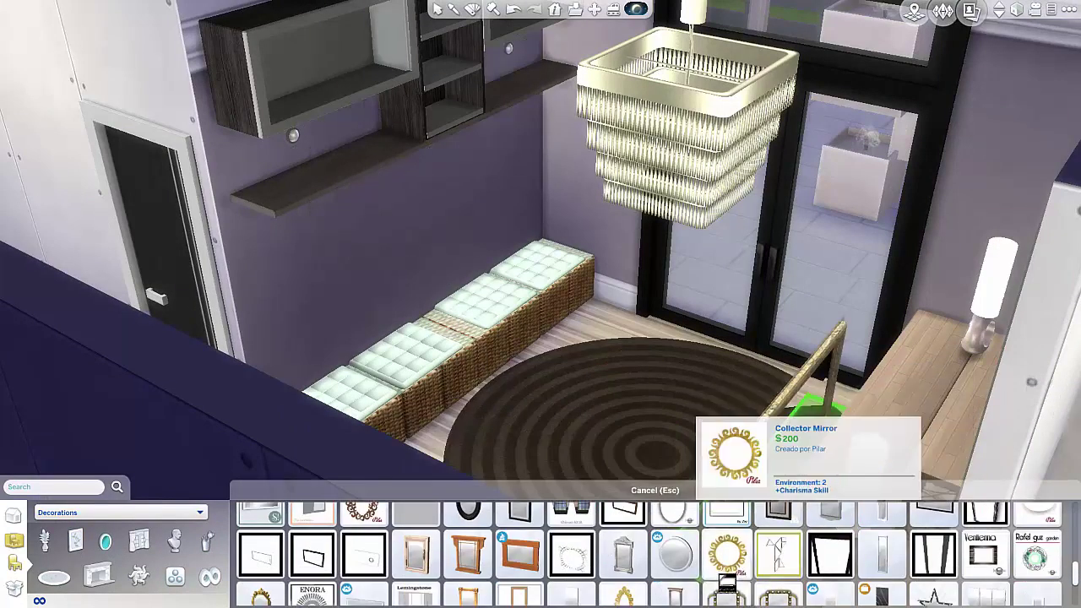
left_click(364, 528)
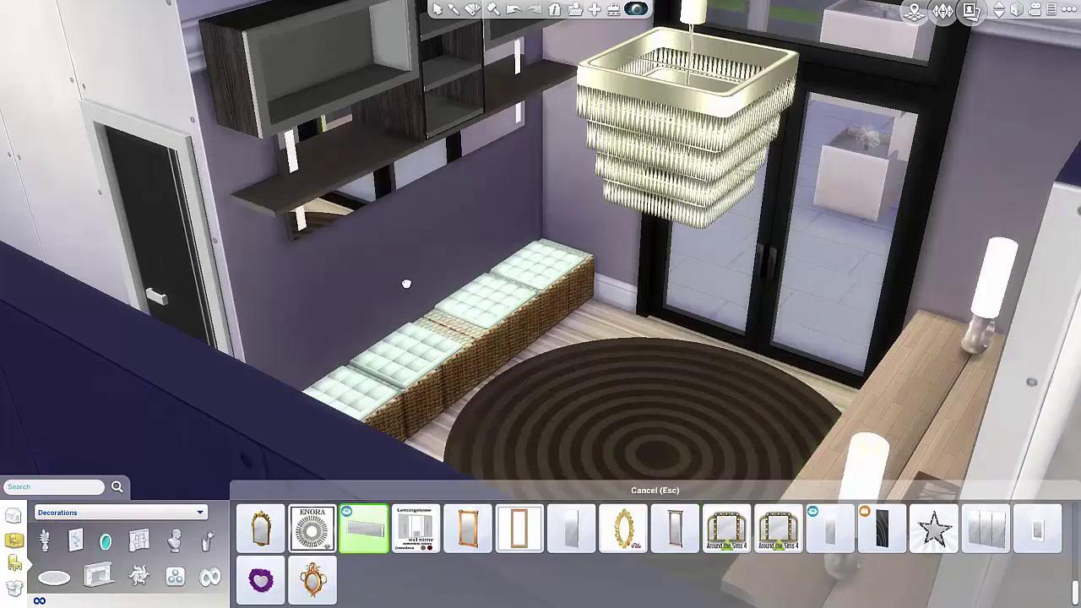
key("Escape")
Step: Remove the hanging shelves and hang the round ENORA sunburst mirror on the wall above the wicker loveseats
left_click(413, 96)
key("Delete")
scroll(350, 249, "up", 3)
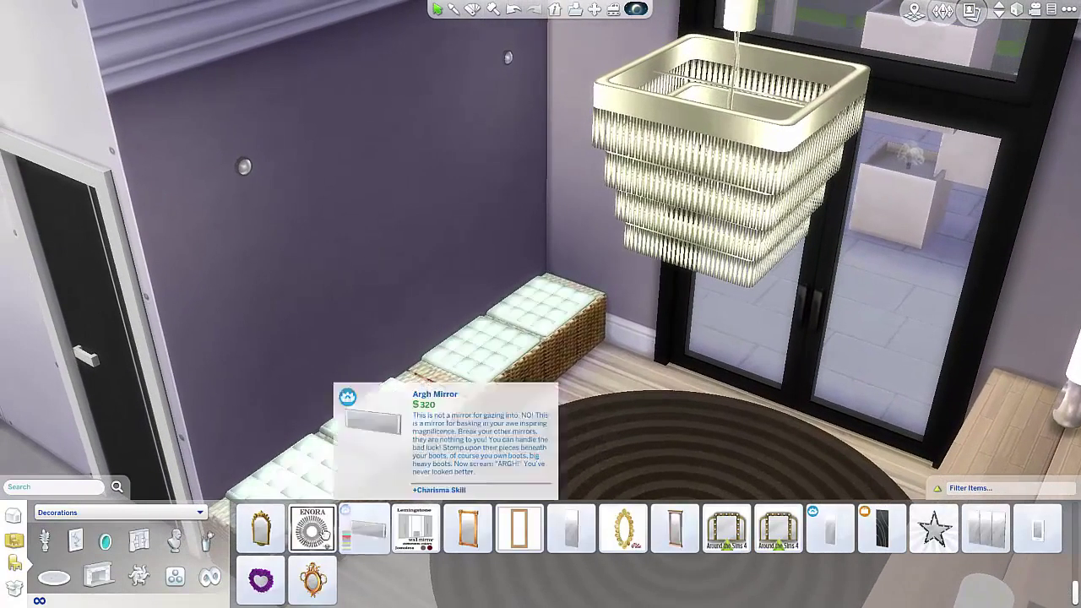
left_click(413, 354)
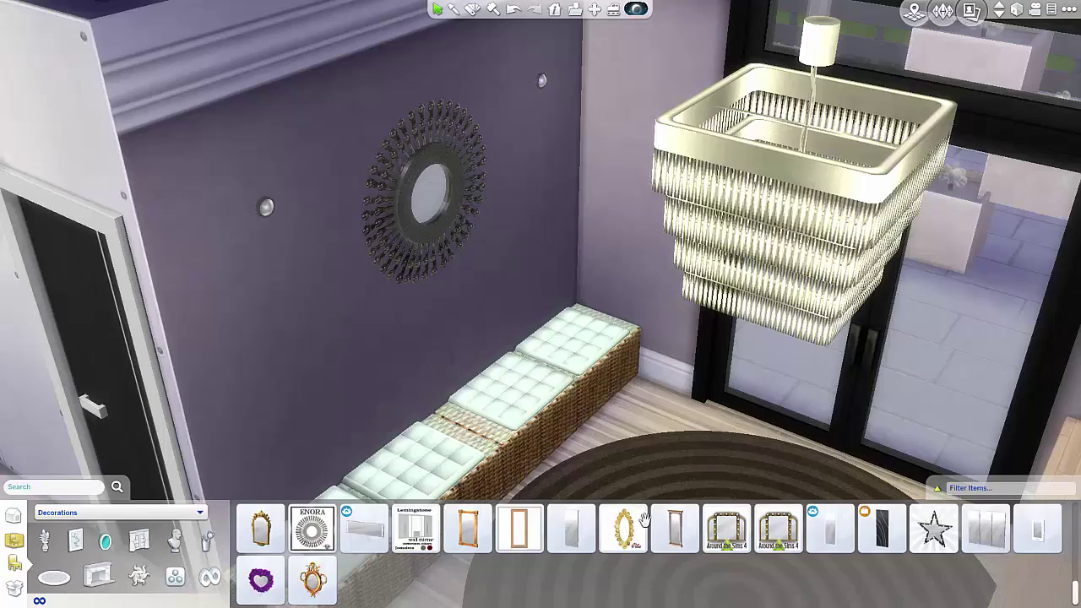
Step: Browse the wall sculptures and paintings for a decoration to go with the round mirror
scroll(576, 553, "up", 3)
scroll(576, 554, "down", 1)
left_click(137, 579)
scroll(837, 577, "down", 5)
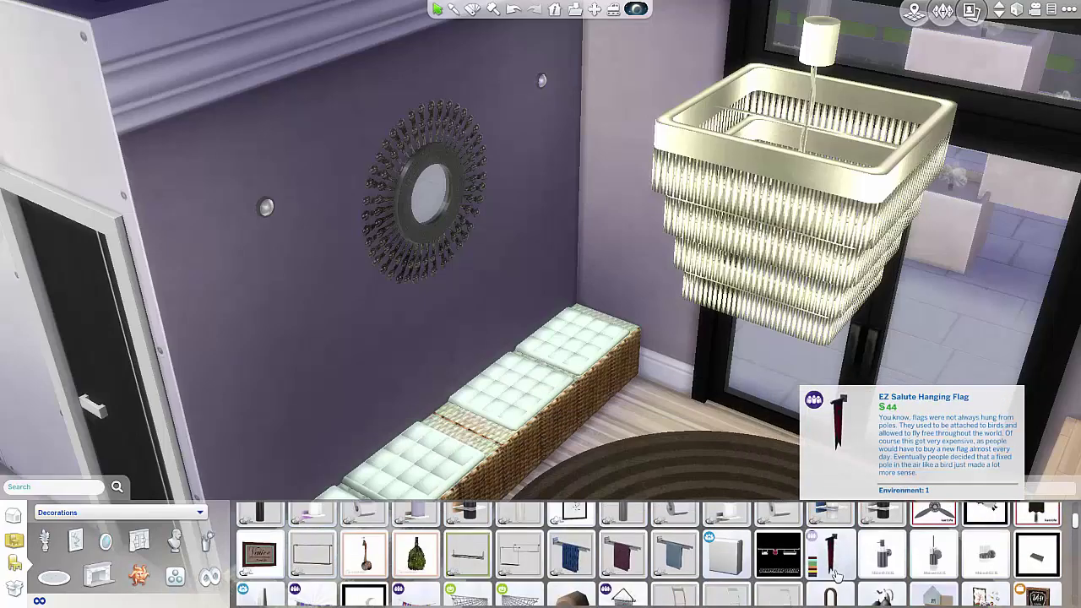
scroll(837, 577, "down", 4)
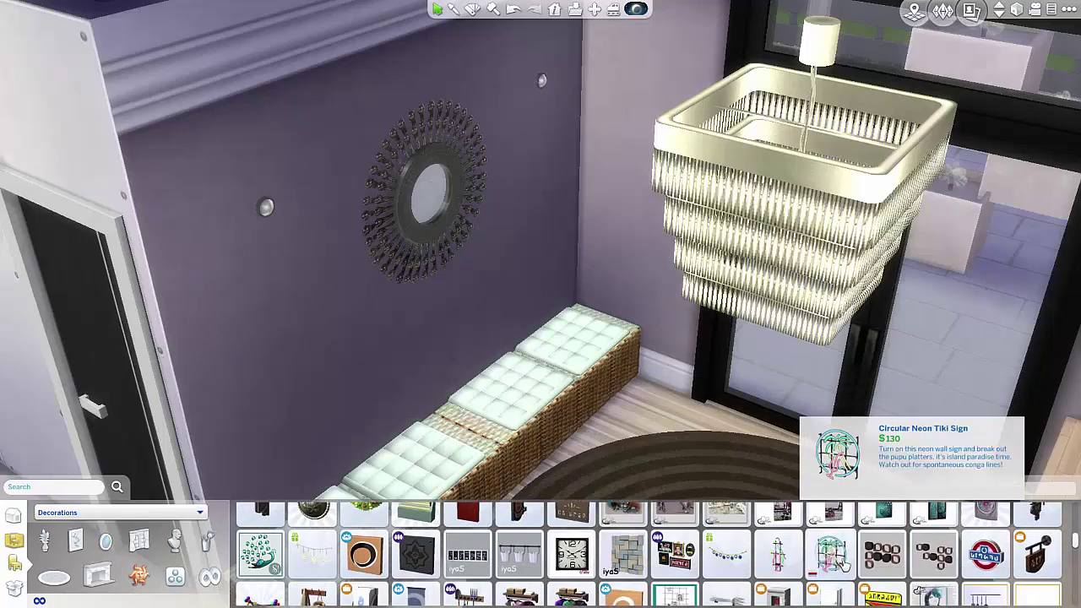
scroll(659, 579, "down", 6)
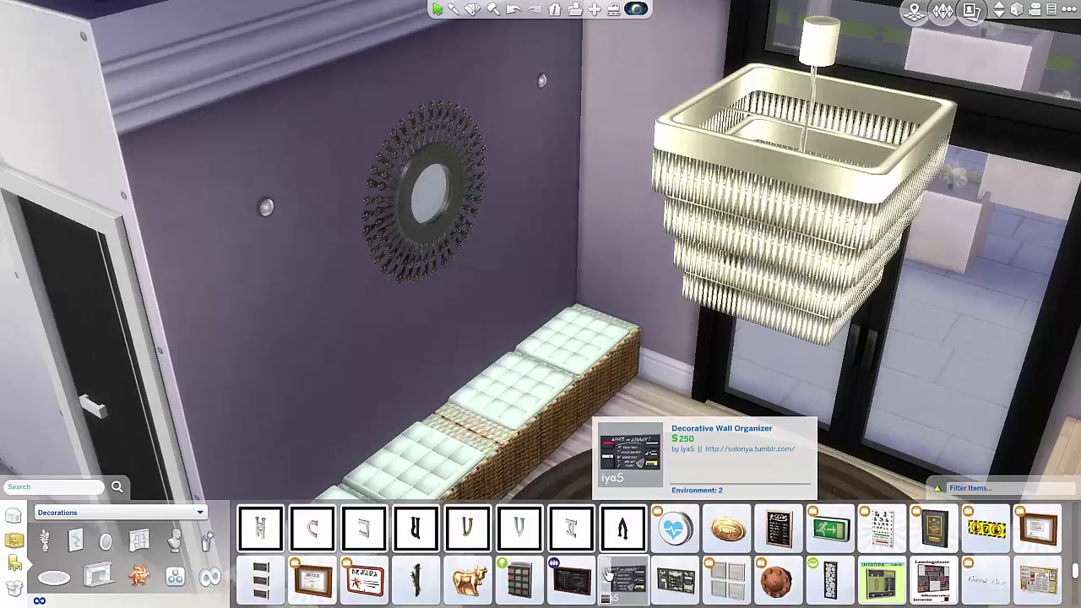
scroll(613, 578, "down", 5)
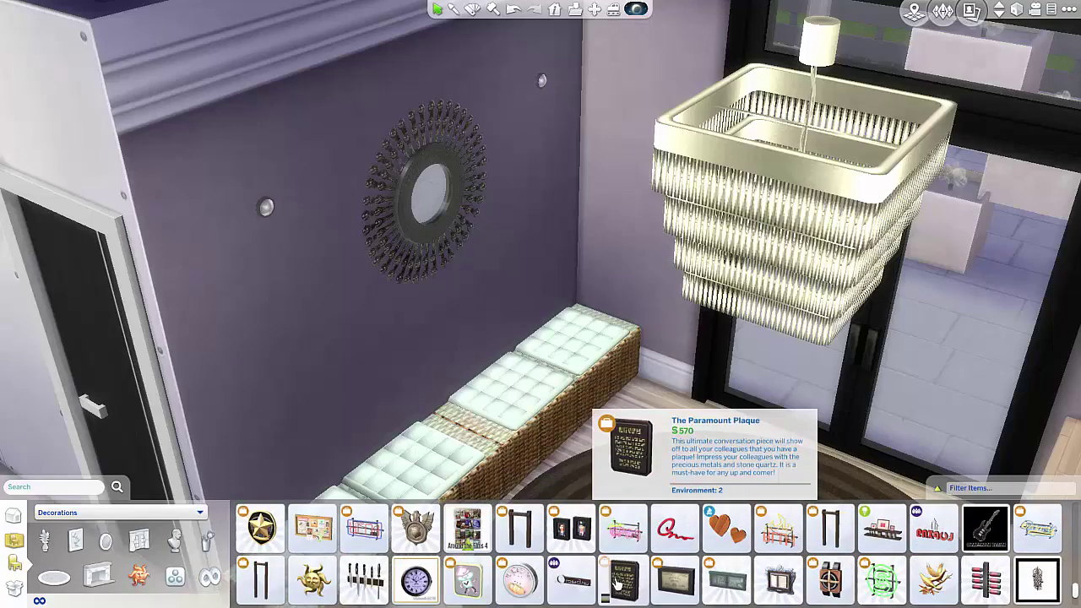
left_click(75, 541)
scroll(832, 551, "down", 10)
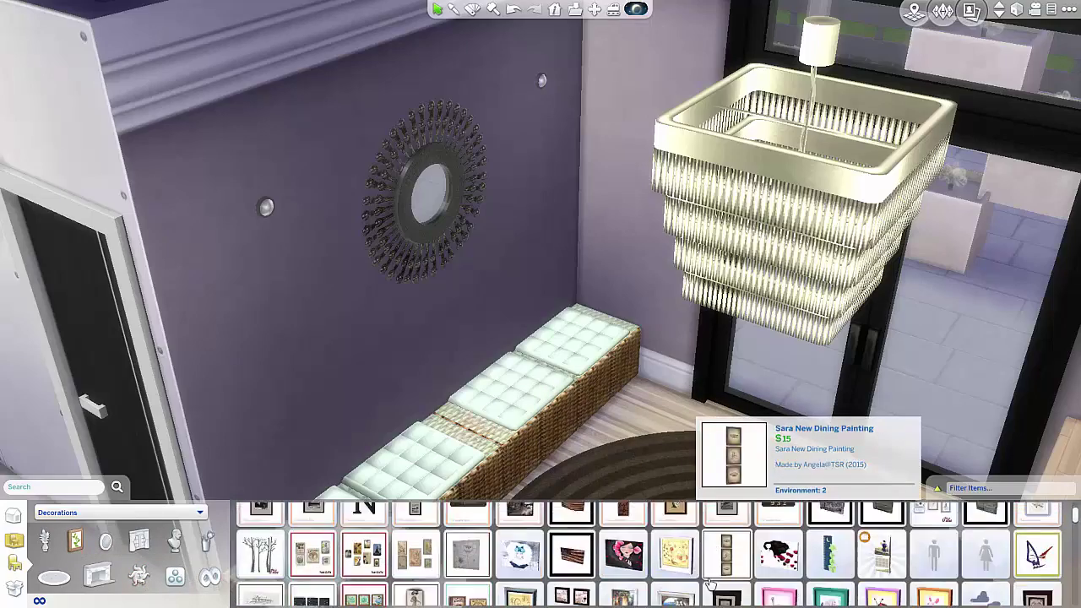
Step: Try a tall black-framed textured panel on the wall next to the round mirror
left_click(321, 537)
key("Escape")
scroll(507, 575, "up", 2)
left_click(619, 557)
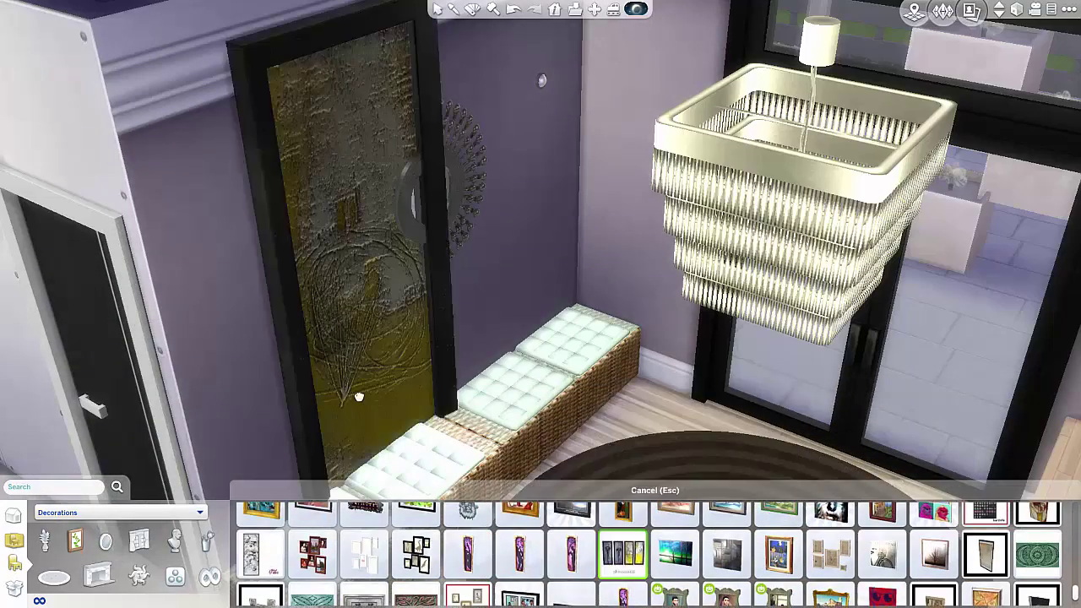
key("Escape")
scroll(363, 549, "up", 1)
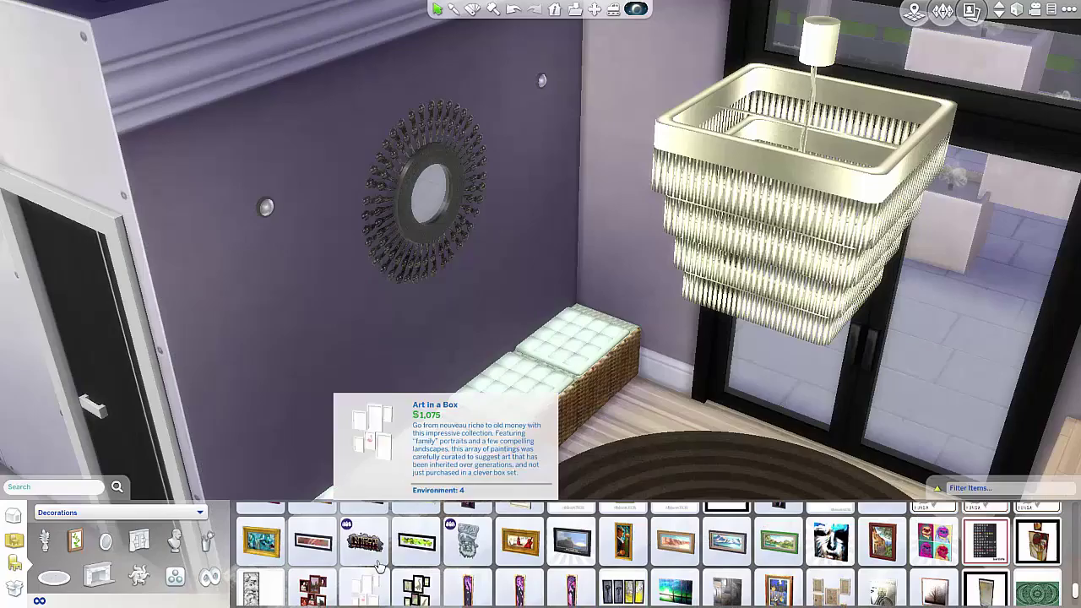
scroll(847, 564, "up", 1)
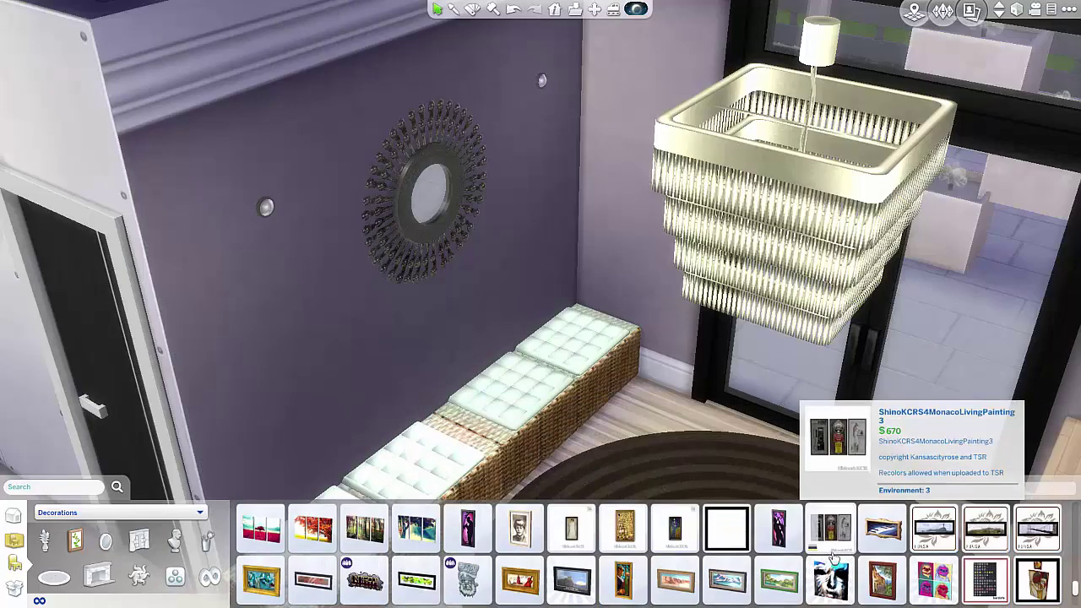
Step: Try the multi-panel leaf picture, an abstract canvas and a framed red floral painting for the loveseat wall
left_click(623, 540)
scroll(544, 583, "up", 1)
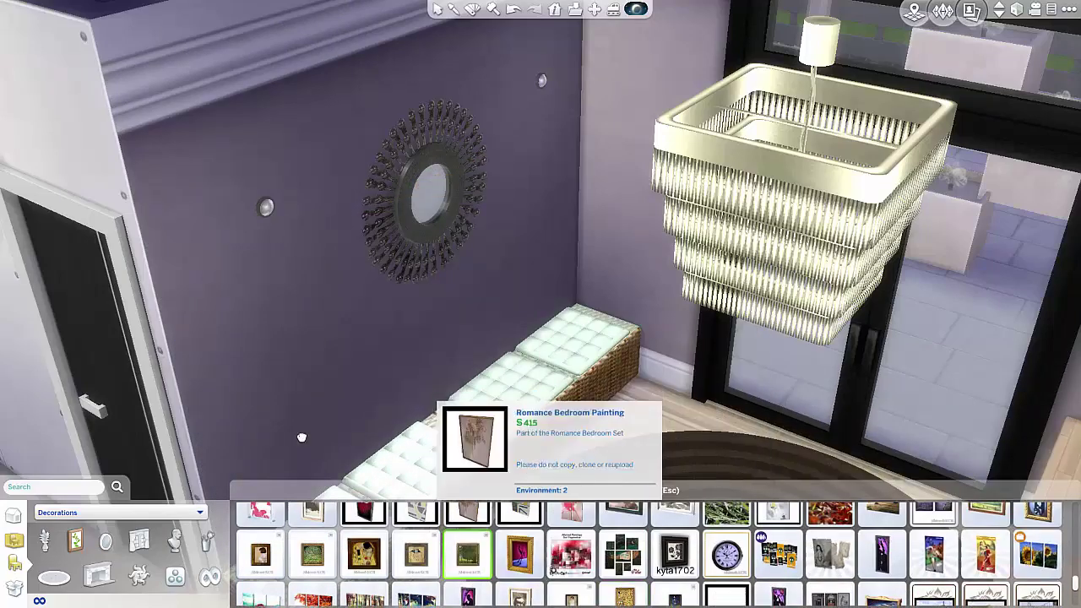
scroll(726, 541, "up", 1)
left_click(727, 540)
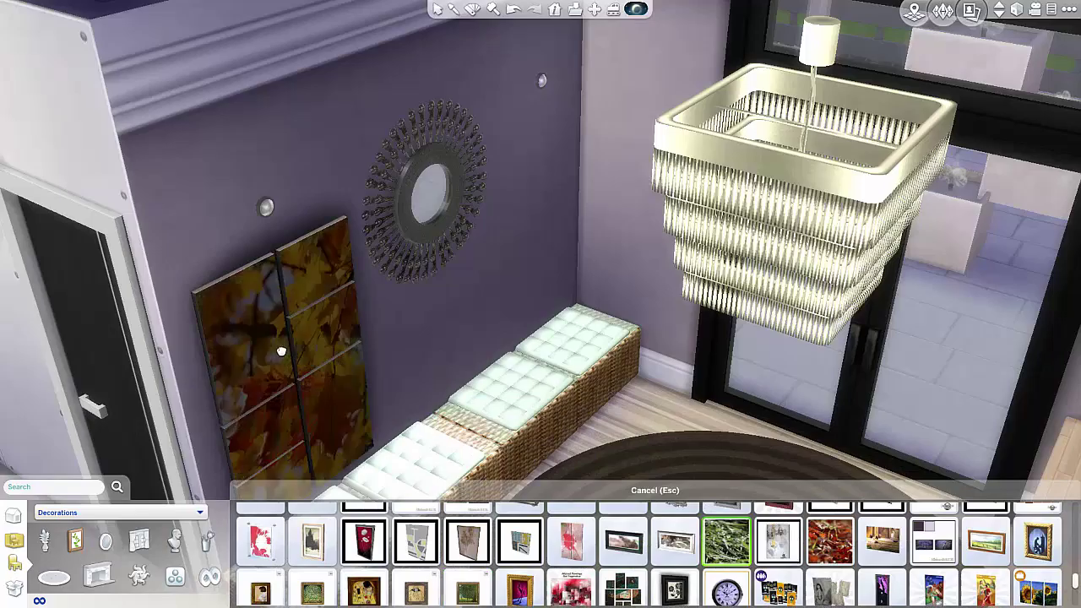
left_click(779, 541)
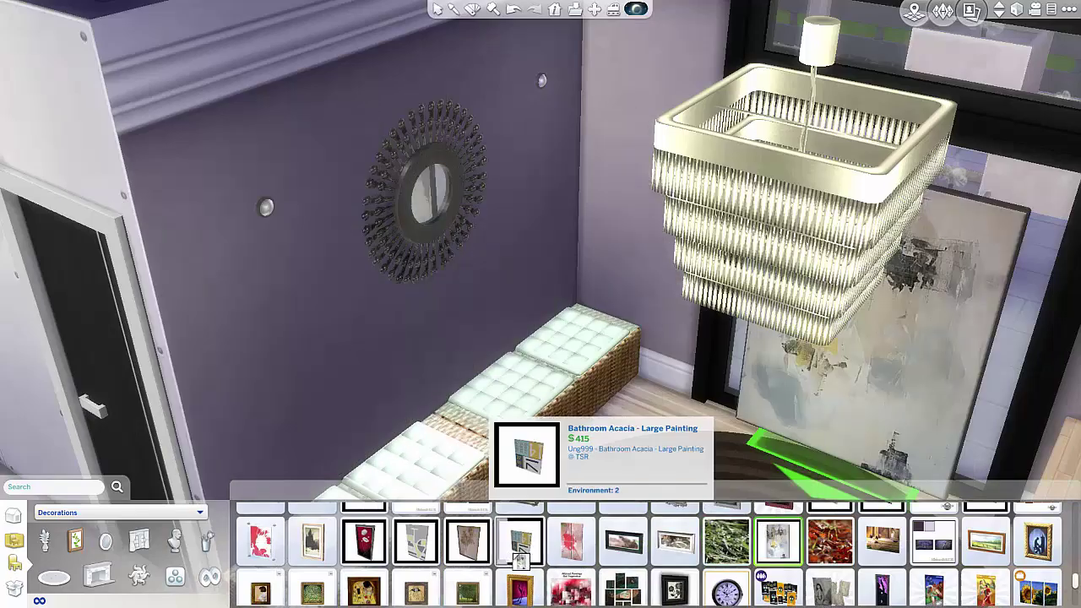
left_click(364, 541)
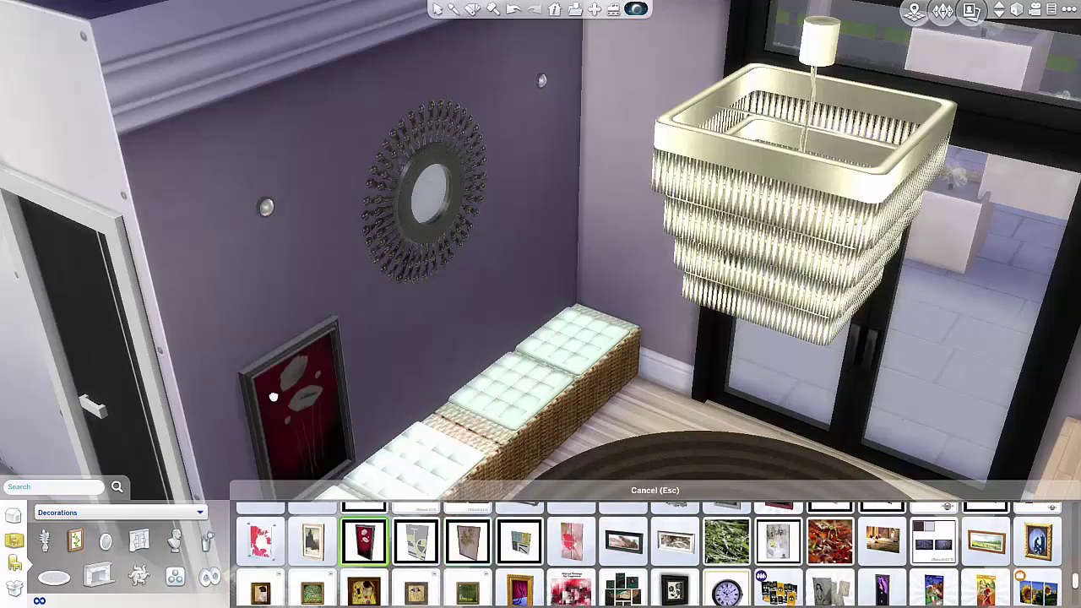
Step: Try a framed gerbera picture, a wide abstract, a red flower canvas and a dark landscape for the loveseat wall
scroll(530, 574, "up", 1)
left_click(987, 528)
left_click(831, 528)
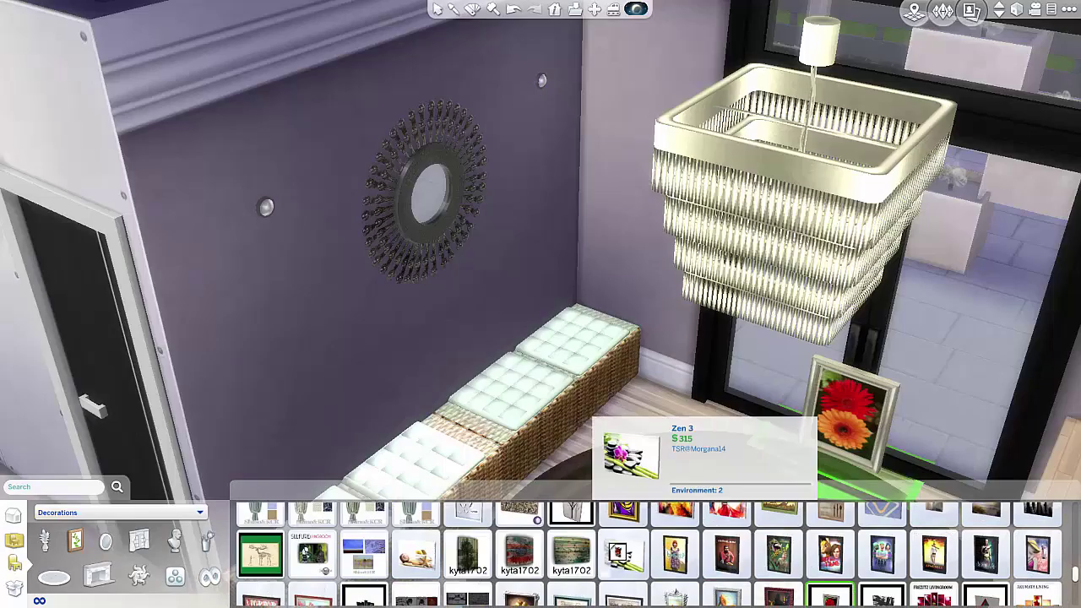
left_click(583, 554)
left_click(675, 540)
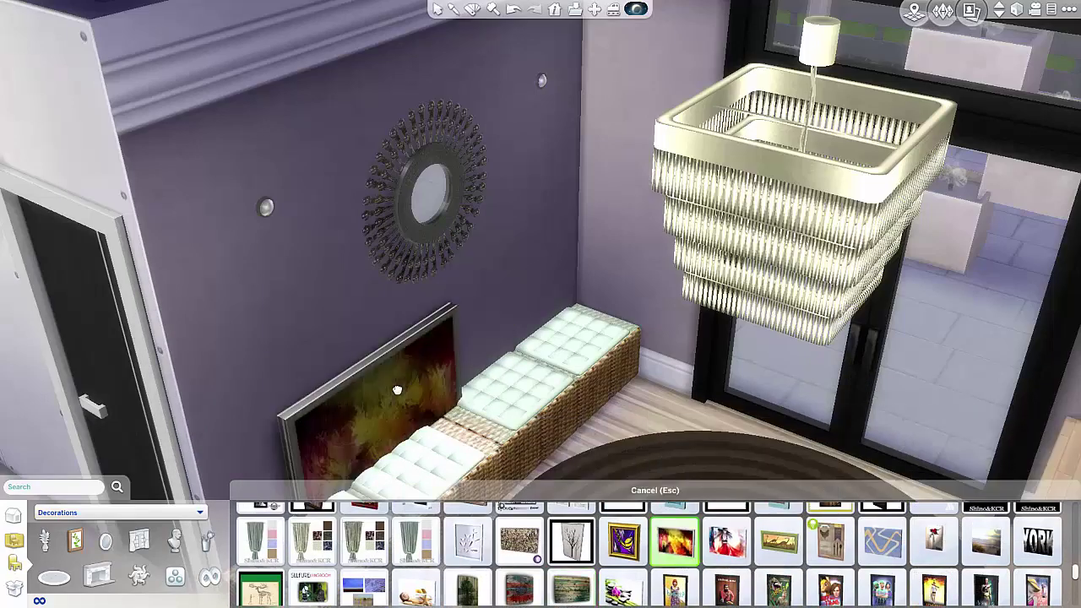
left_click(986, 542)
scroll(887, 585, "up", 1)
left_click(934, 580)
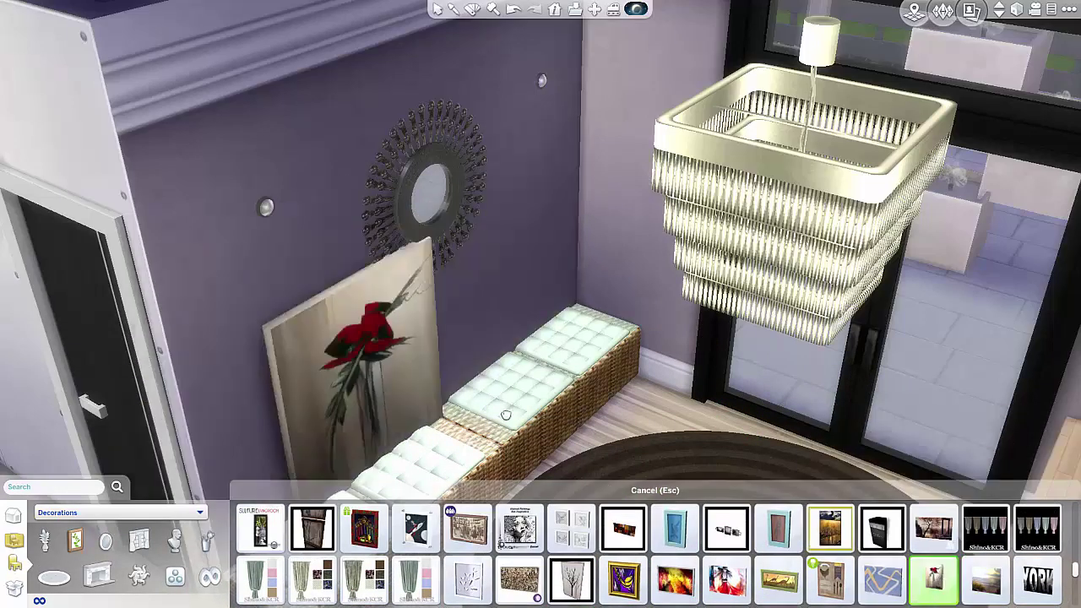
left_click(831, 528)
Step: Discard the unplaced painting and remove the two small round wall lights on either side of the mirror
left_click(118, 513)
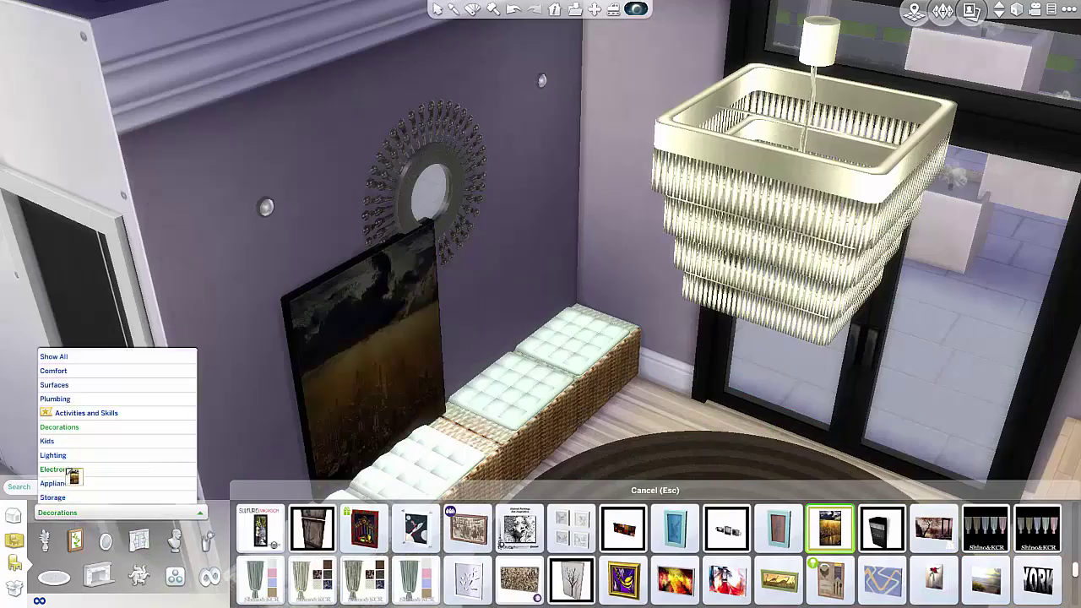
left_click(51, 460)
scroll(818, 549, "down", 12)
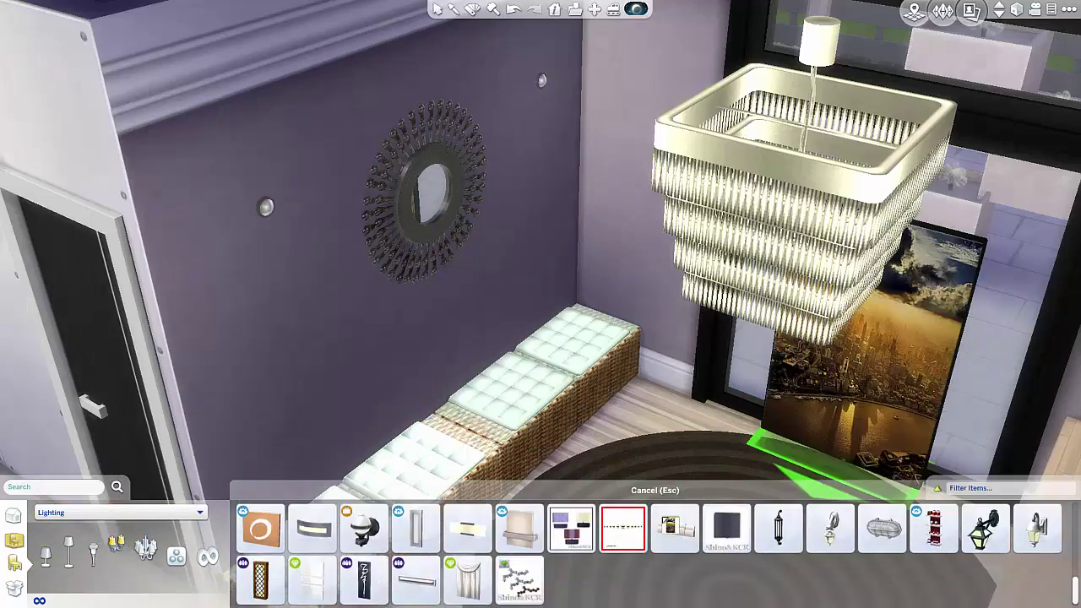
key("Escape")
left_click(266, 210)
key("Delete")
left_click(546, 83)
key("Delete")
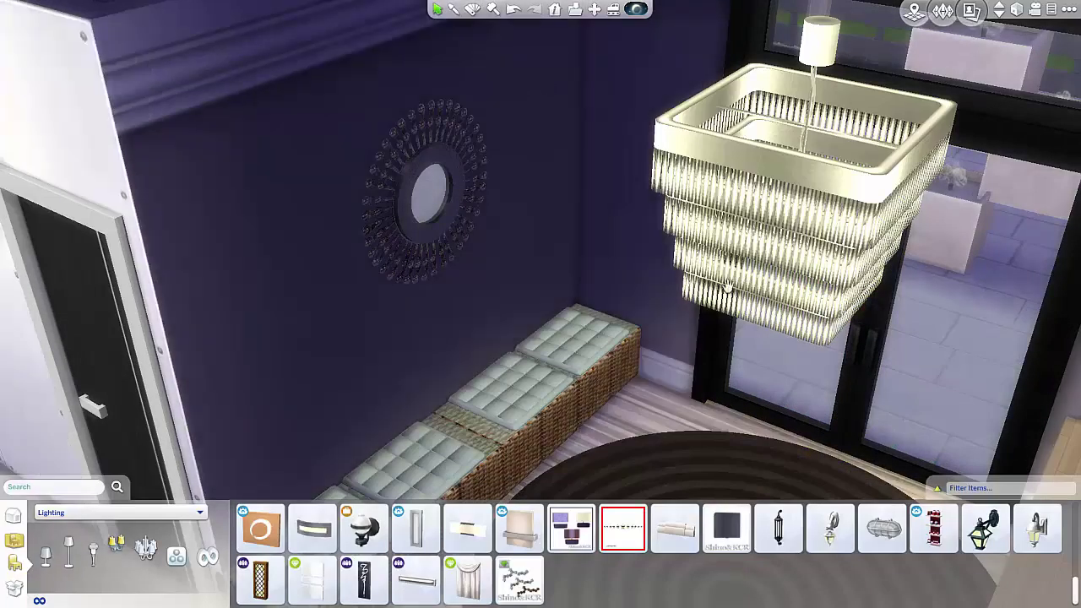
Step: Try a string light, a blue glass wall lamp and a black cylindrical lantern on the loveseat wall
left_click(623, 529)
scroll(772, 537, "up", 5)
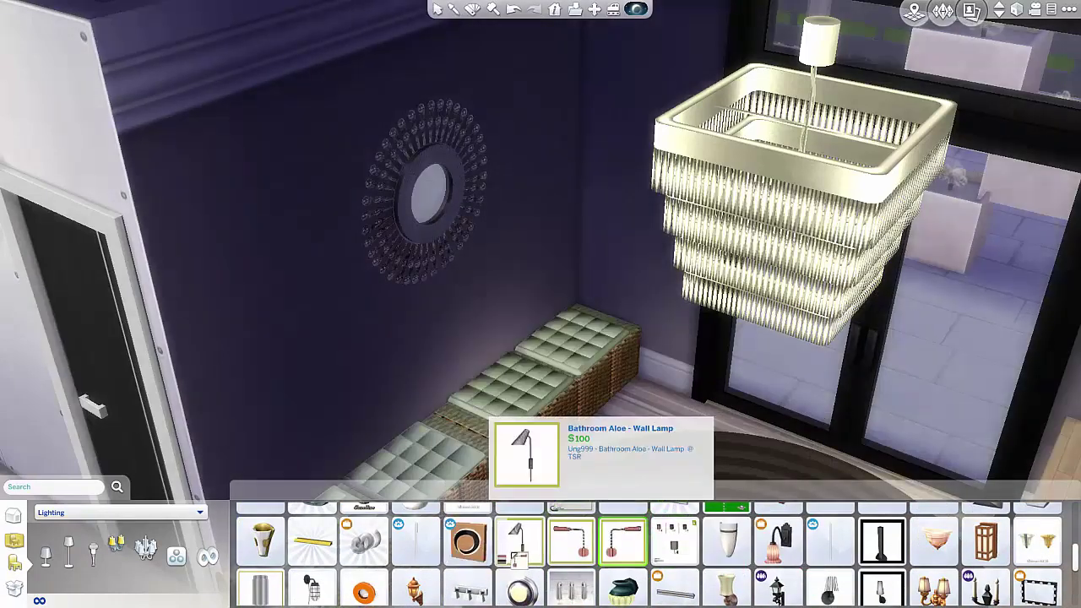
scroll(778, 532, "up", 1)
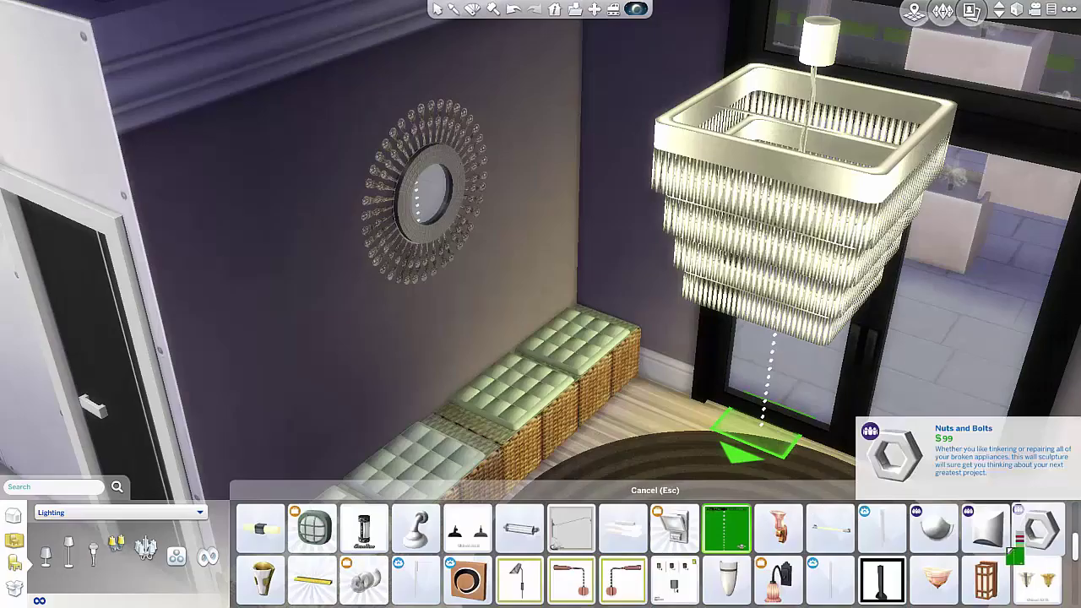
scroll(830, 554, "up", 2)
scroll(832, 541, "up", 1)
left_click(832, 528)
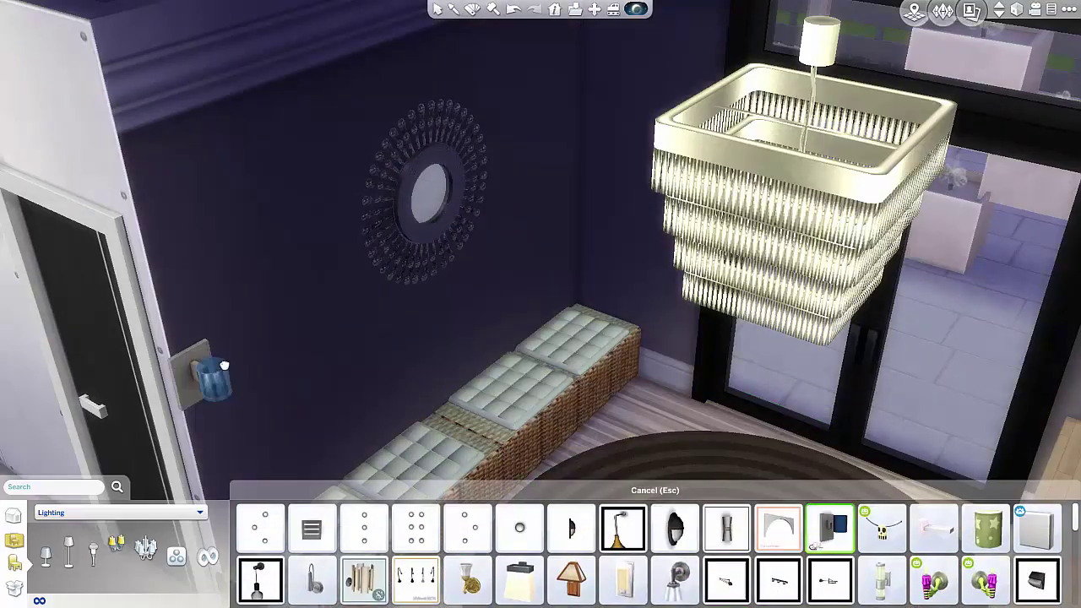
scroll(541, 540, "down", 2)
left_click(364, 554)
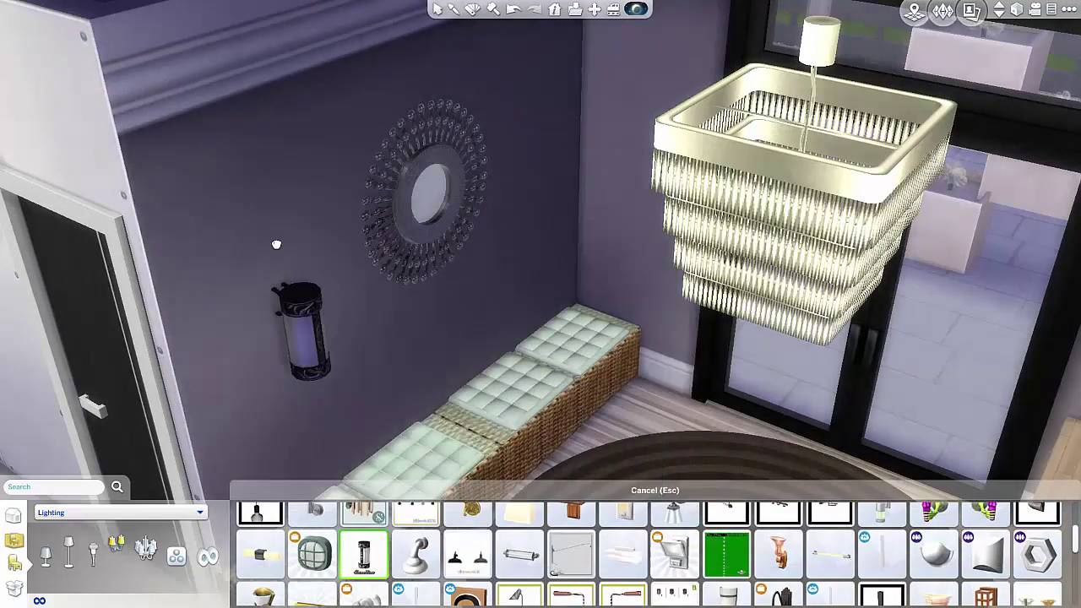
Step: Try the layered panel light and the small square shelf-style wall light near the round mirror
scroll(389, 558, "down", 5)
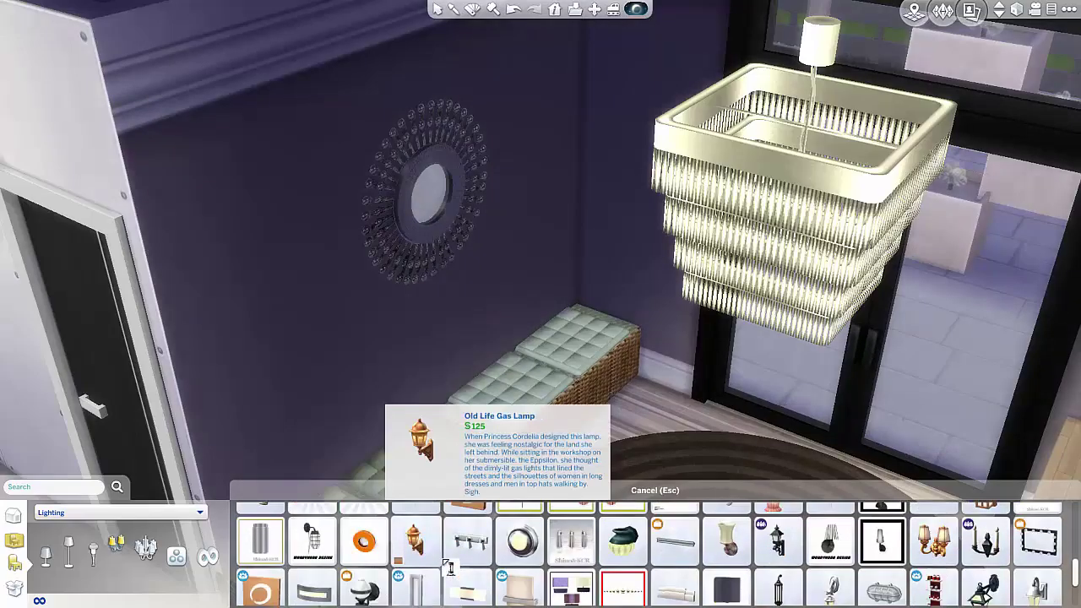
left_click(364, 581)
left_click(312, 581)
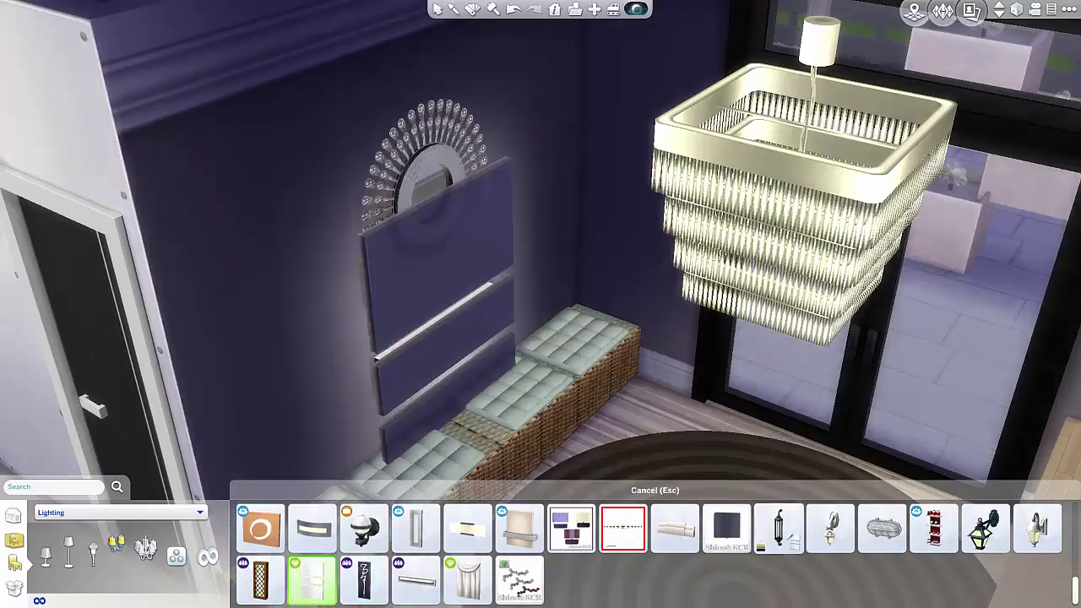
left_click(727, 529)
left_click(520, 530)
left_click(262, 322)
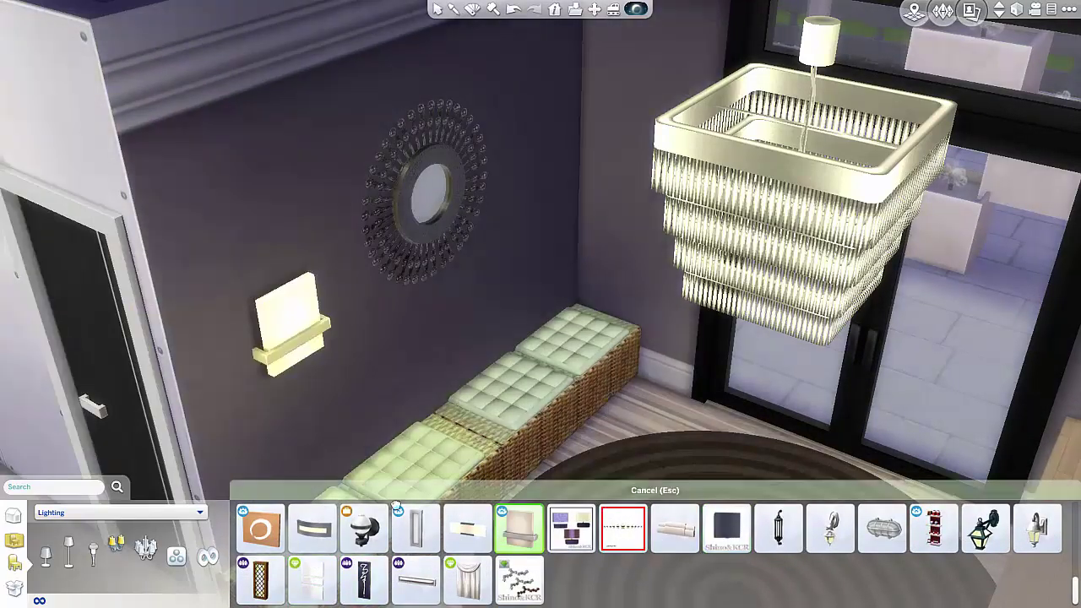
Step: Hang two slim vertical rectangular wall lights, one on each side of the round mirror
scroll(460, 550, "up", 1)
left_click(417, 594)
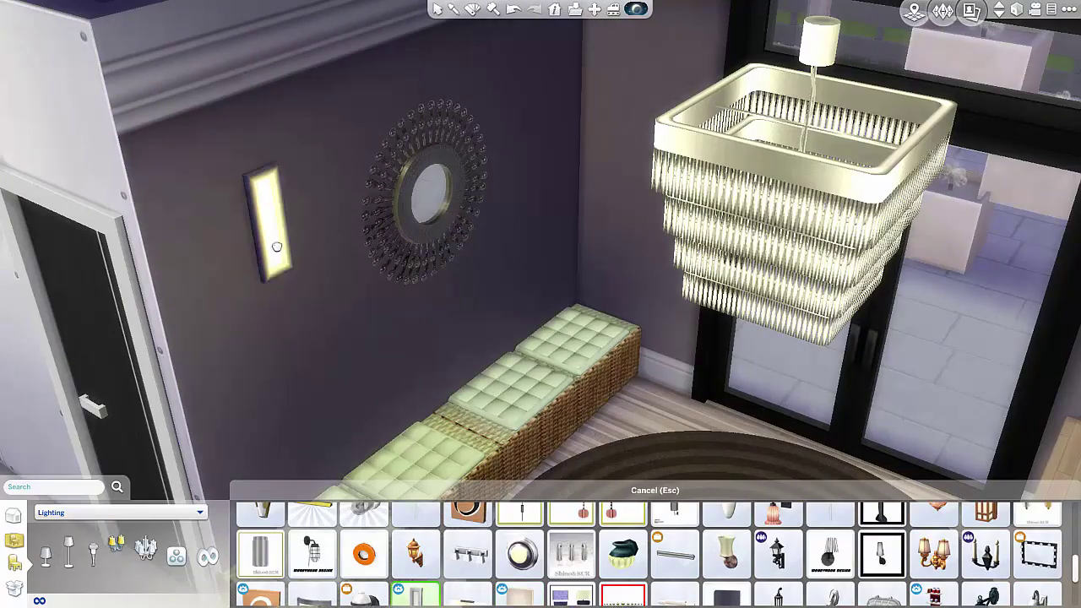
left_click(237, 282, "shift")
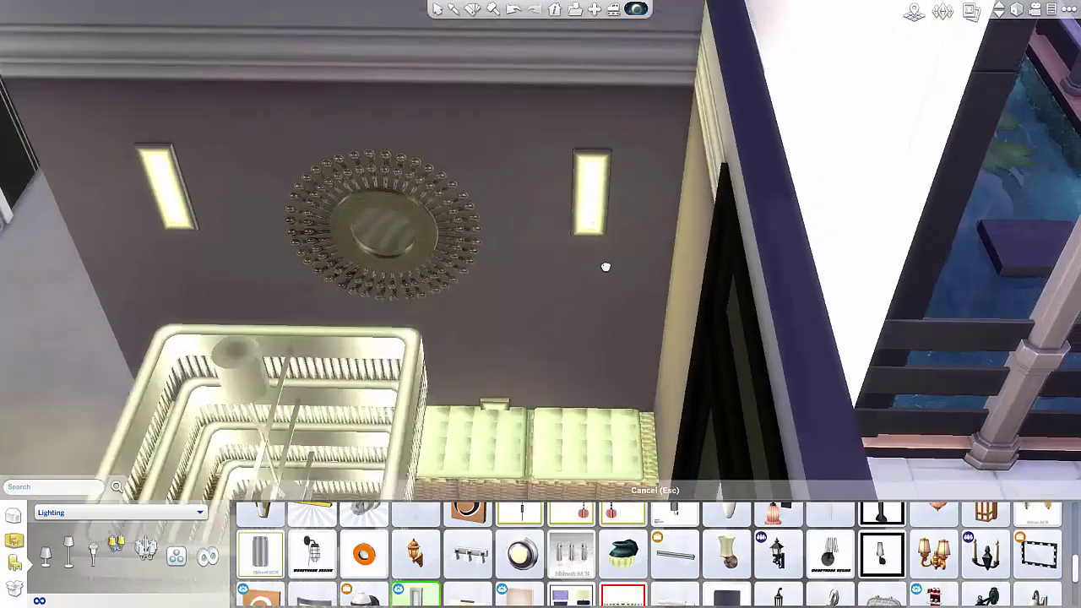
left_click(605, 265)
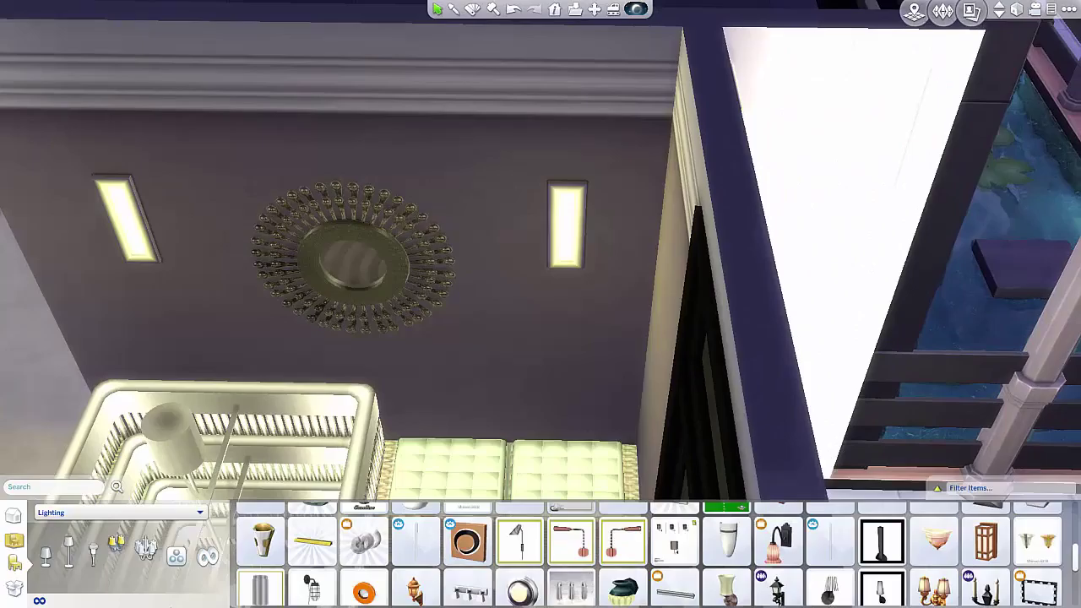
Step: Switch the object catalogue from Lighting to the Decorations category
left_click(15, 562)
left_click(124, 515)
left_click(78, 427)
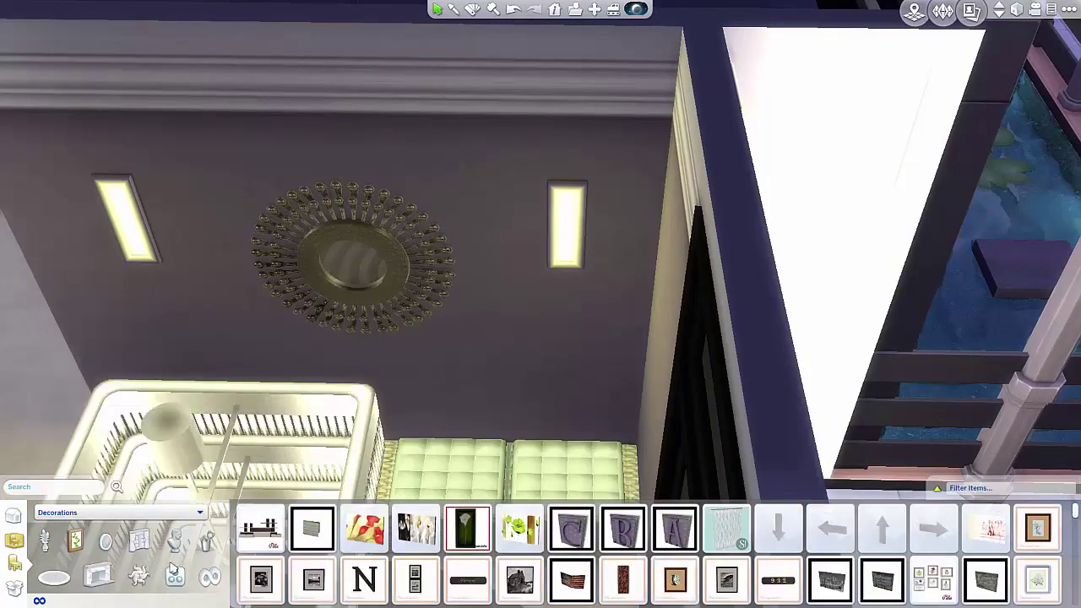